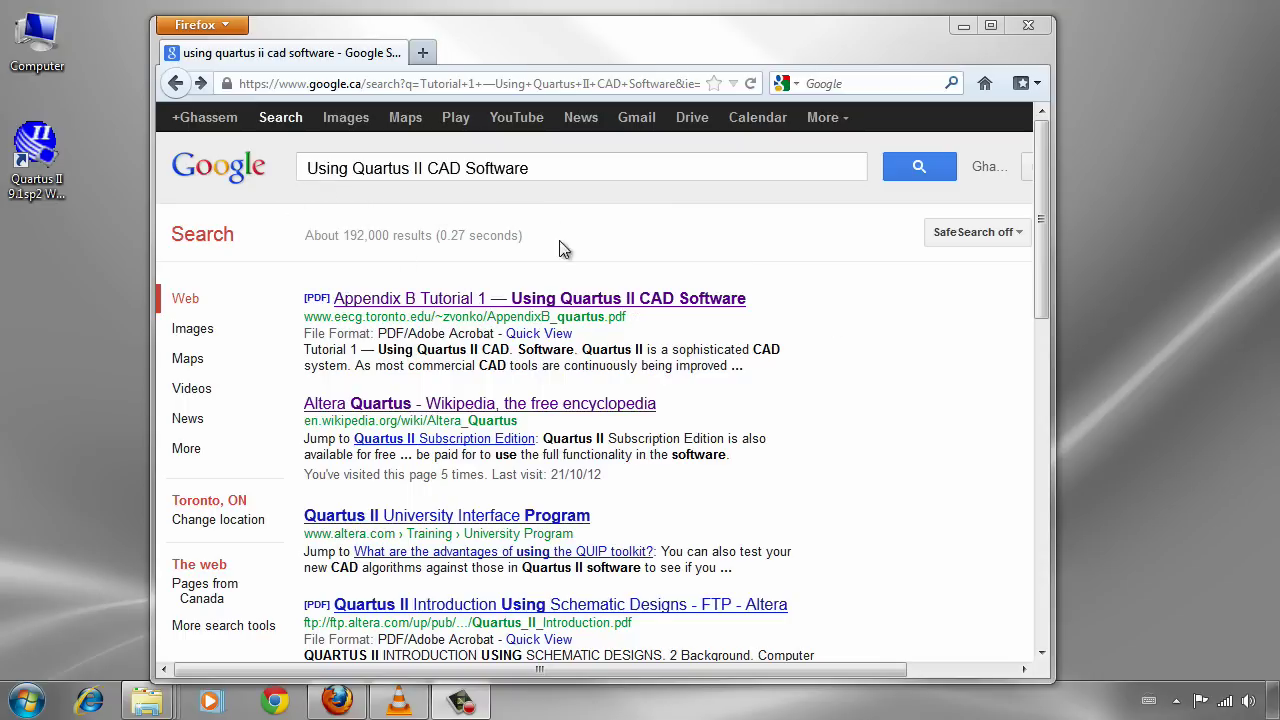
- Open the Appendix B Quartus II tutorial PDF in a new Firefox tab and zoom in
middle_click(515, 300)
left_click(489, 52)
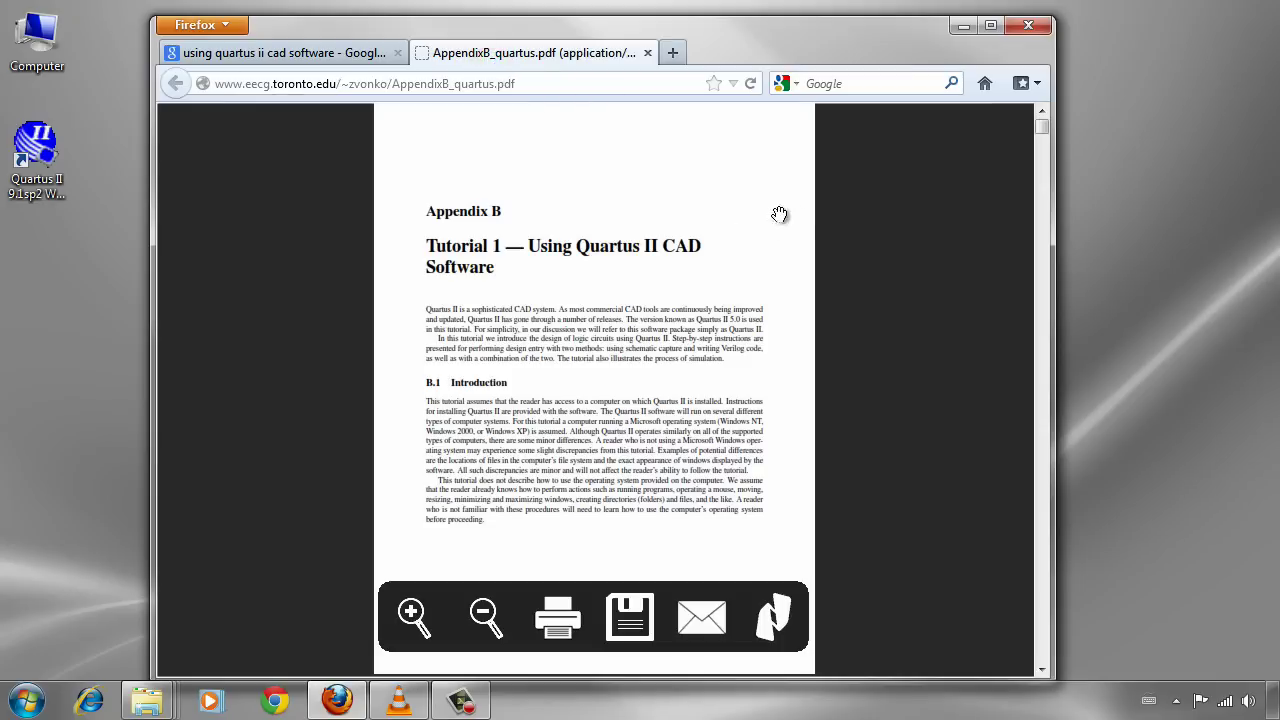
left_click(412, 614)
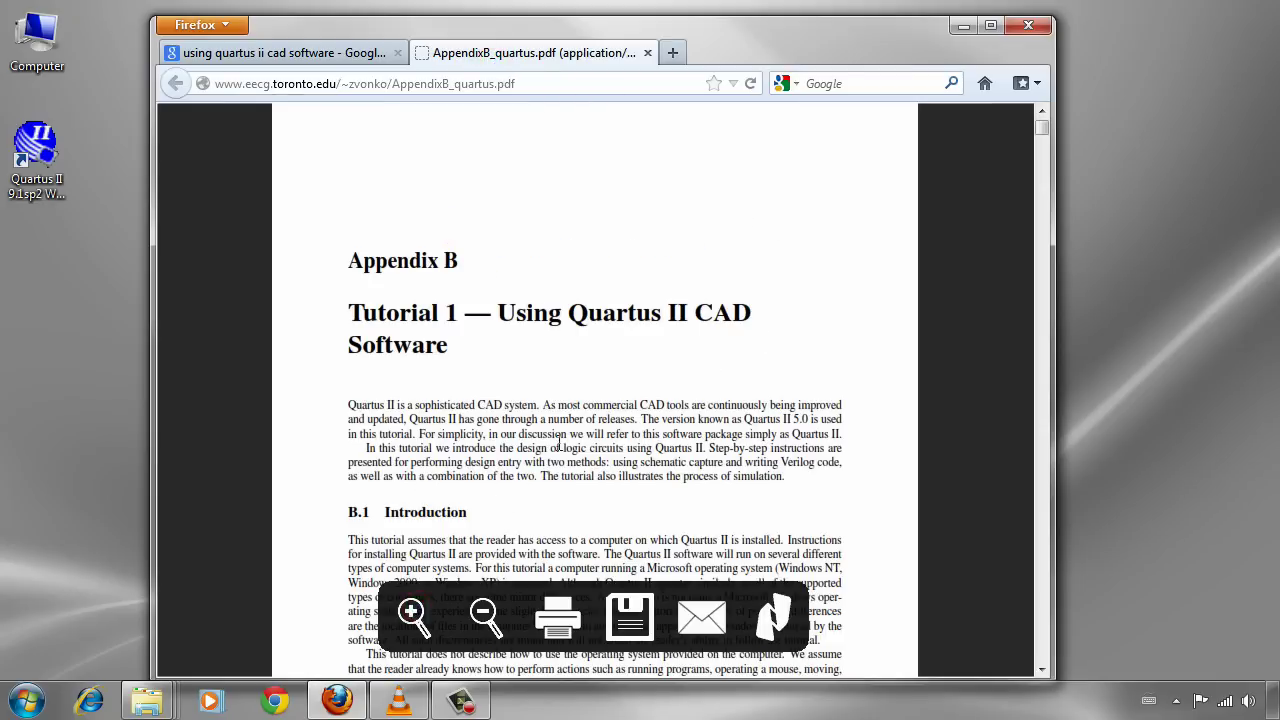
- Scroll to Figure B.8 and bring its enlarged circuit and truth table fully into view
scroll(405, 270, "down", 6)
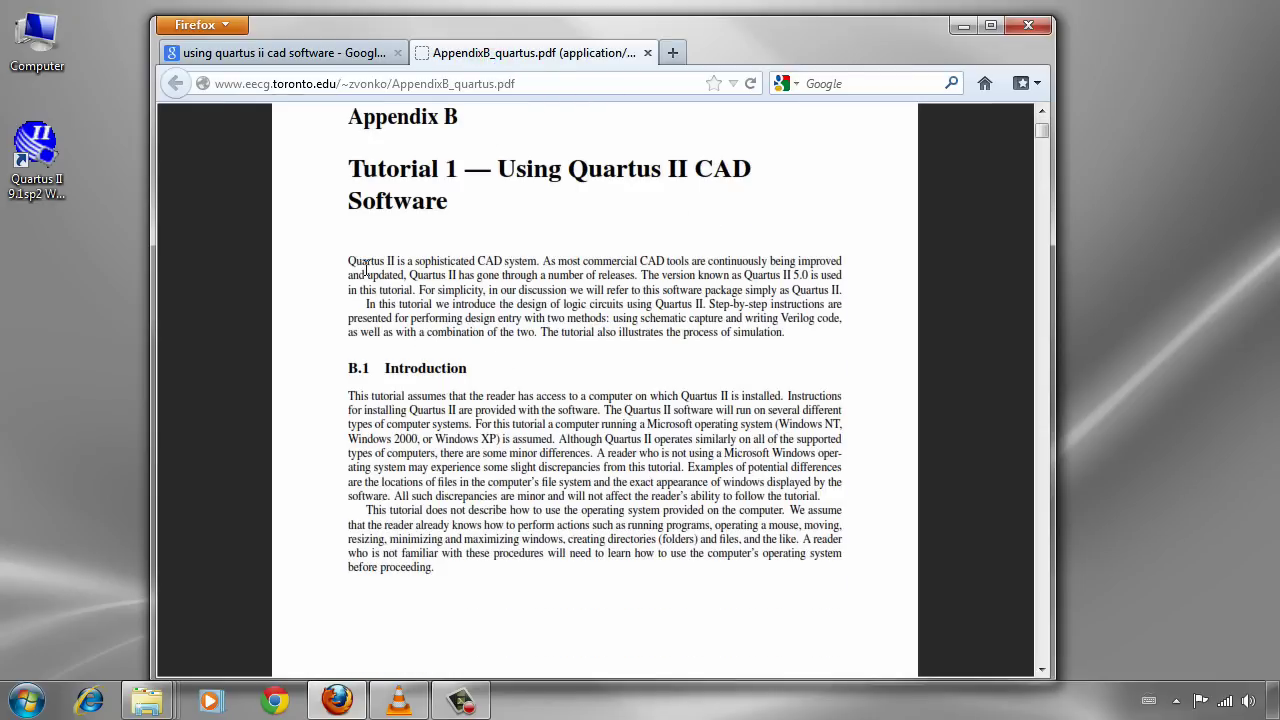
scroll(377, 272, "down", 8)
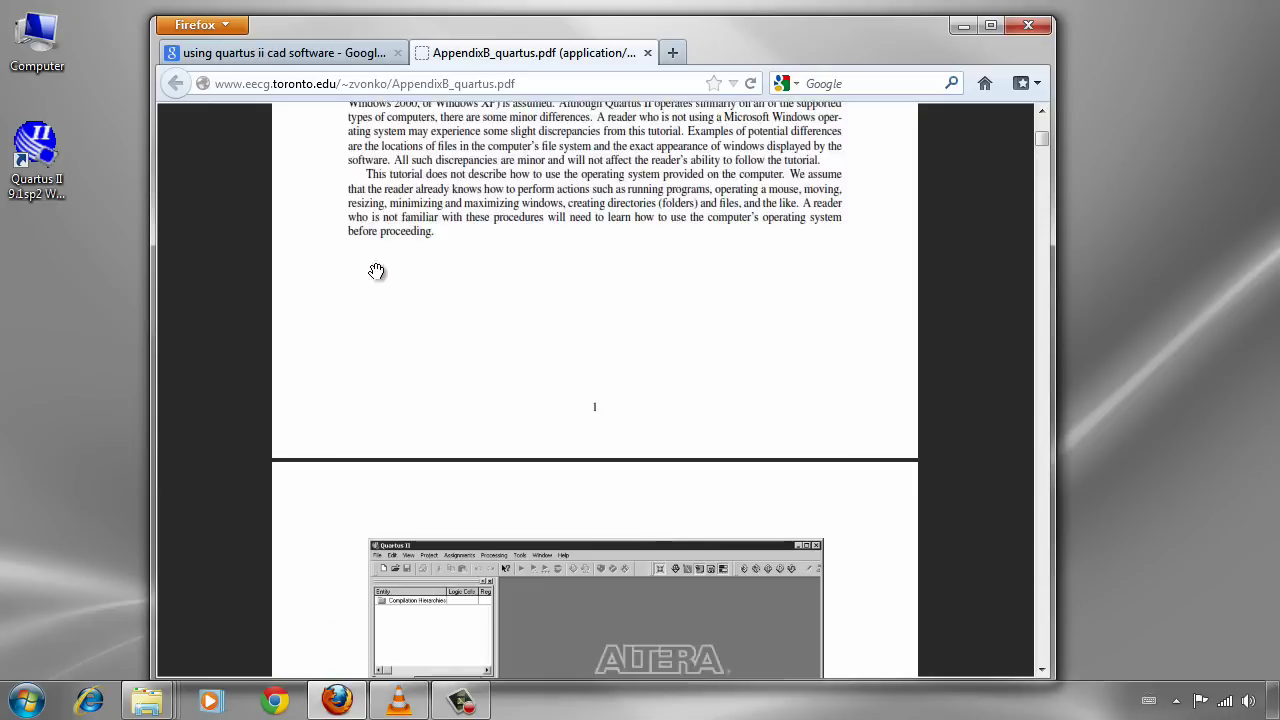
scroll(410, 252, "down", 2)
scroll(420, 247, "down", 20)
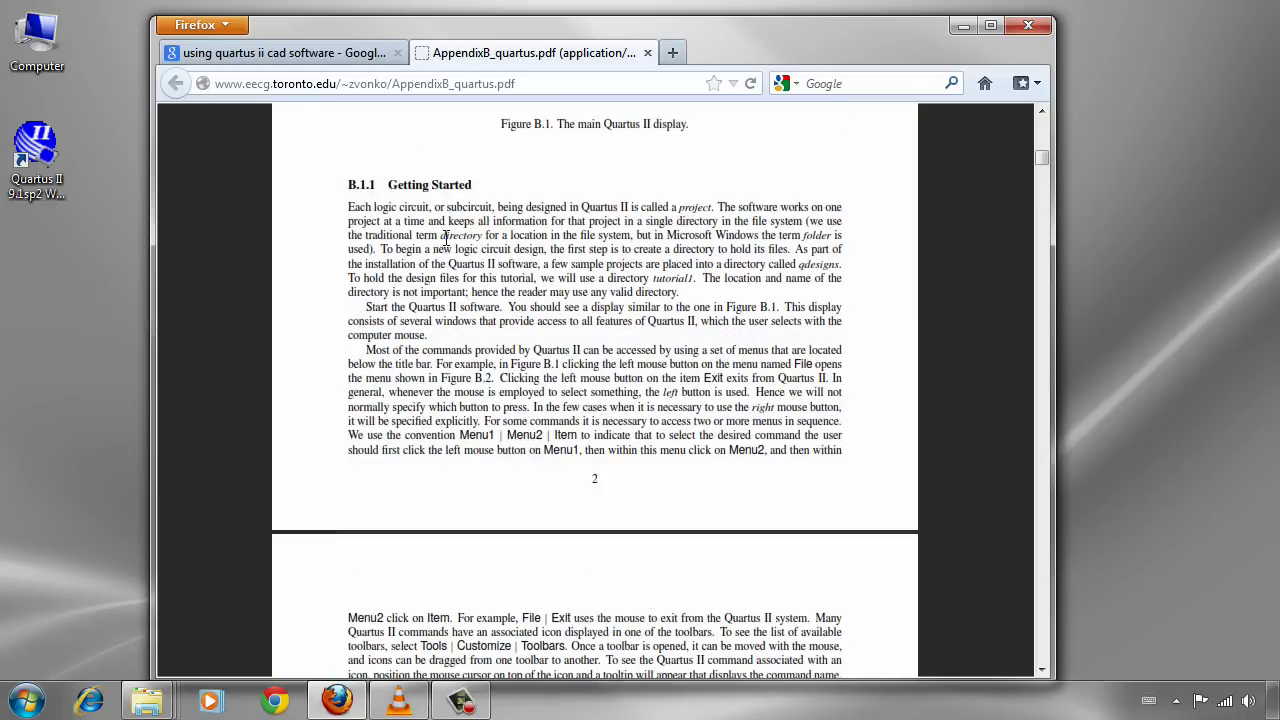
scroll(1010, 185, "down", 20)
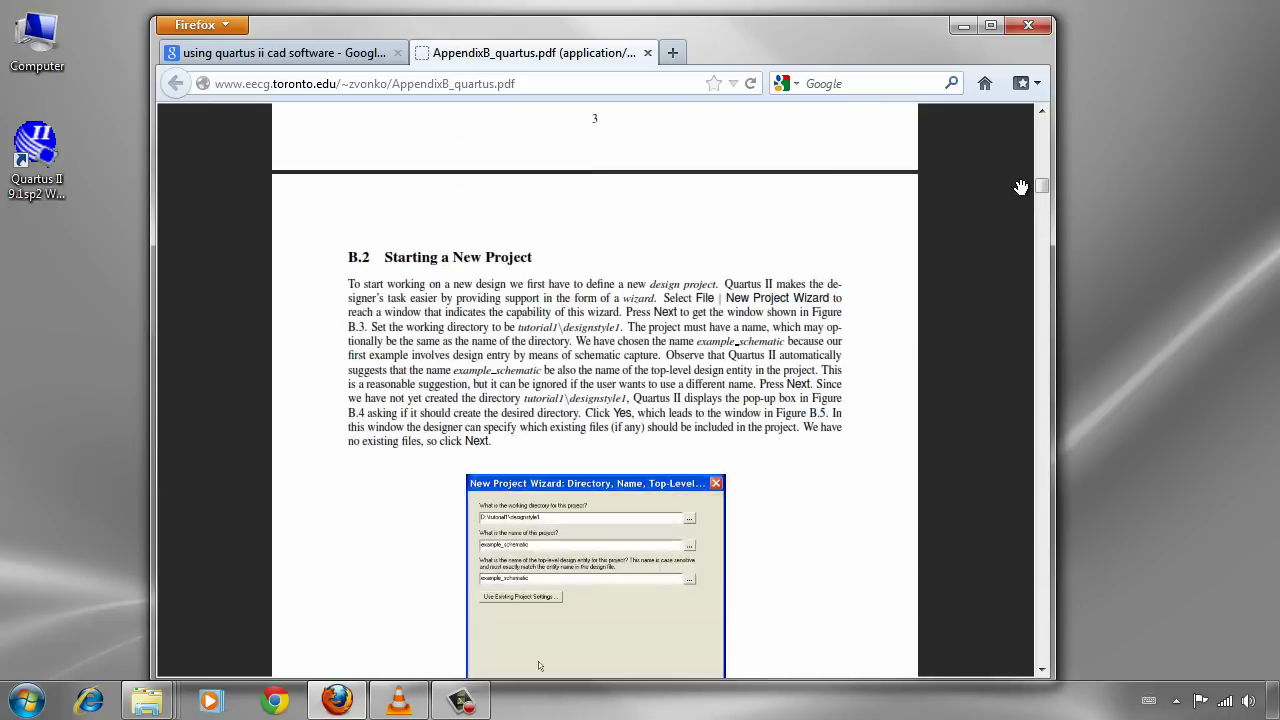
left_click_drag(1045, 205, 1059, 243)
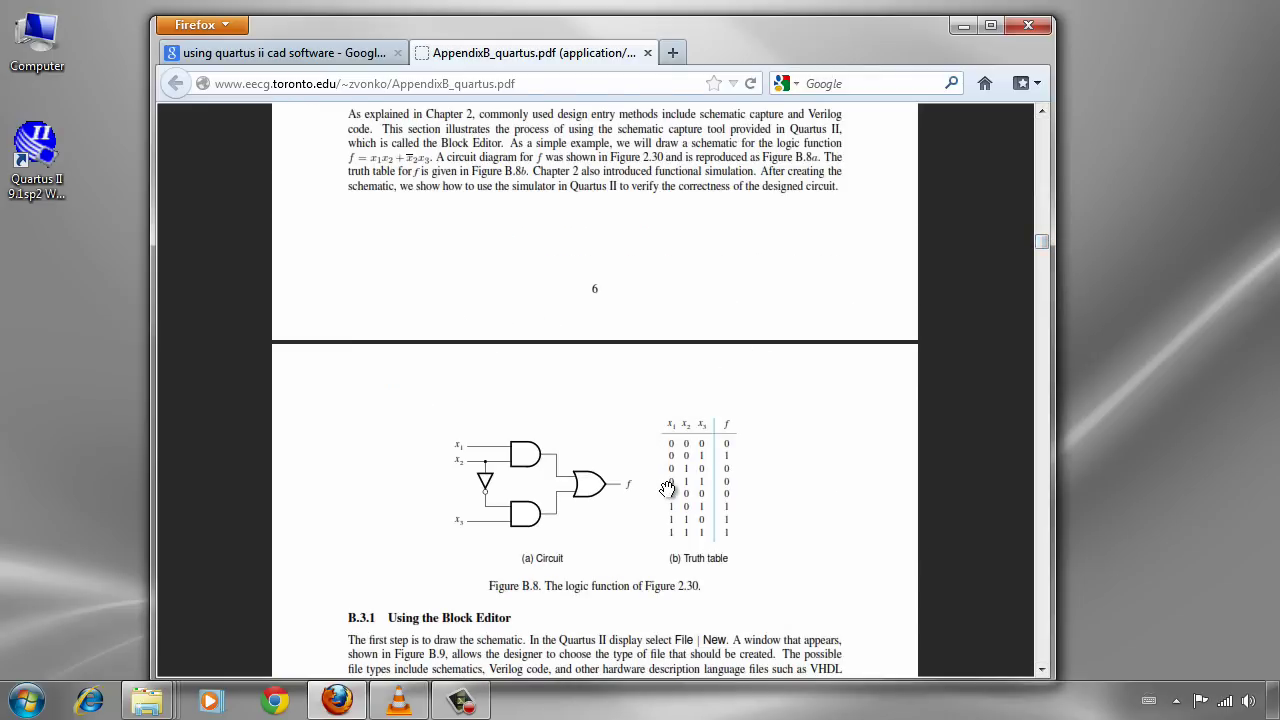
scroll(667, 488, "up", 3, "ctrl")
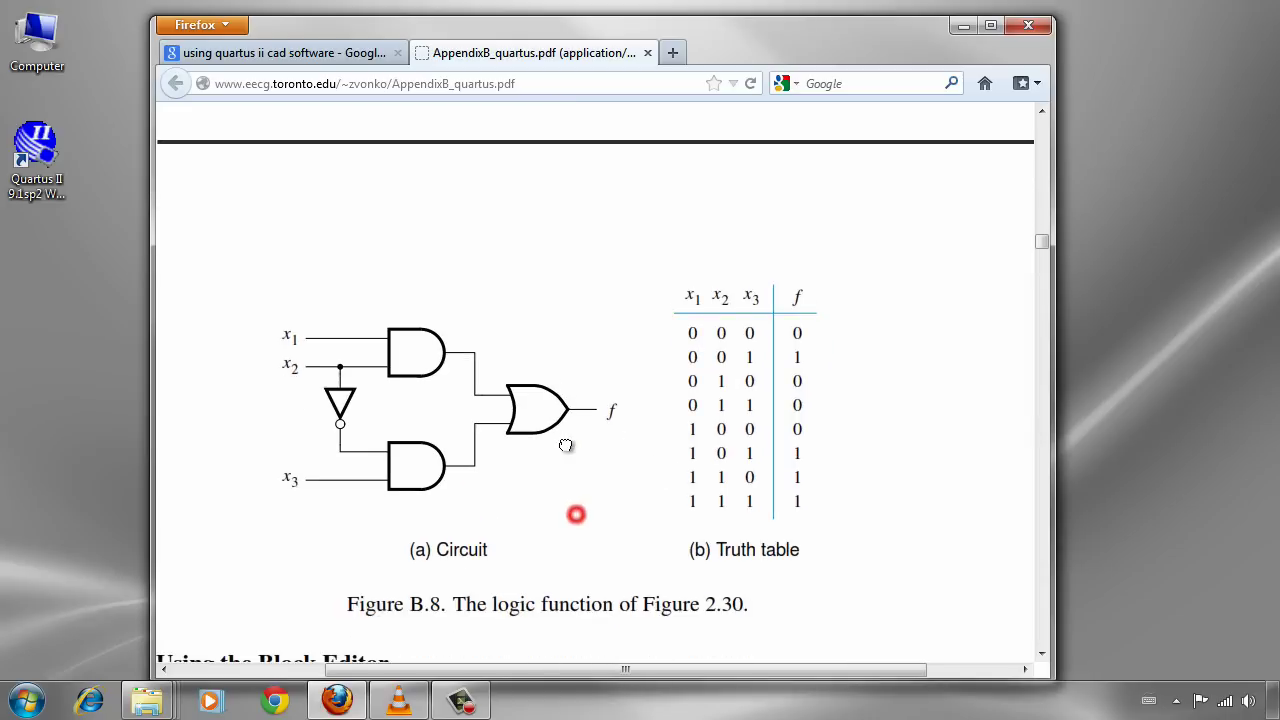
left_click_drag(566, 445, 596, 398)
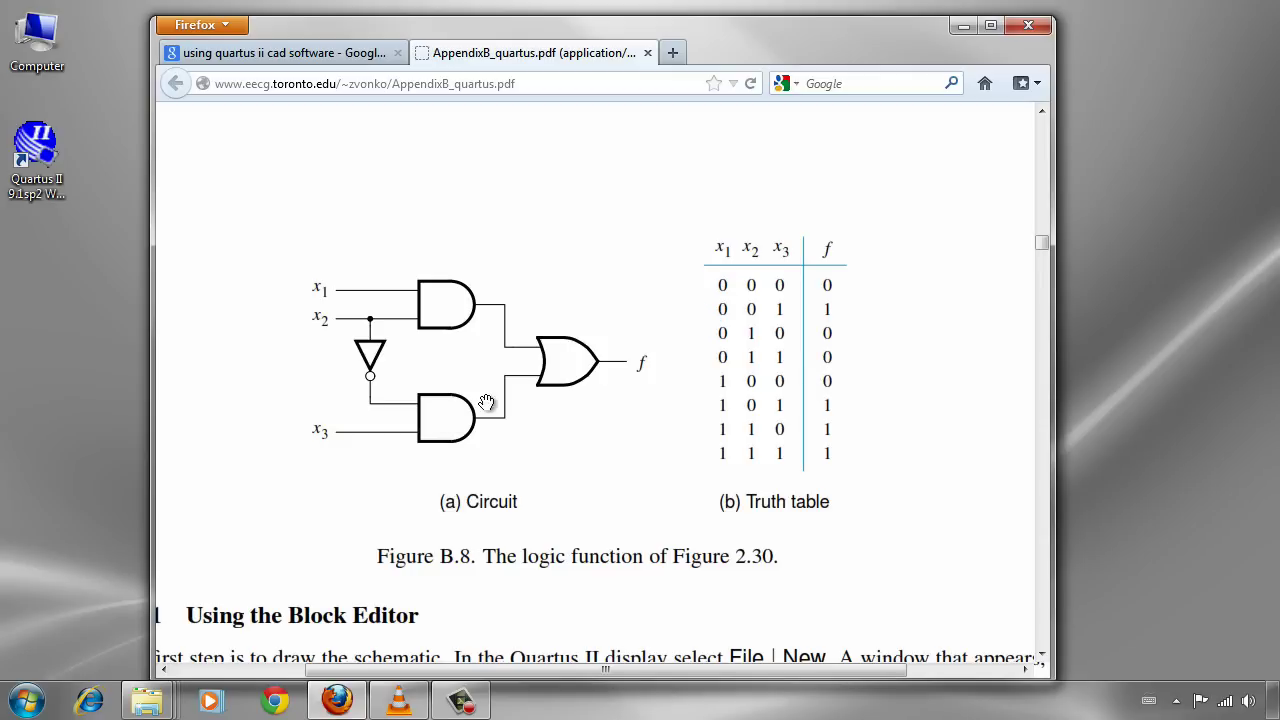
scroll(740, 297, "down", 3)
scroll(955, 270, "down", 15)
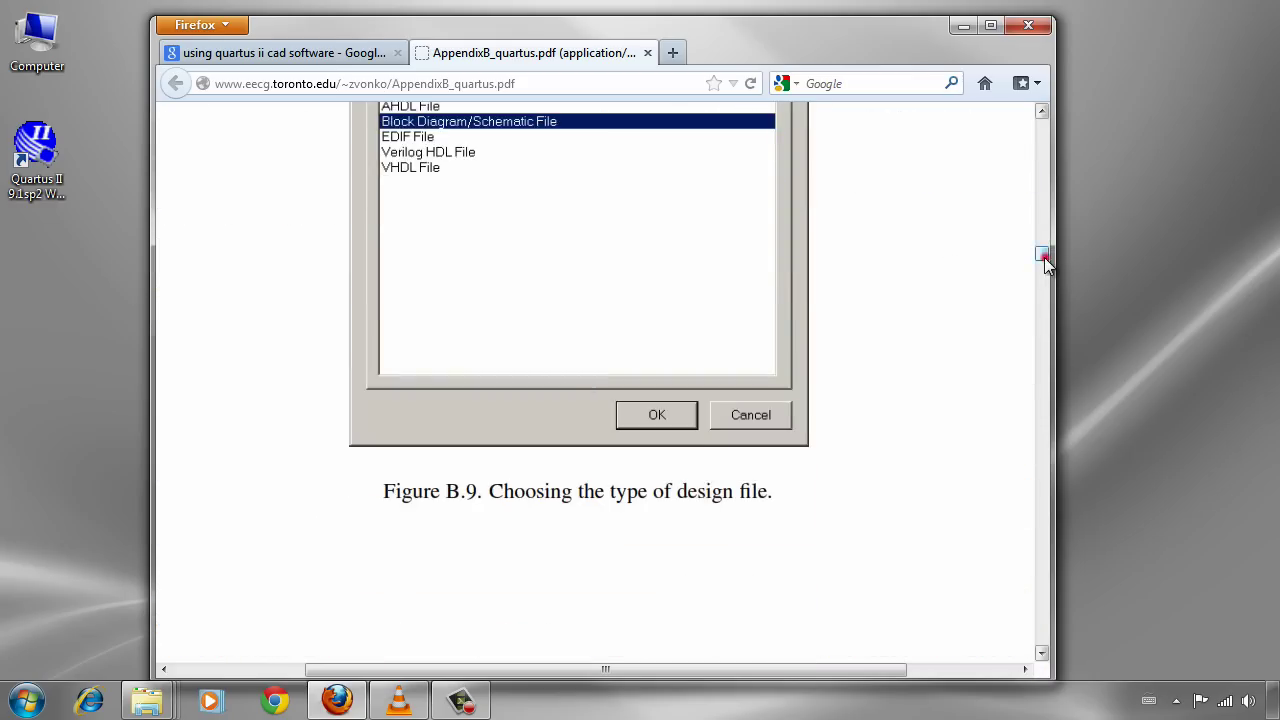
left_click_drag(1043, 258, 1049, 425)
scroll(826, 357, "down", 20)
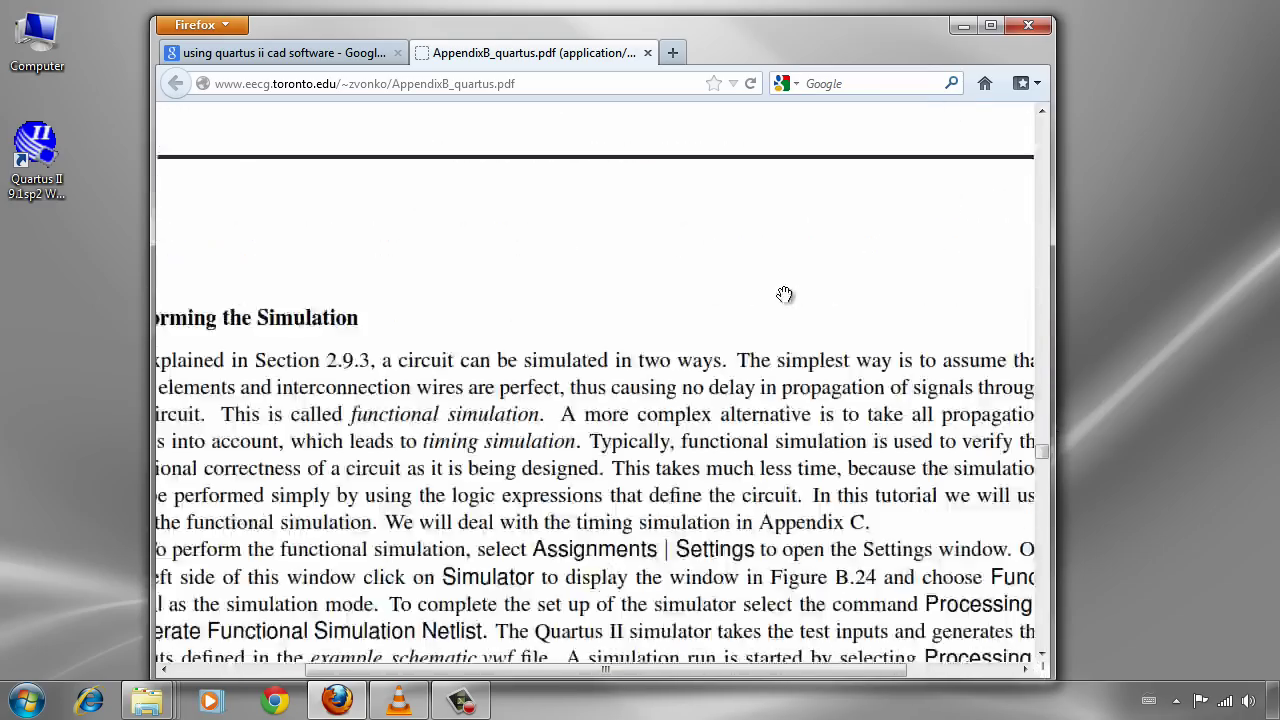
scroll(784, 294, "down", 20)
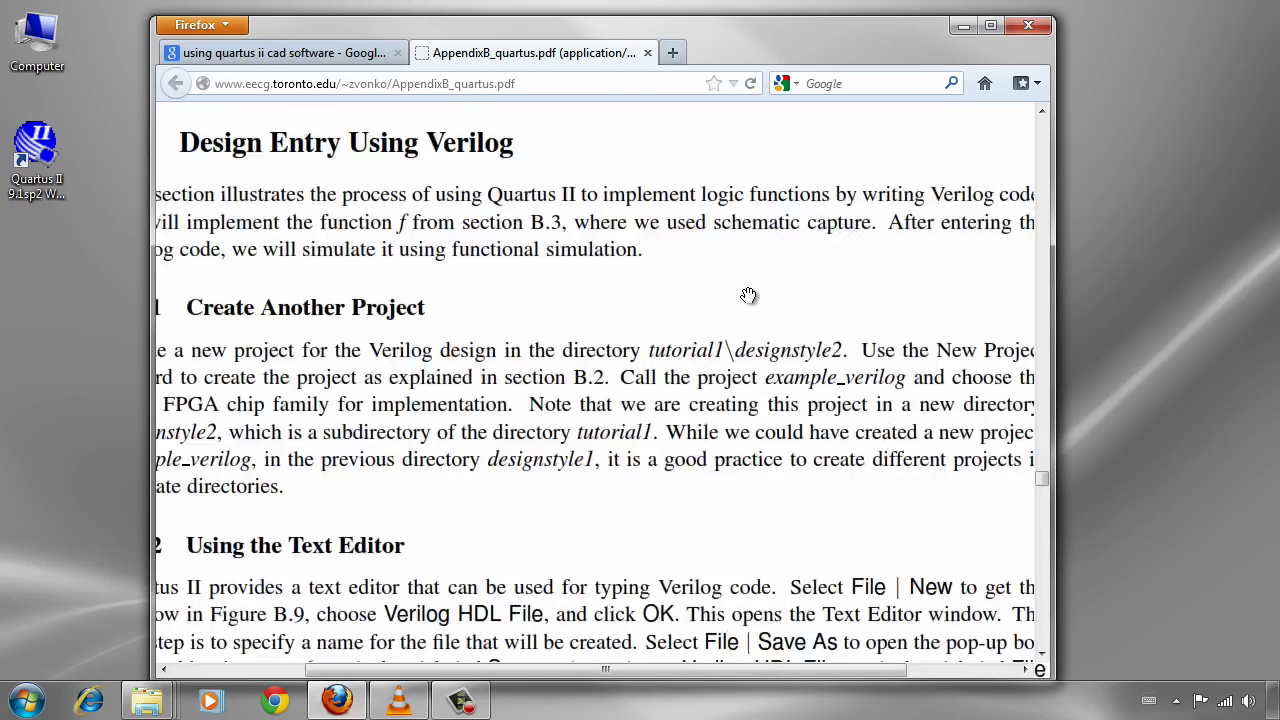
scroll(748, 293, "down", 20)
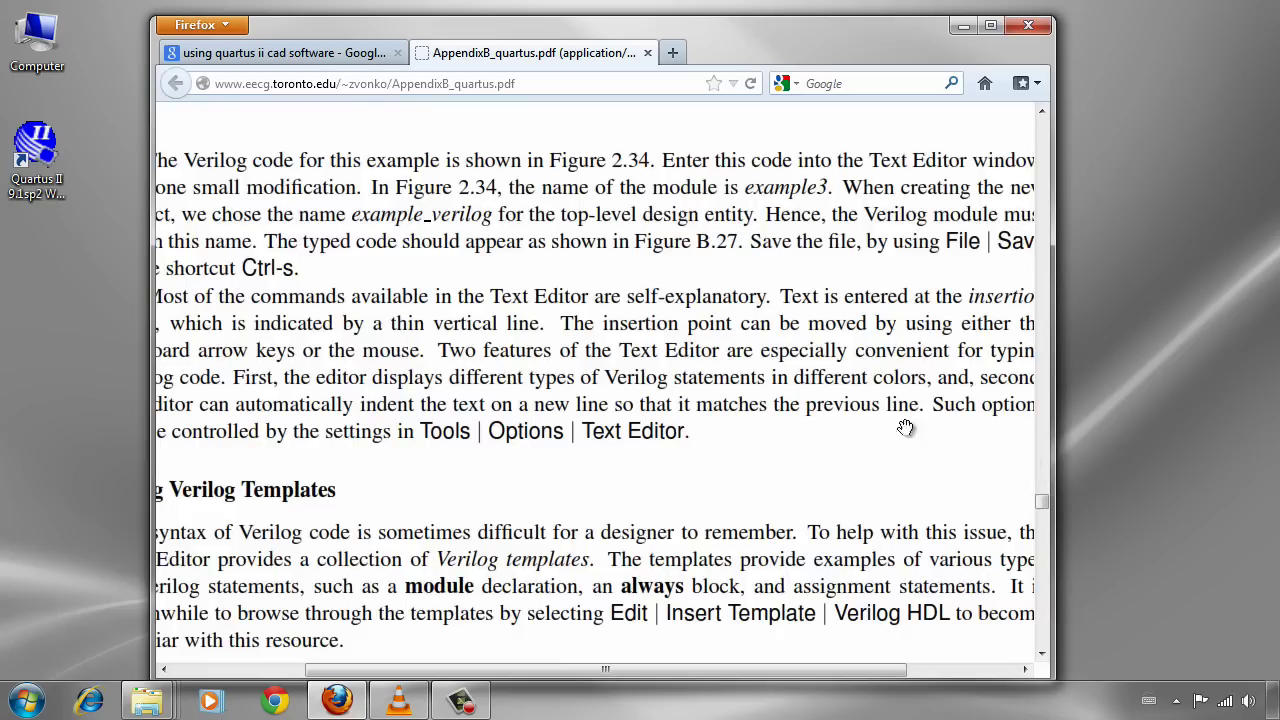
scroll(875, 423, "down", 8)
scroll(900, 440, "down", 20)
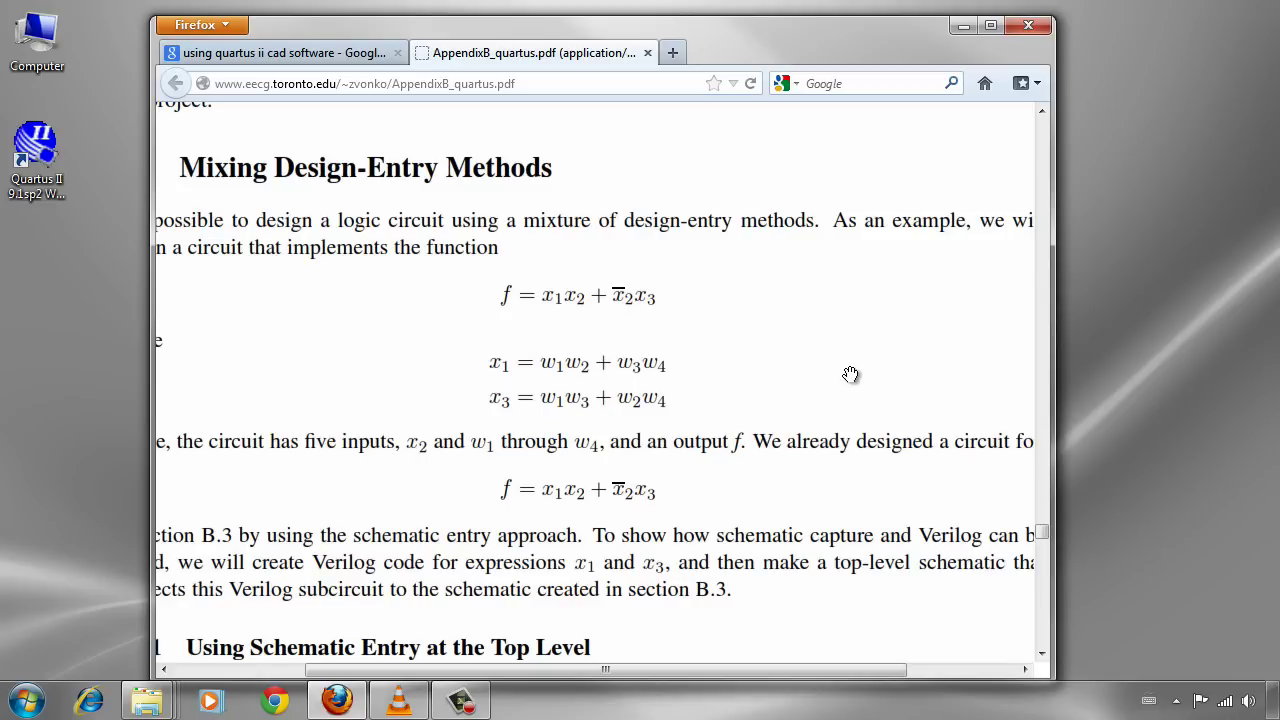
left_click_drag(1041, 535, 1053, 244)
scroll(860, 300, "down", 15)
scroll(840, 323, "up", 5)
scroll(840, 297, "up", 10)
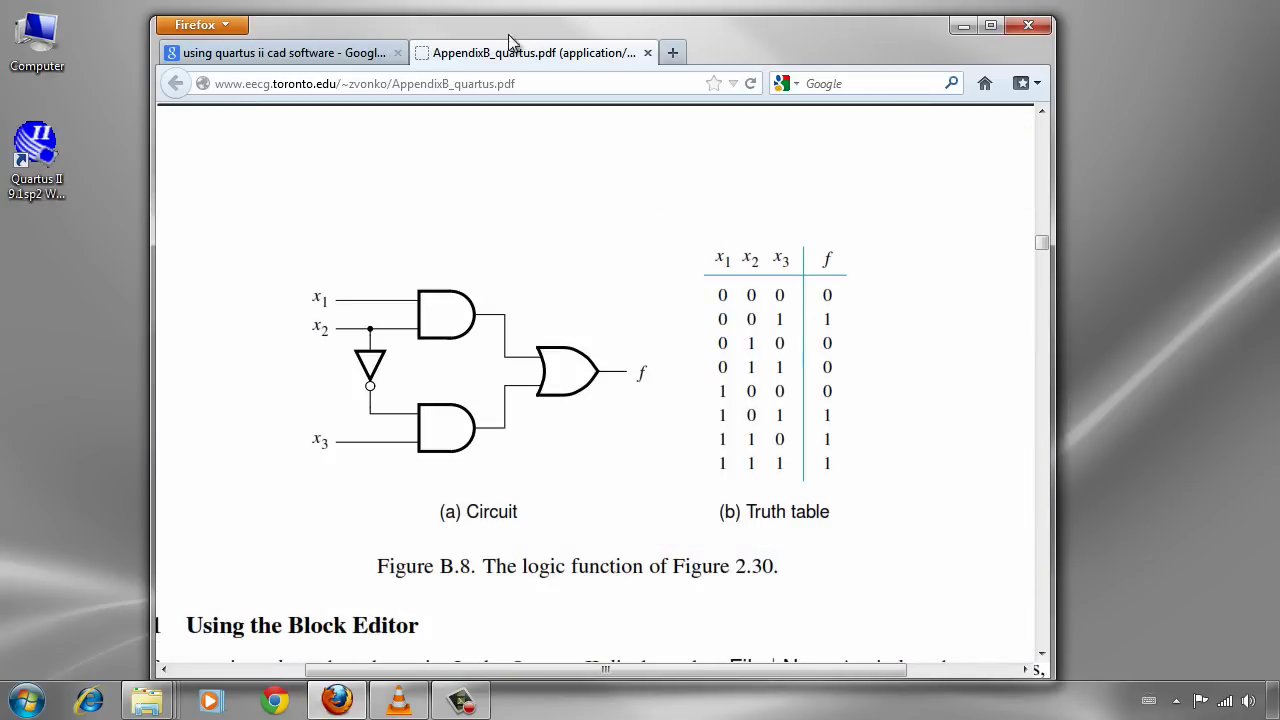
mouse_move(630, 29)
left_mouse_down()
mouse_move(524, 34)
mouse_move(614, 29)
mouse_move(606, 5)
mouse_move(630, 33)
left_mouse_up()
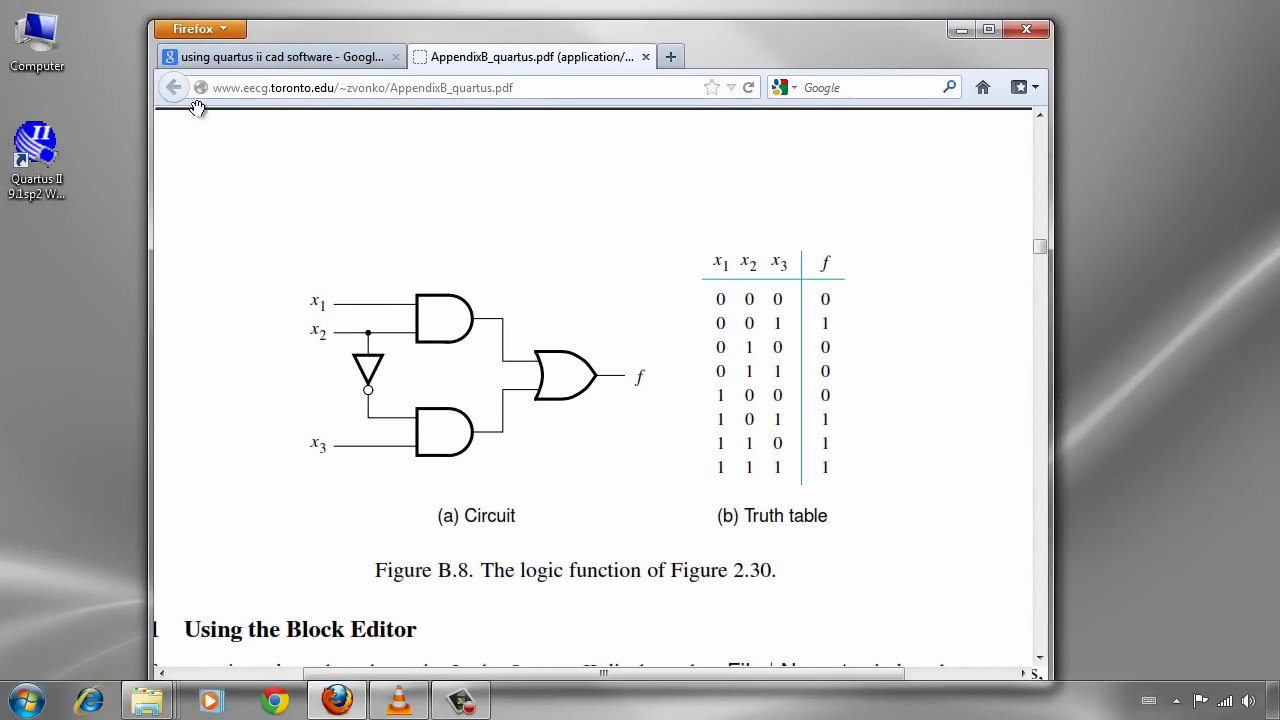
- Launch Quartus II, dismiss the startup window, and run the New Project Wizard past its introduction
double_click(40, 150)
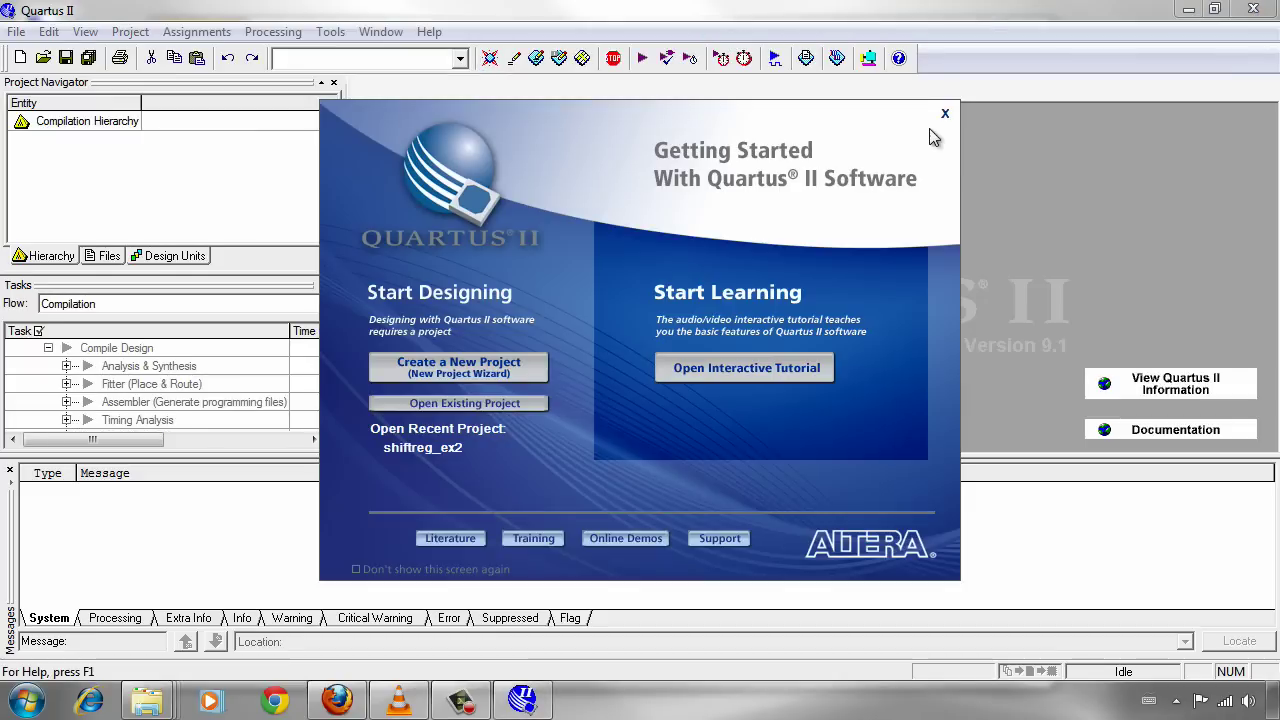
left_click(940, 118)
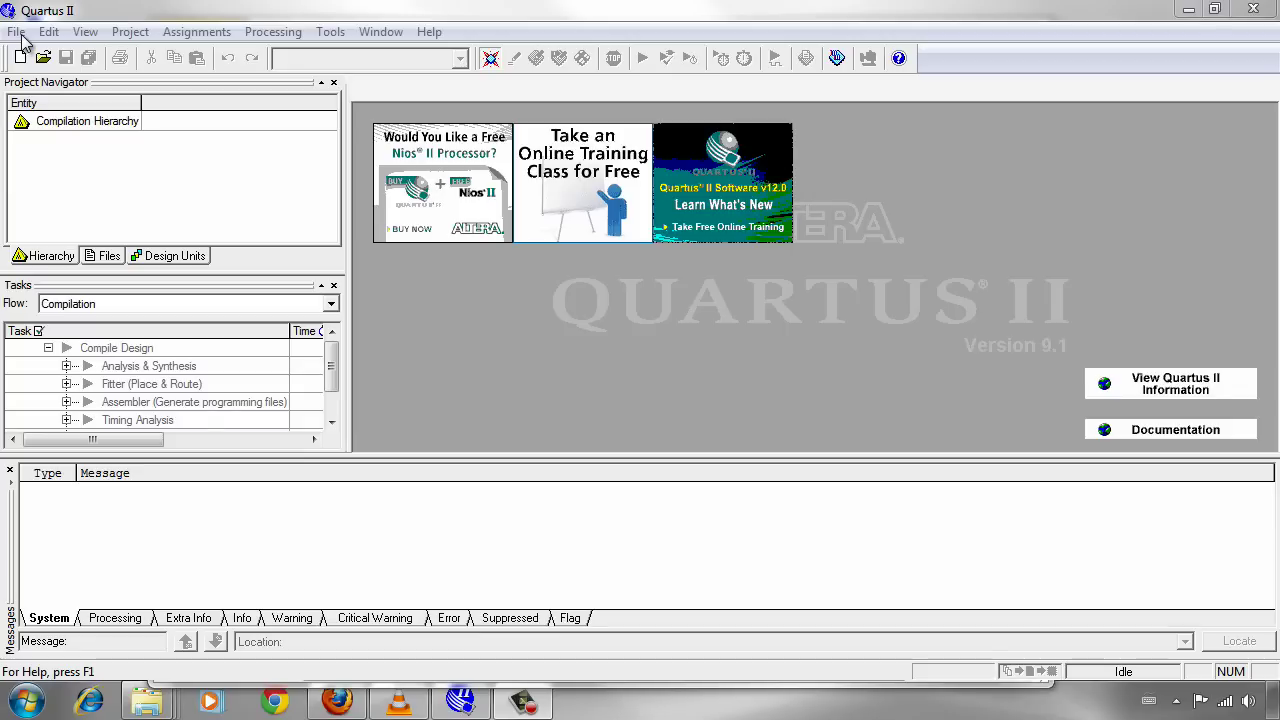
left_click(20, 37)
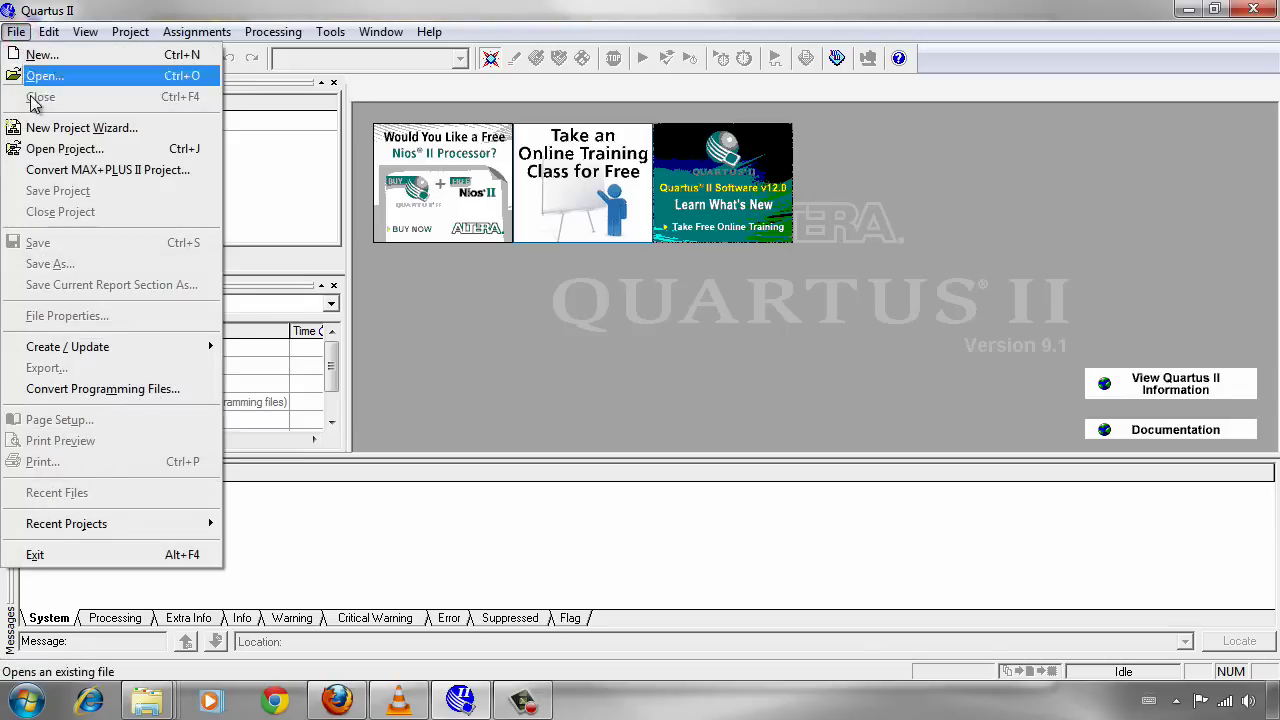
left_click(44, 128)
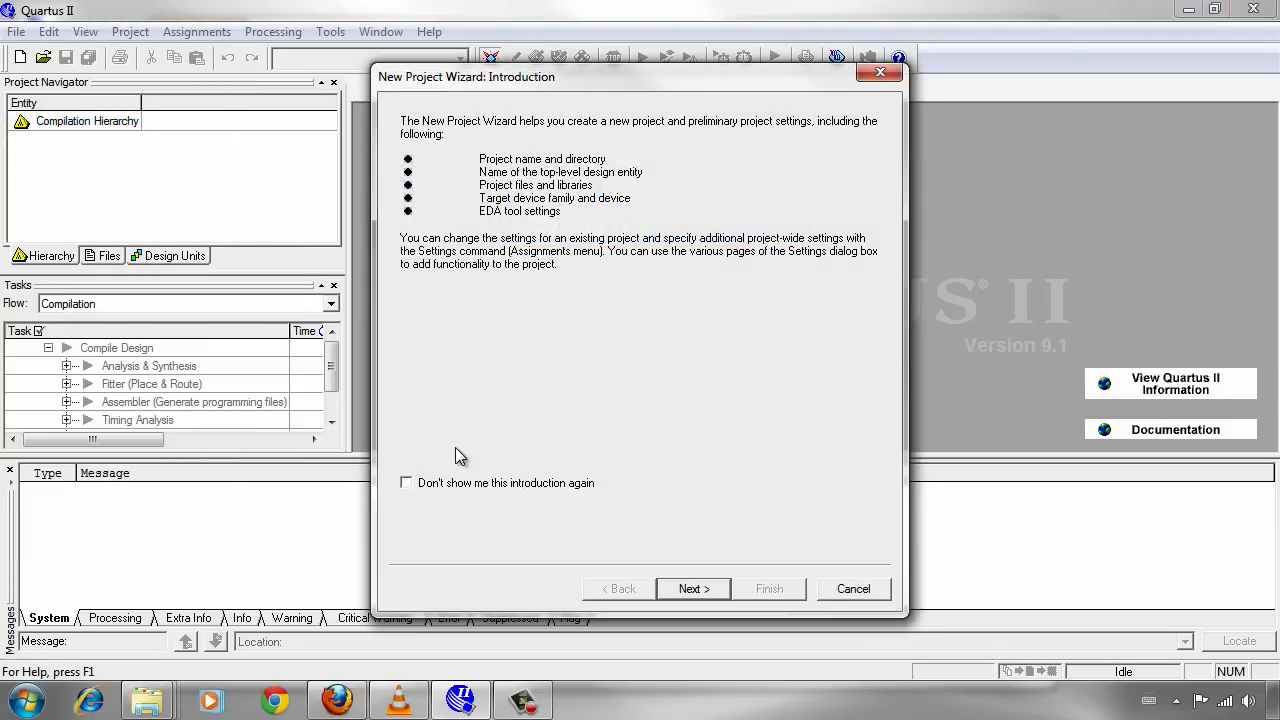
left_click(693, 589)
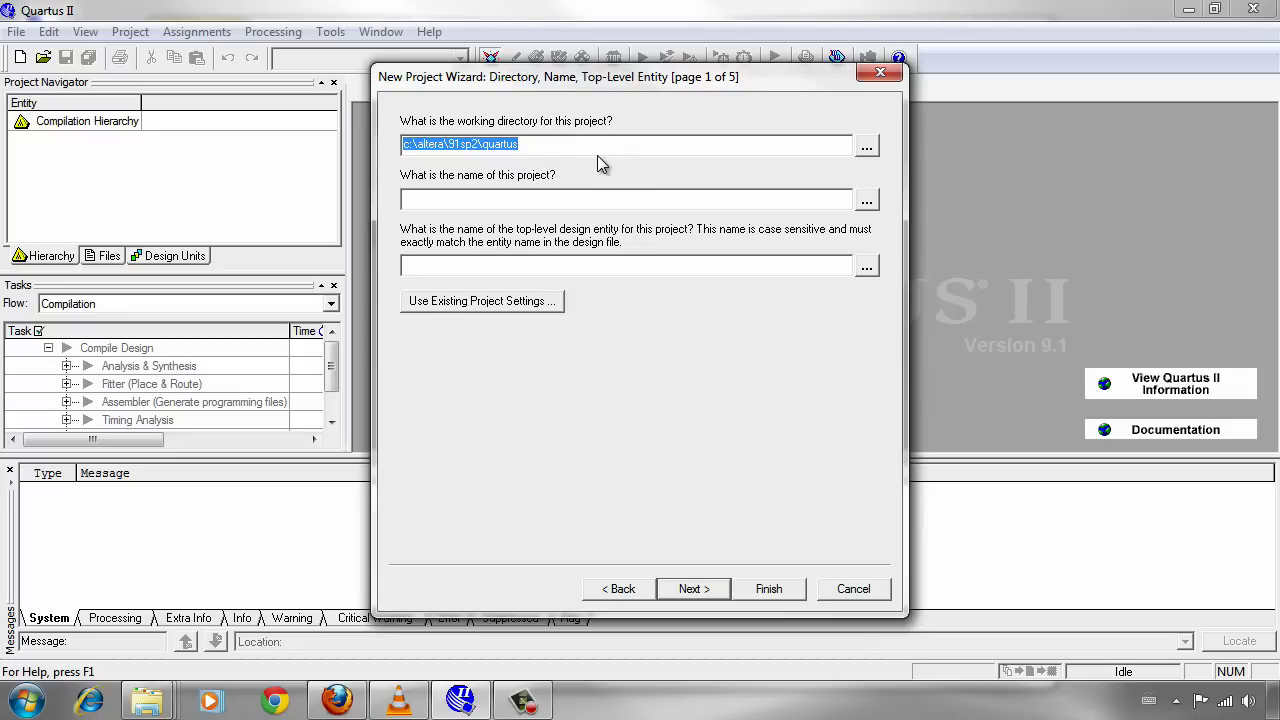
- Browse for the working directory and create a MyQuartusProjects folder in Documents
left_click(865, 148)
left_click(412, 325)
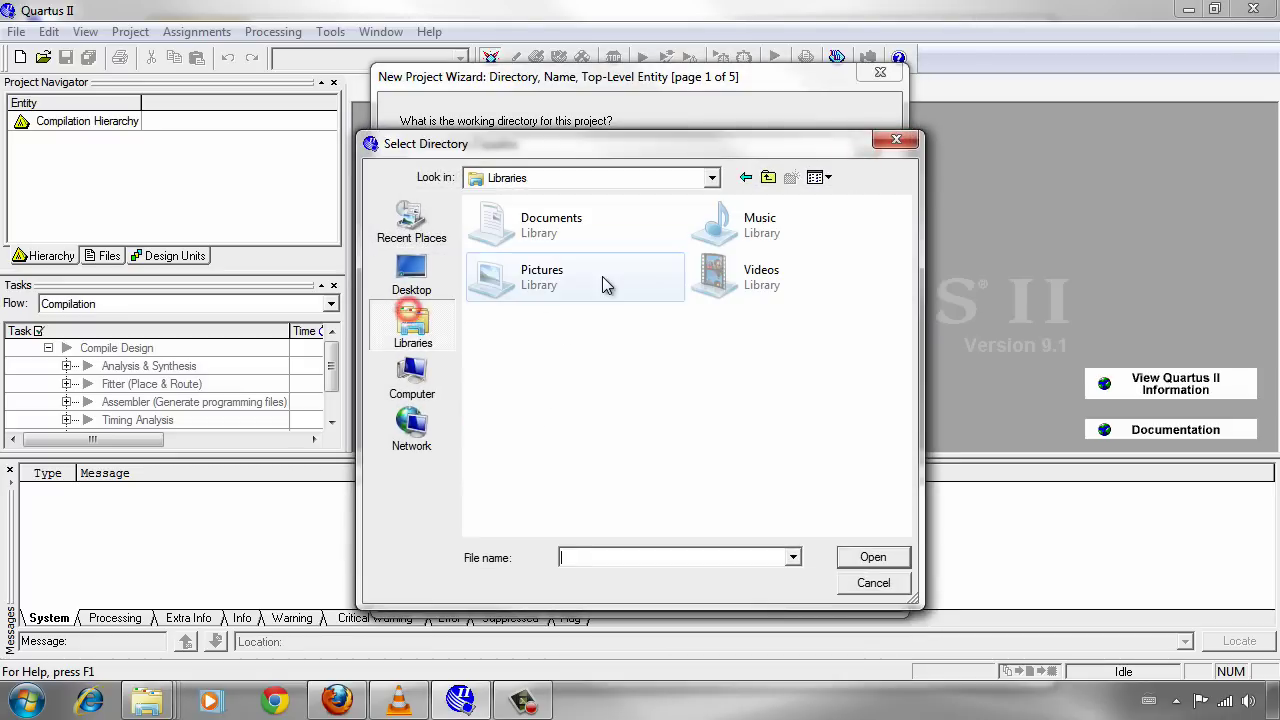
double_click(548, 228)
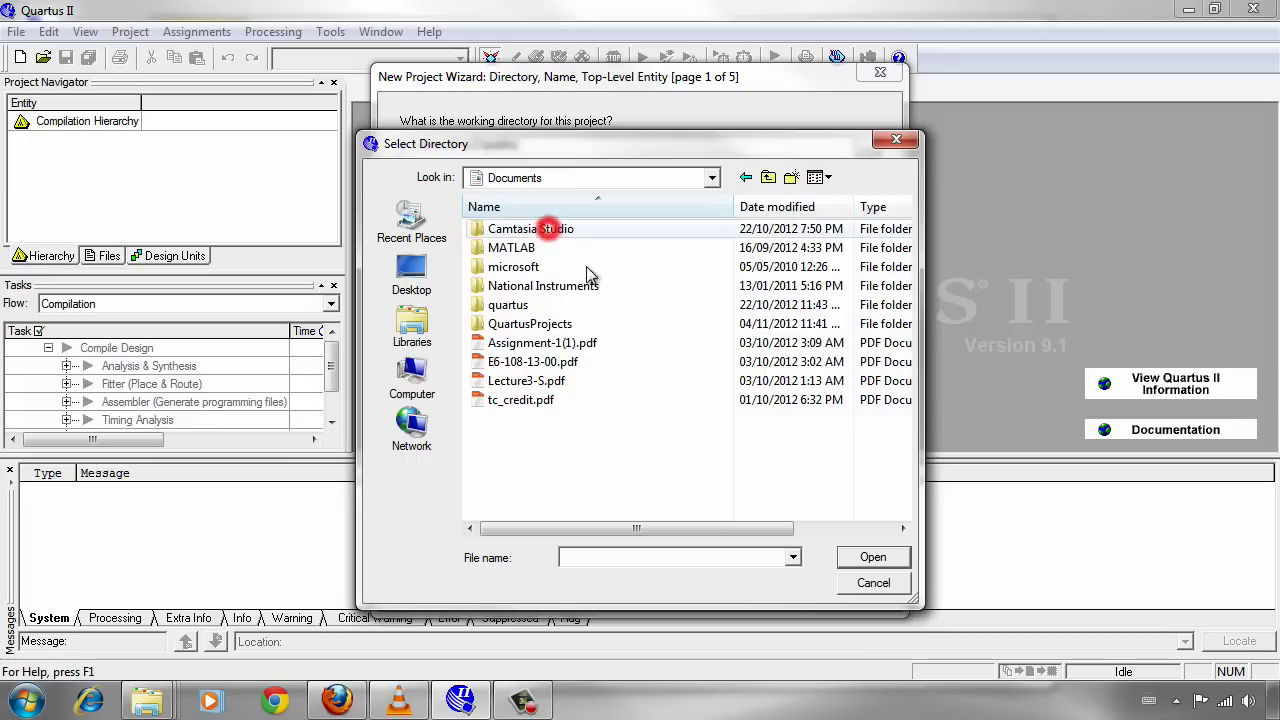
double_click(533, 321)
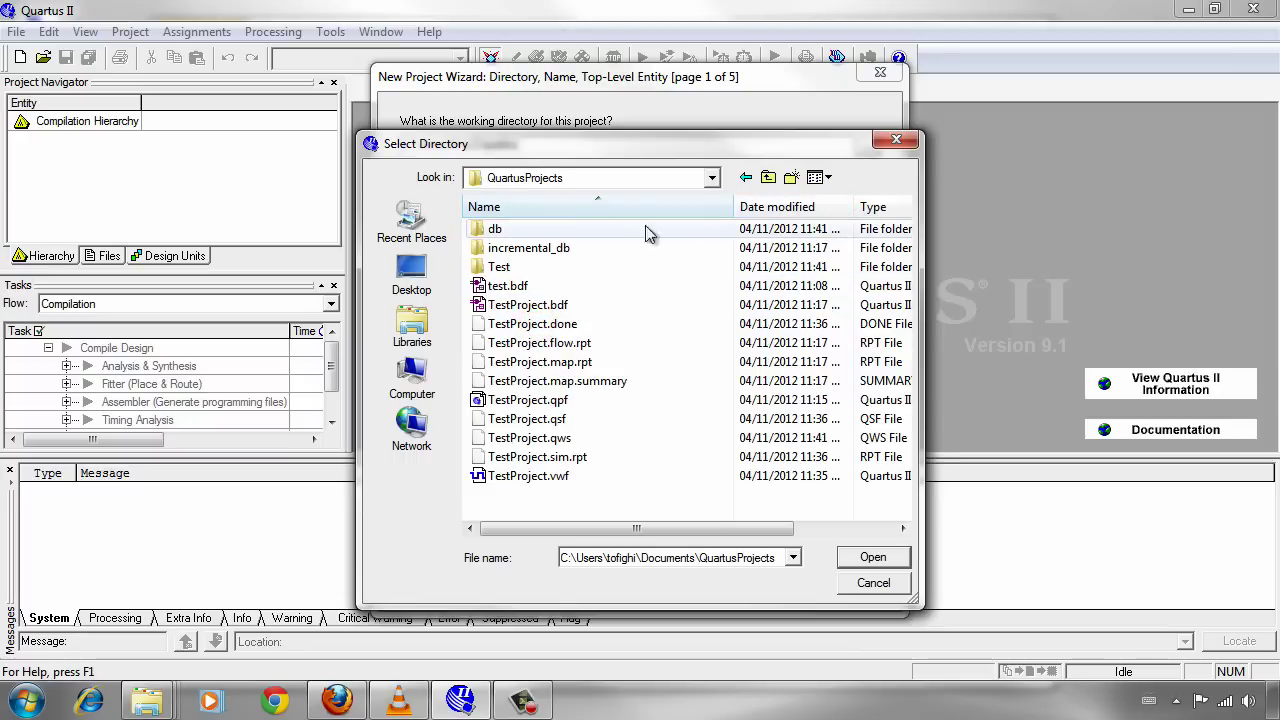
left_click(767, 177)
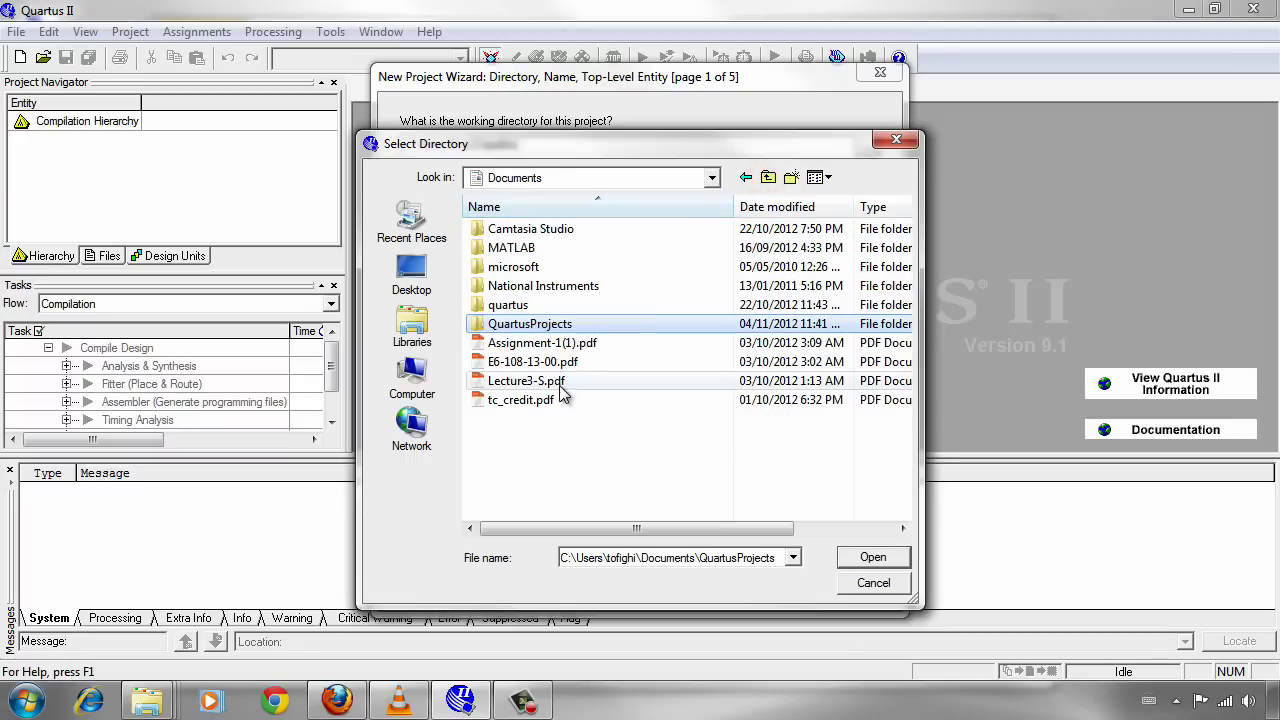
left_click(578, 410)
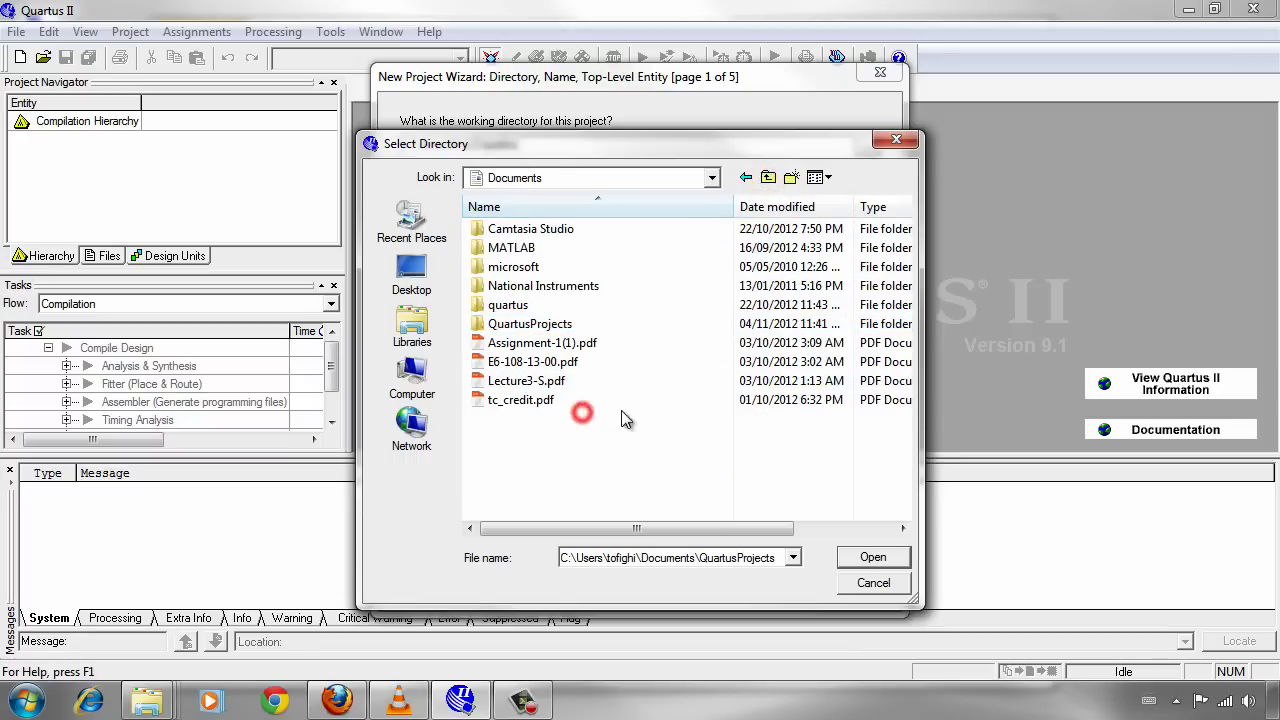
left_click(791, 178)
type("MyQurtus")
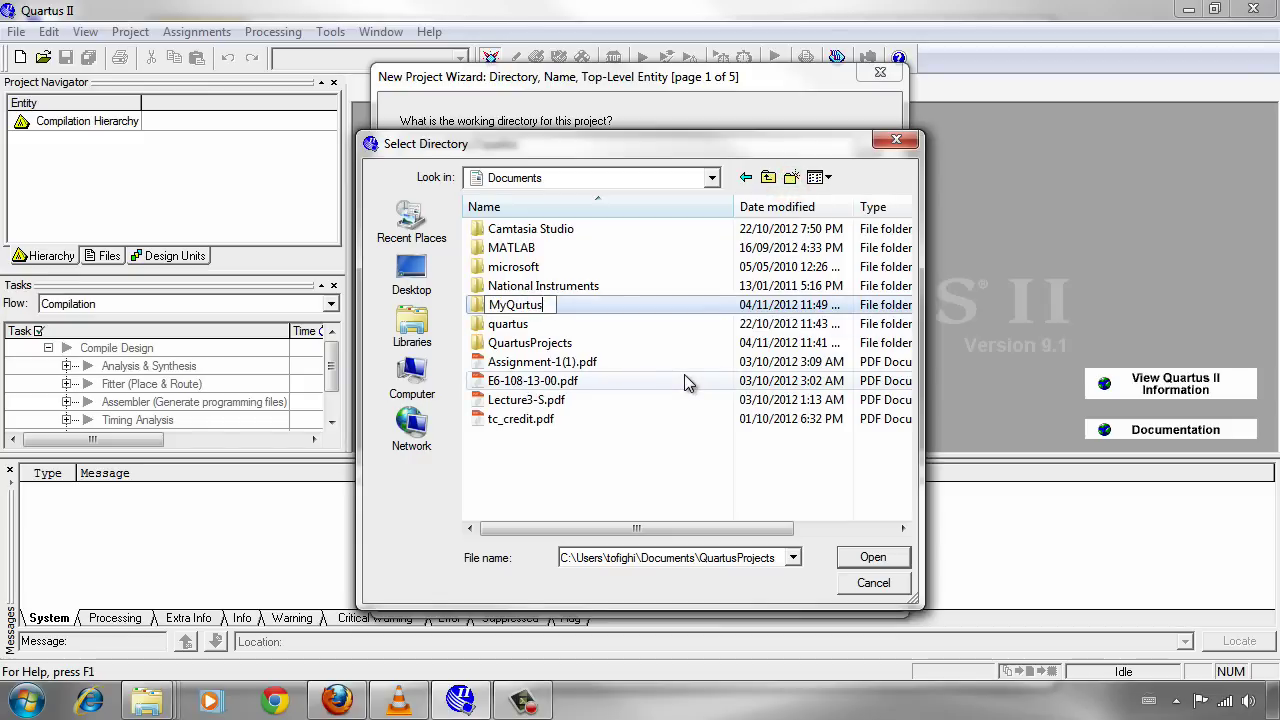
key("BackSpace")
key("BackSpace")
key("BackSpace")
key("BackSpace")
type("artusPro")
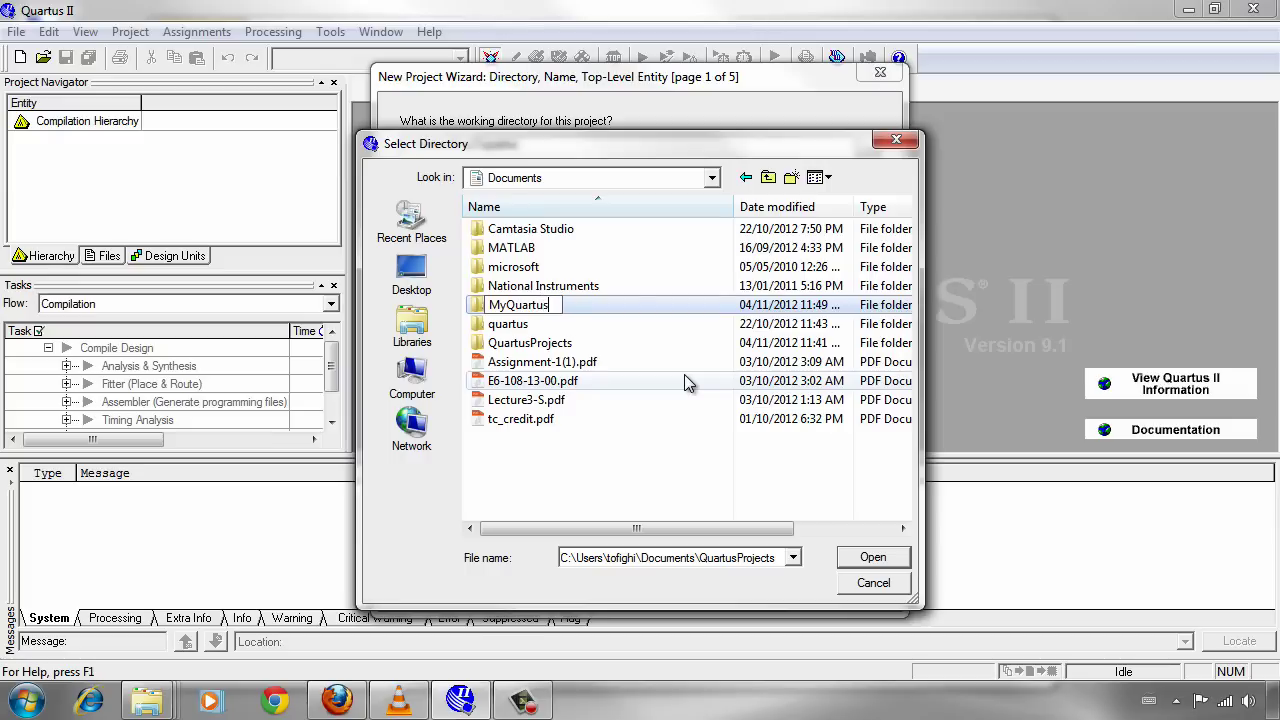
type("jects")
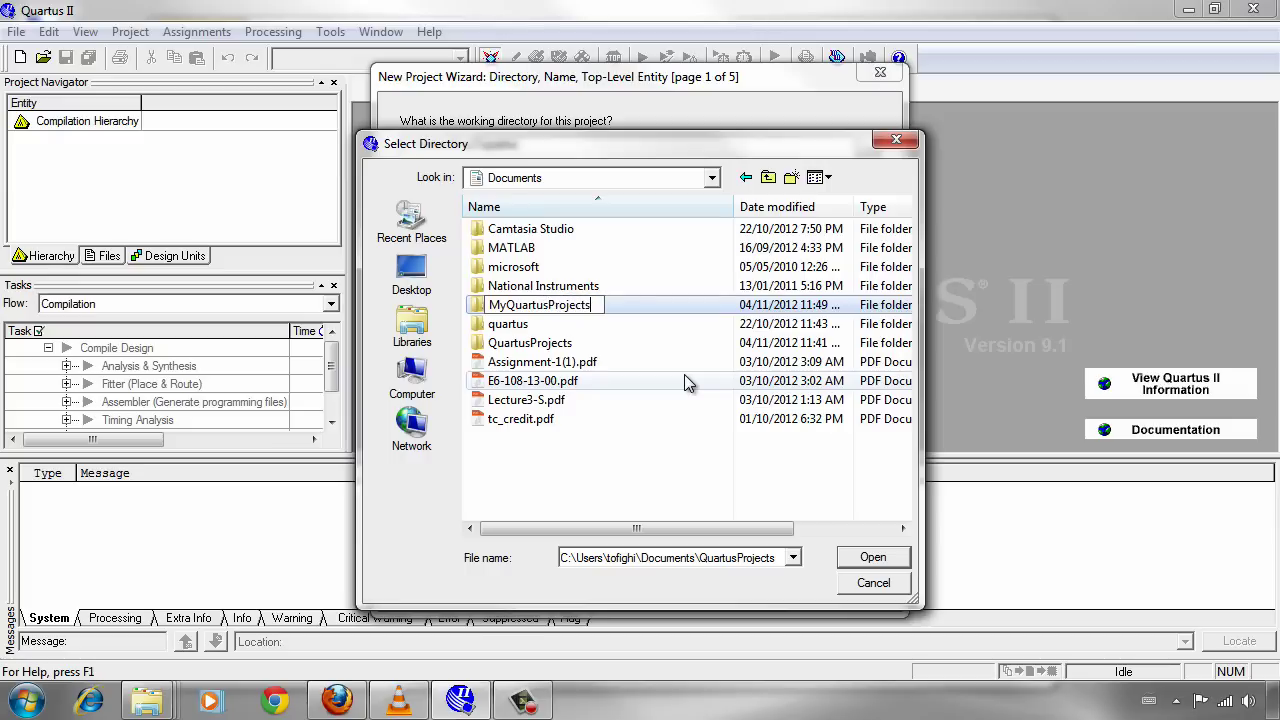
left_click(638, 306)
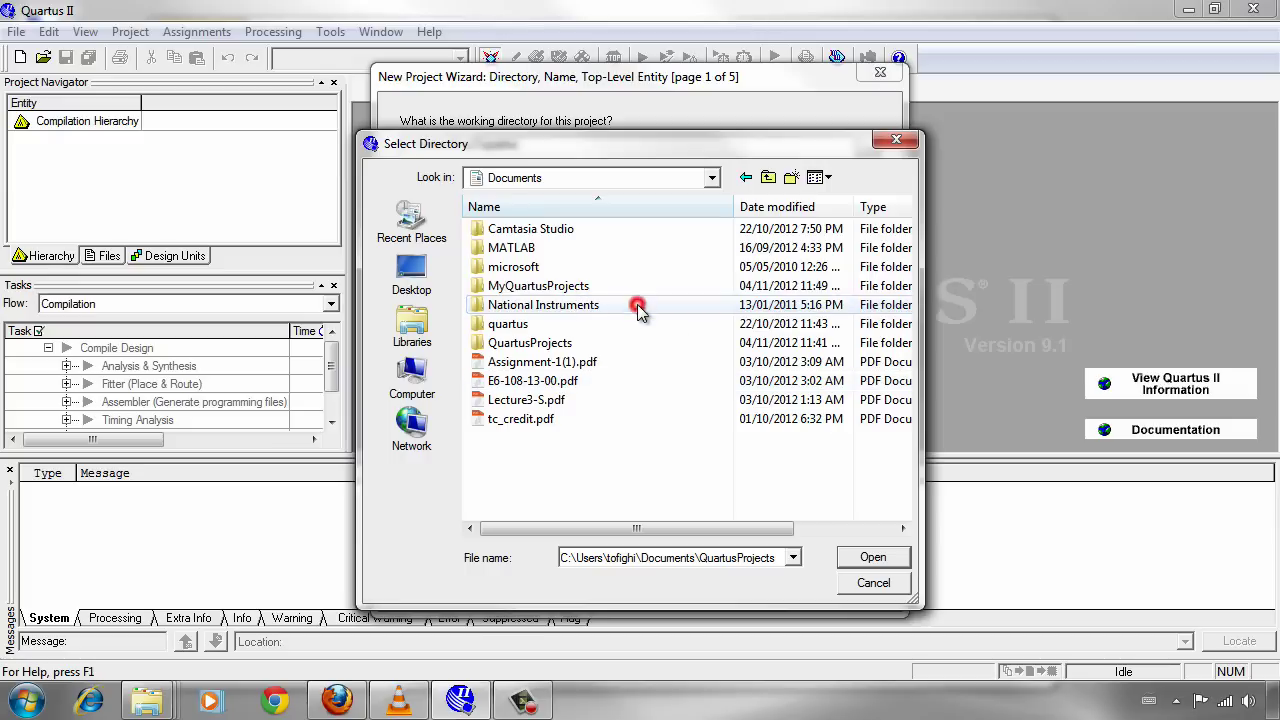
- Create a FirstProject folder inside MyQuartusProjects and select it as the working directory
double_click(575, 290)
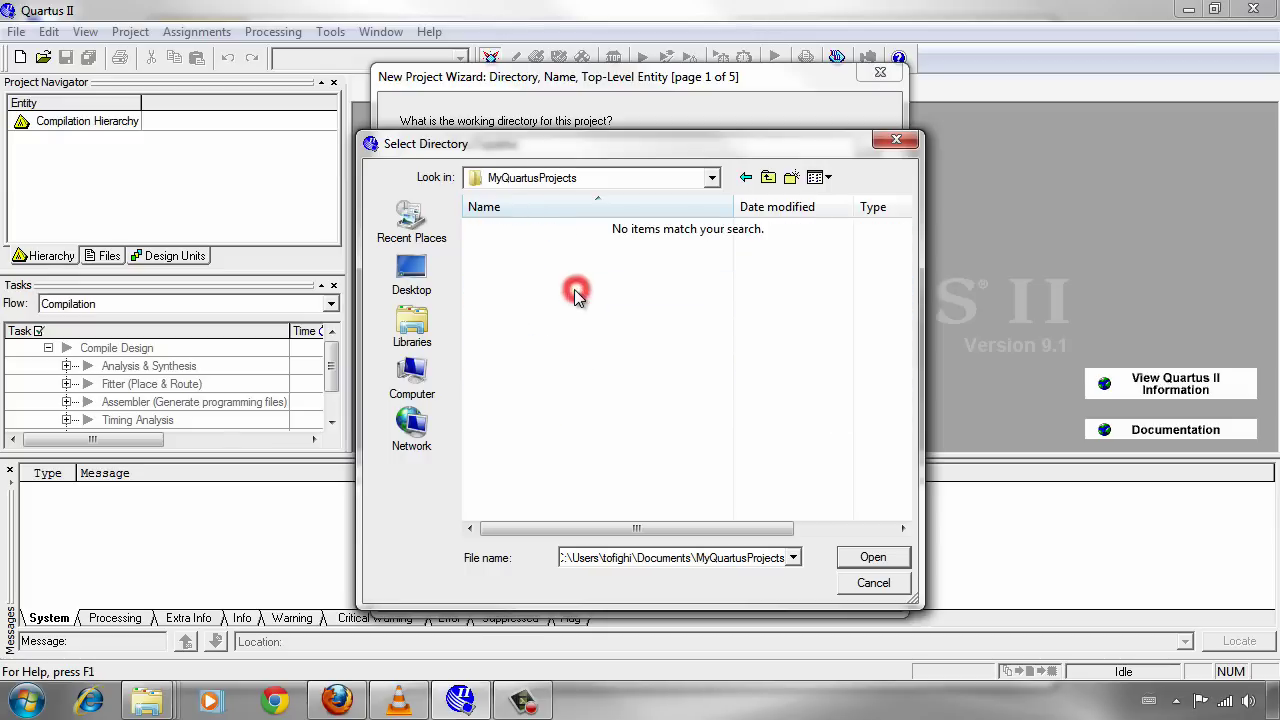
left_click(791, 177)
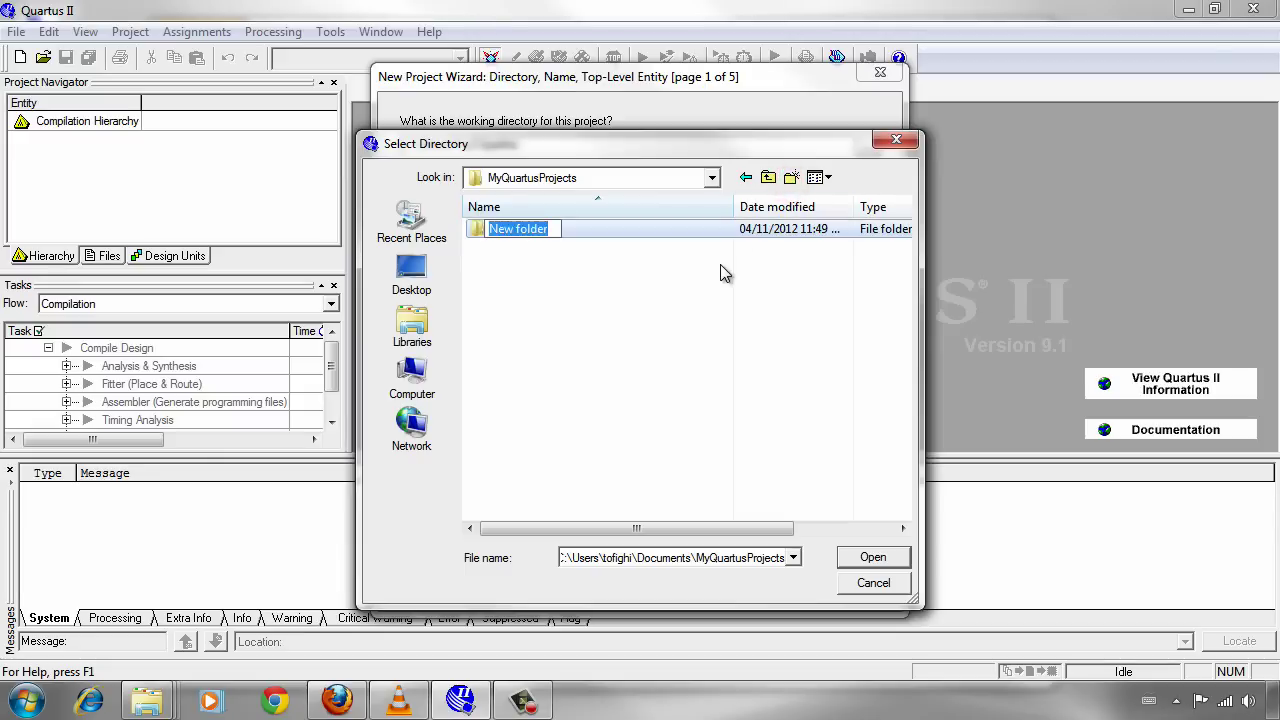
type("FirstProject")
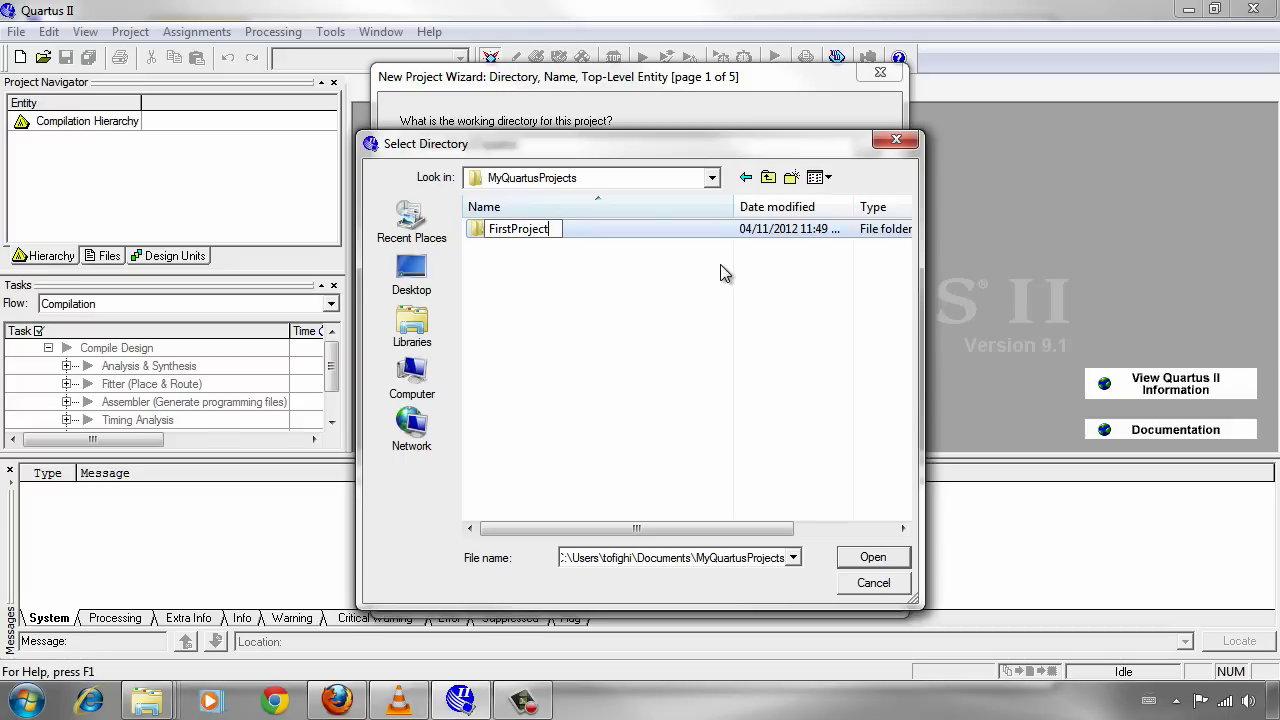
key("Return")
left_click(479, 228)
left_click(857, 563)
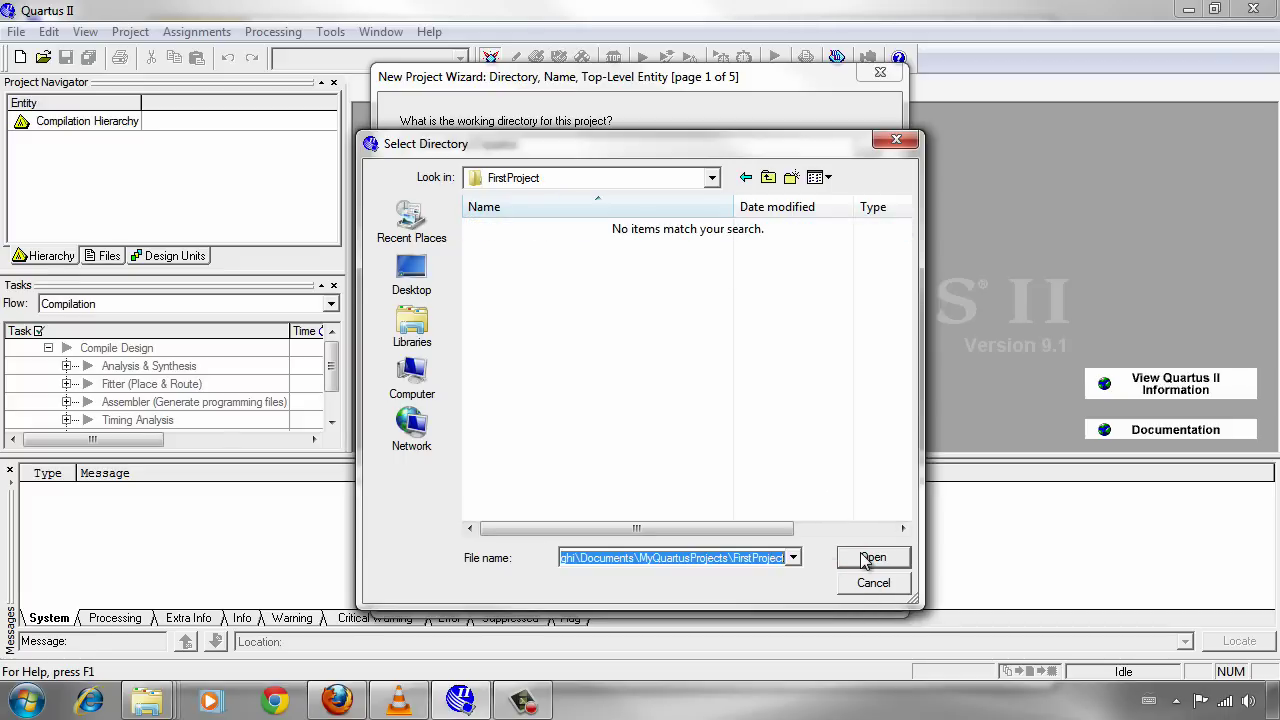
left_click(860, 557)
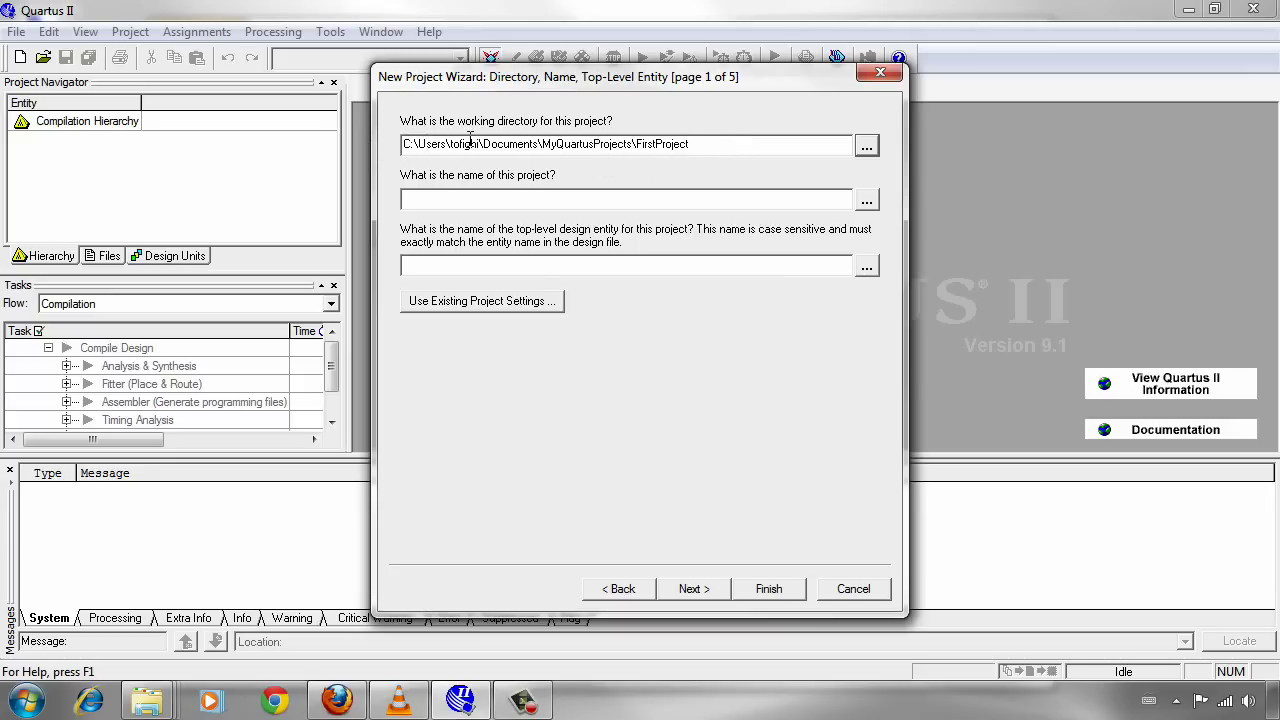
- Enter FirstProject as the project name and advance to Family & Device Settings
left_click(503, 197)
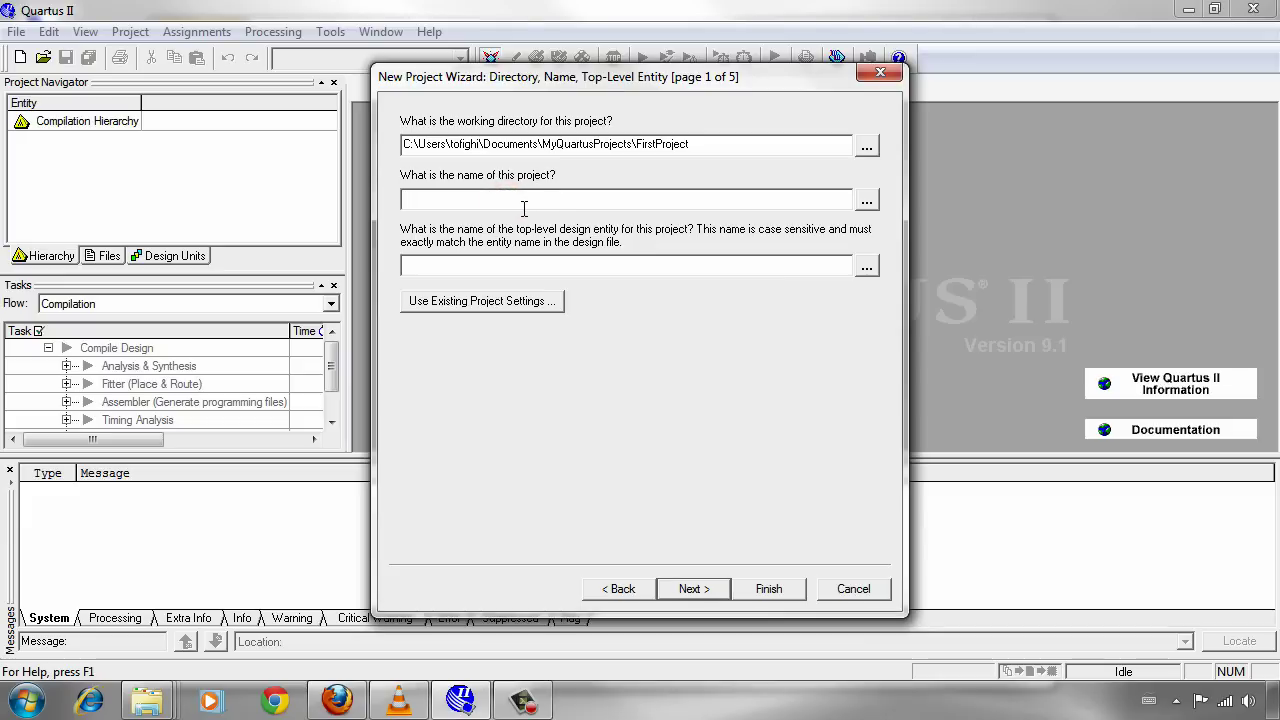
type("FirstProject")
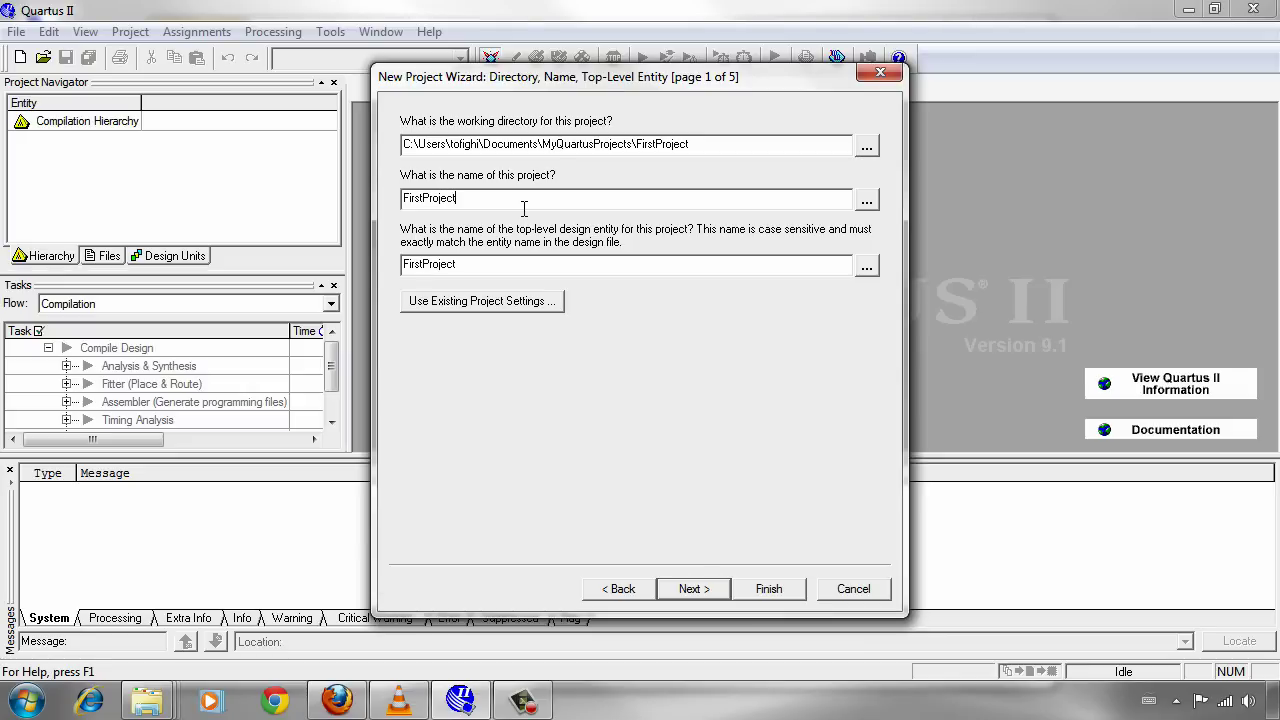
left_click(694, 589)
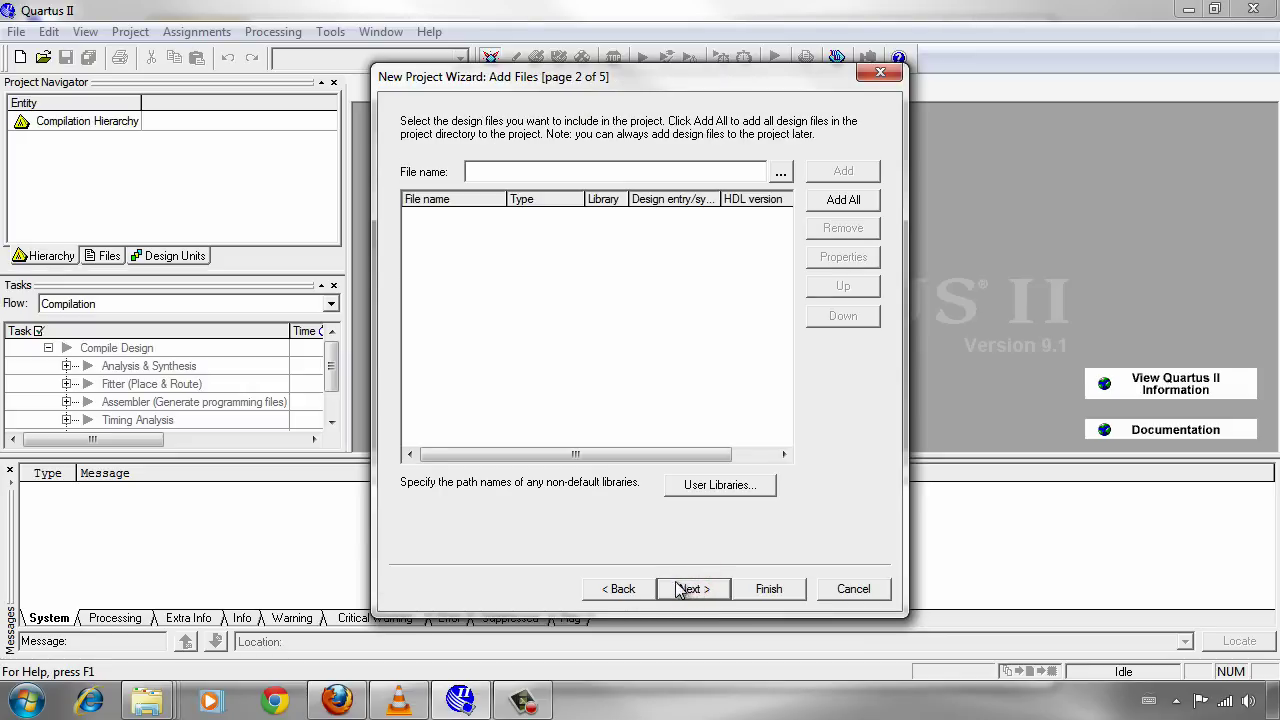
left_click(628, 590)
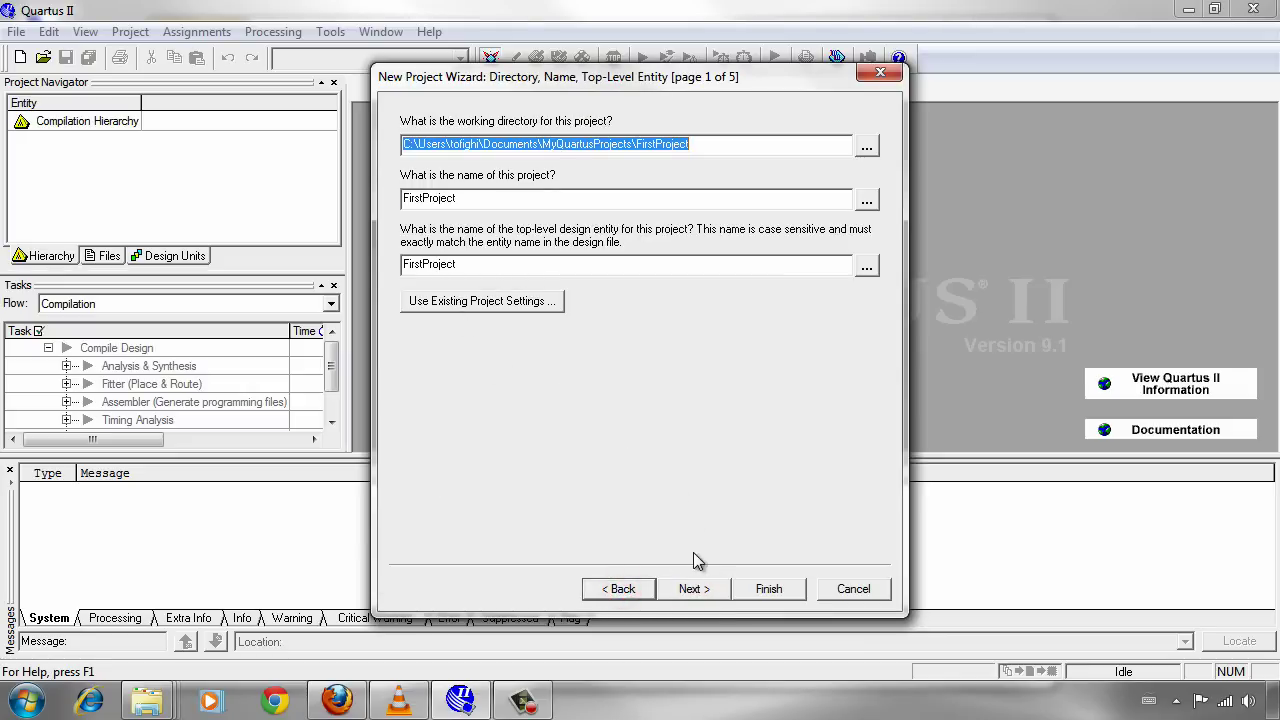
left_click(692, 588)
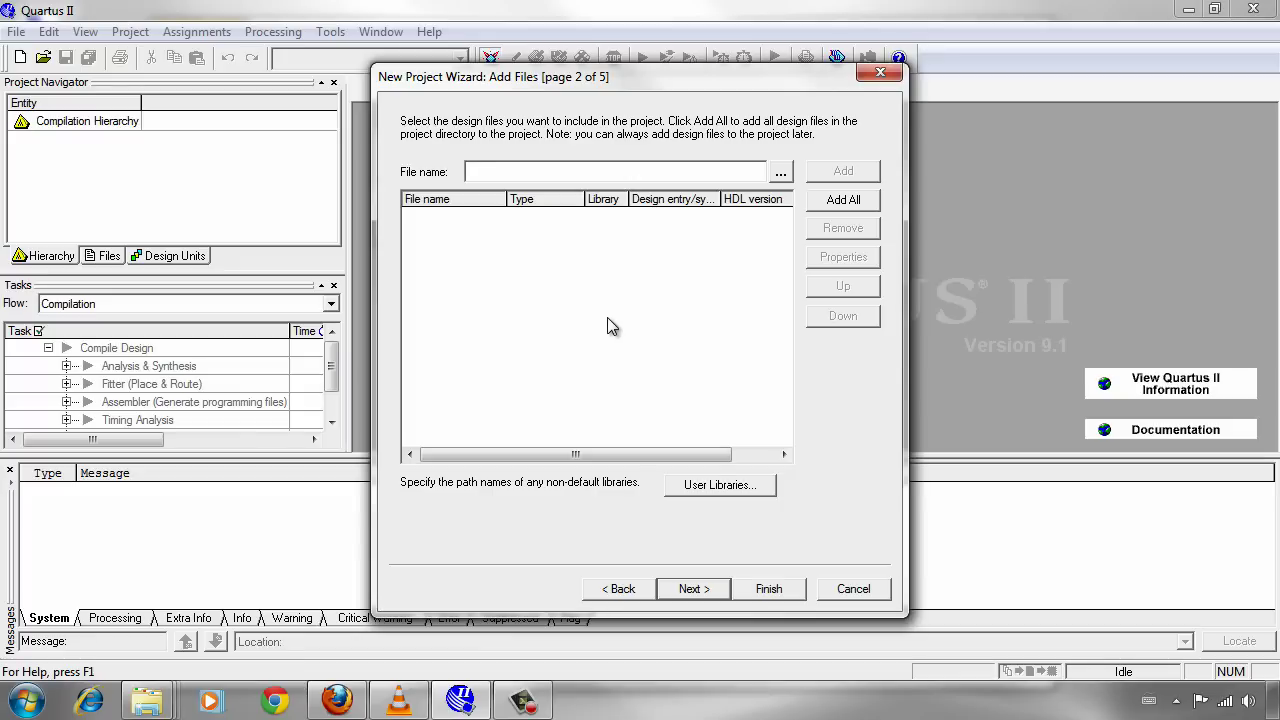
left_click(693, 589)
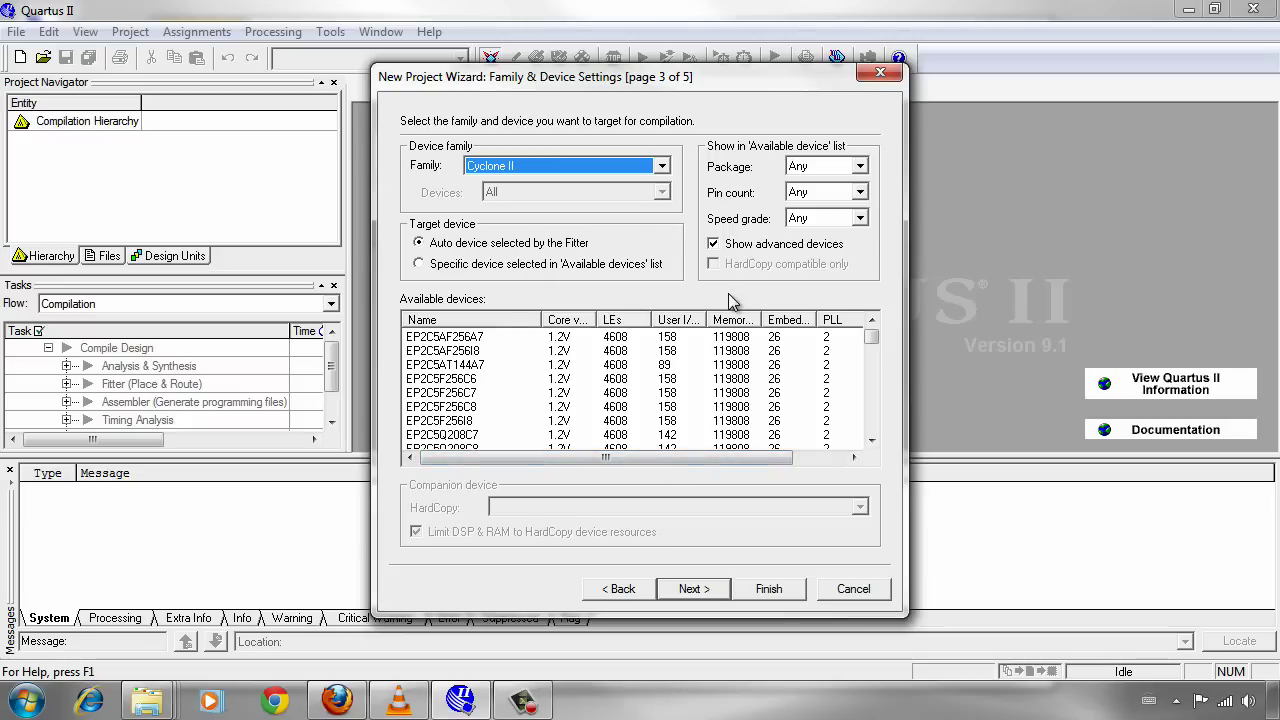
- Keep Cyclone II as the family, leave EDA tools at None, and finish the wizard
left_click(495, 168)
left_click(503, 168)
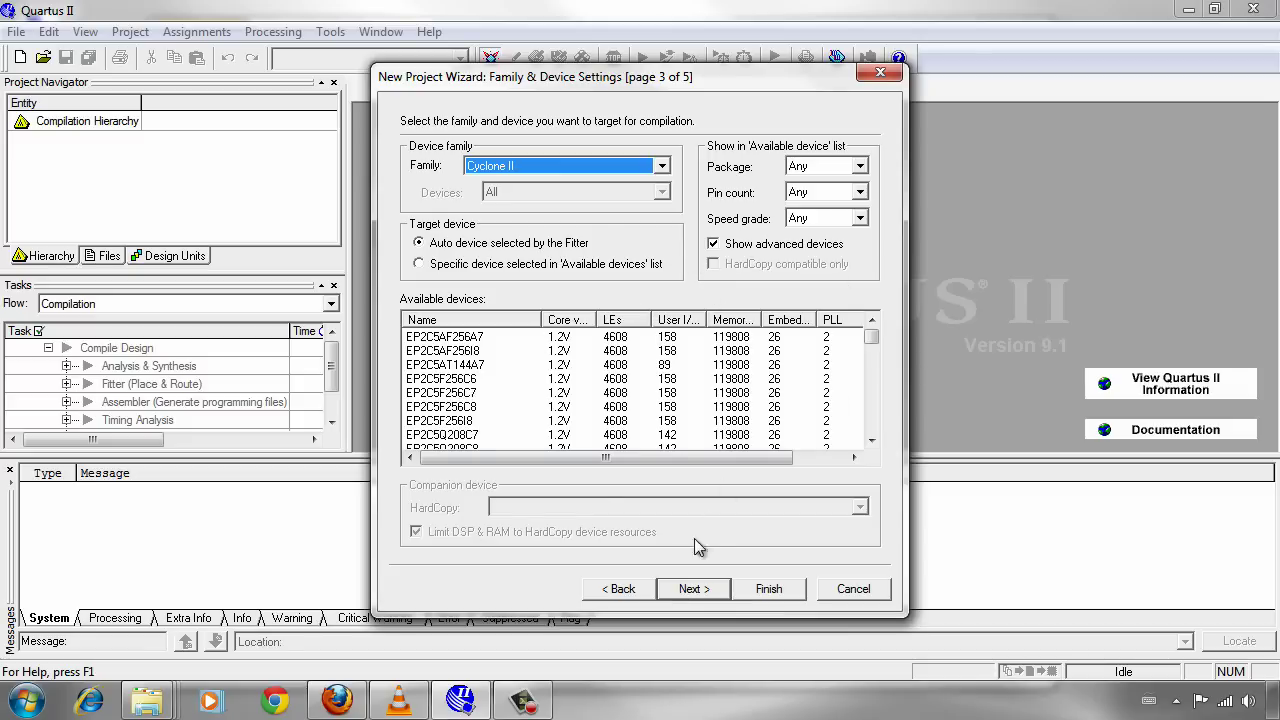
left_click(693, 588)
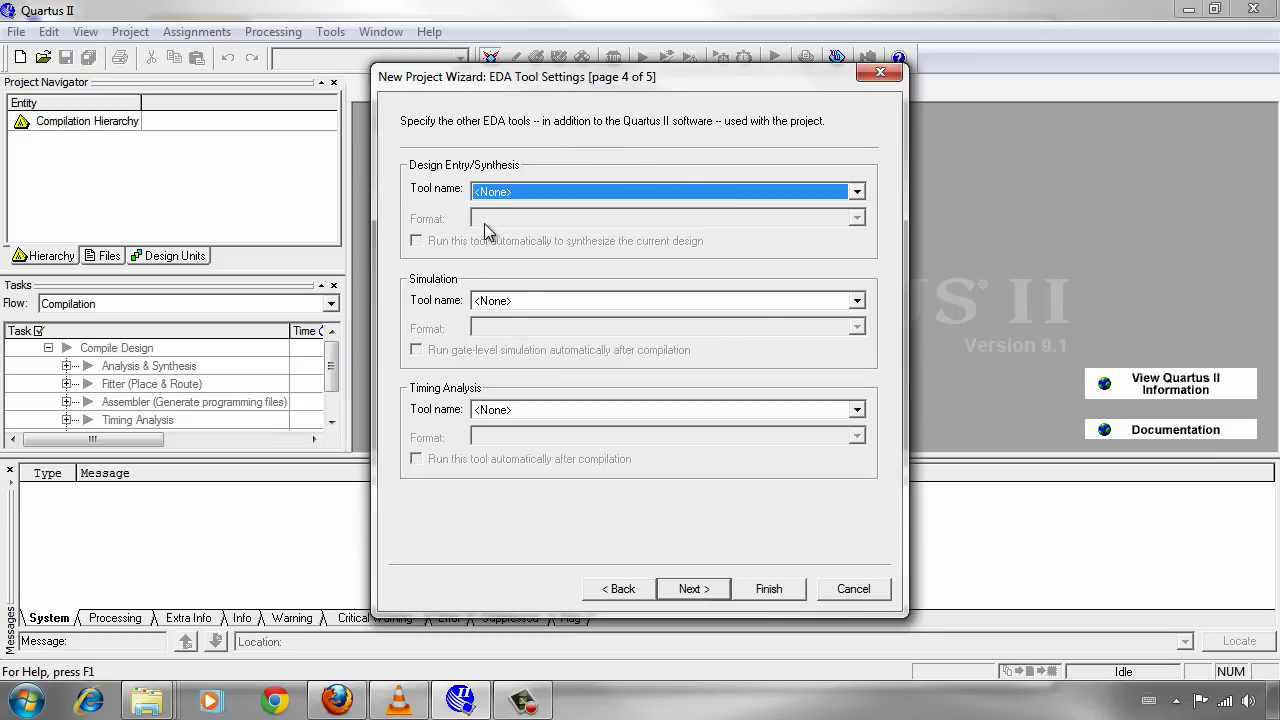
left_click(690, 586)
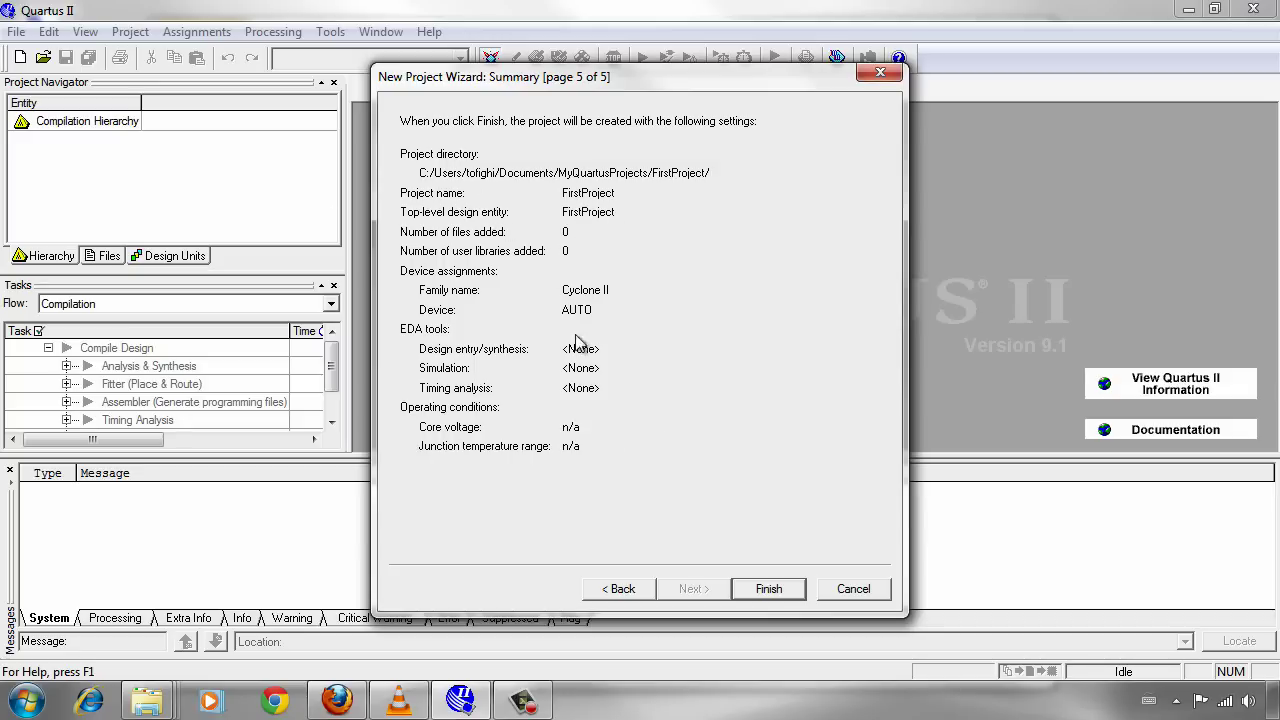
left_click(769, 590)
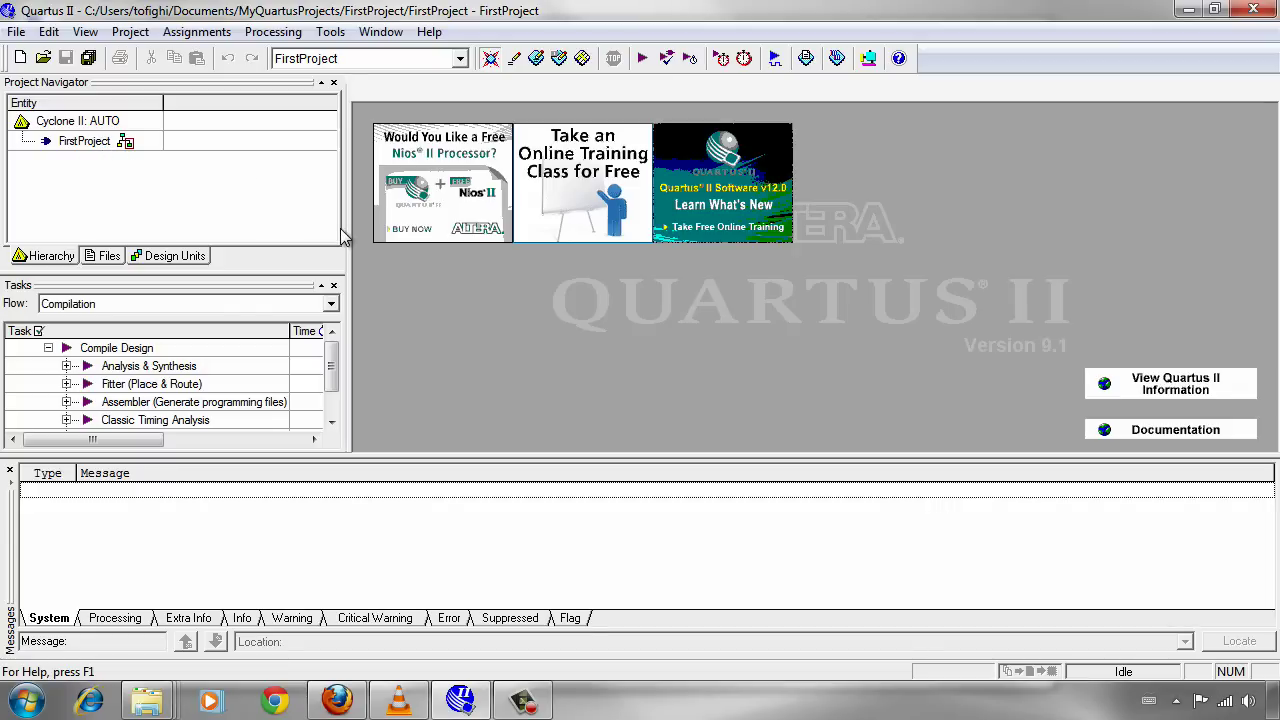
- Open File > New and select Block Diagram/Schematic File under Design Files
left_click(16, 32)
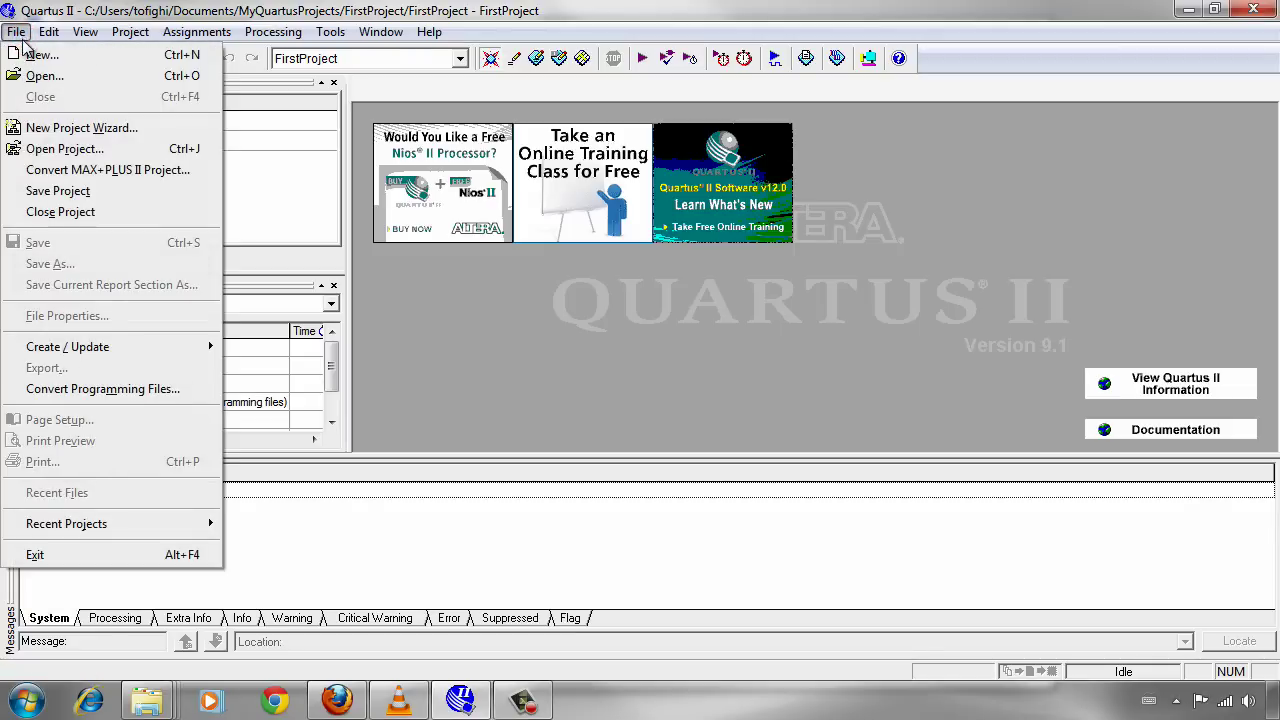
left_click(20, 57)
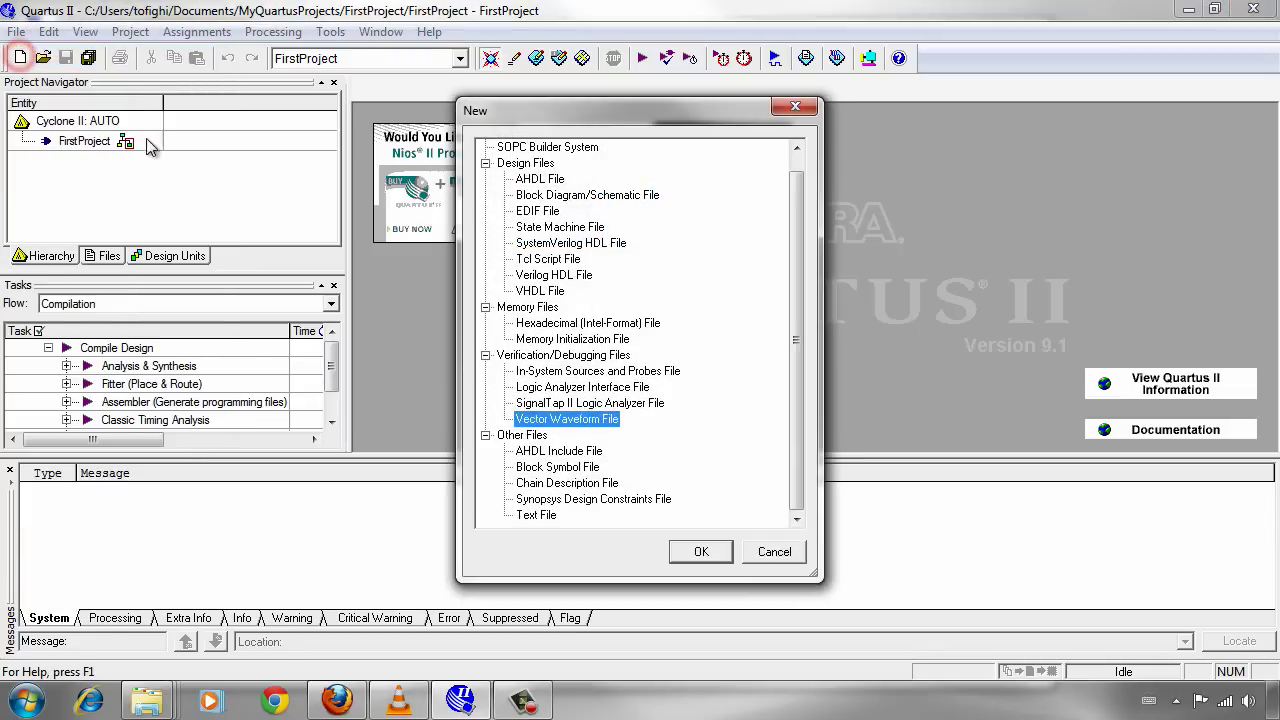
left_click(560, 195)
left_click(556, 179)
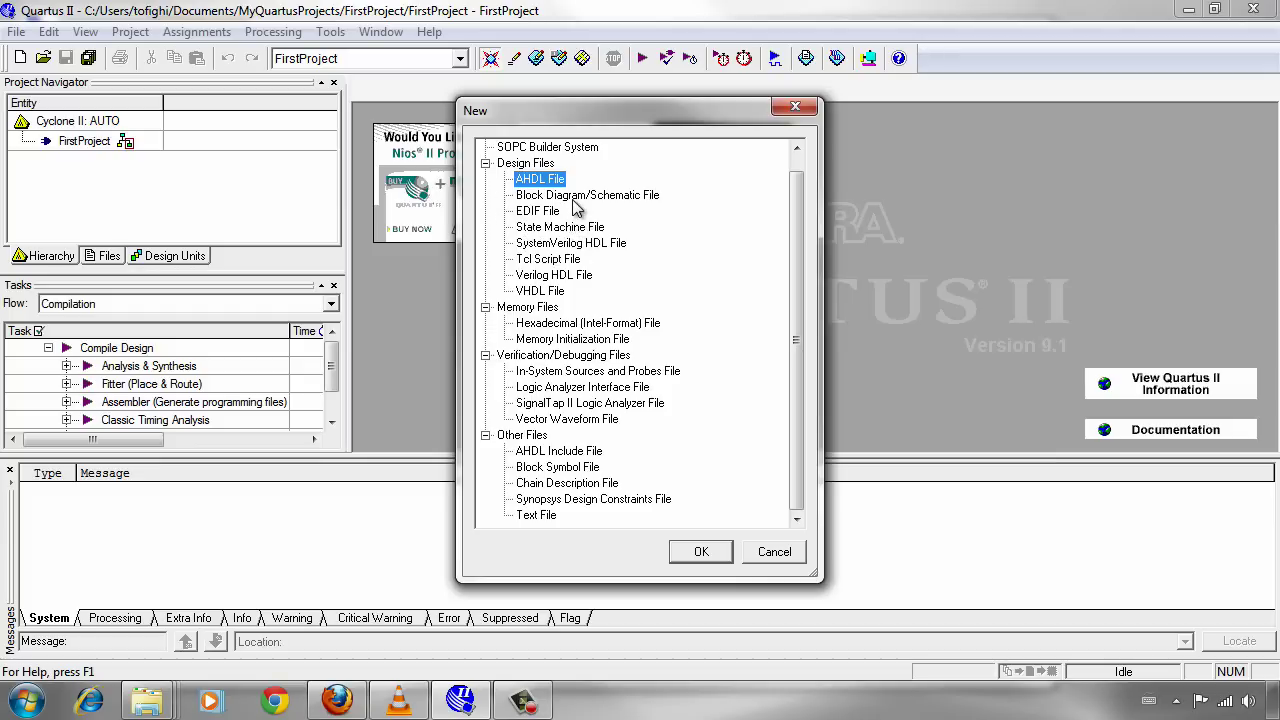
left_click(577, 200)
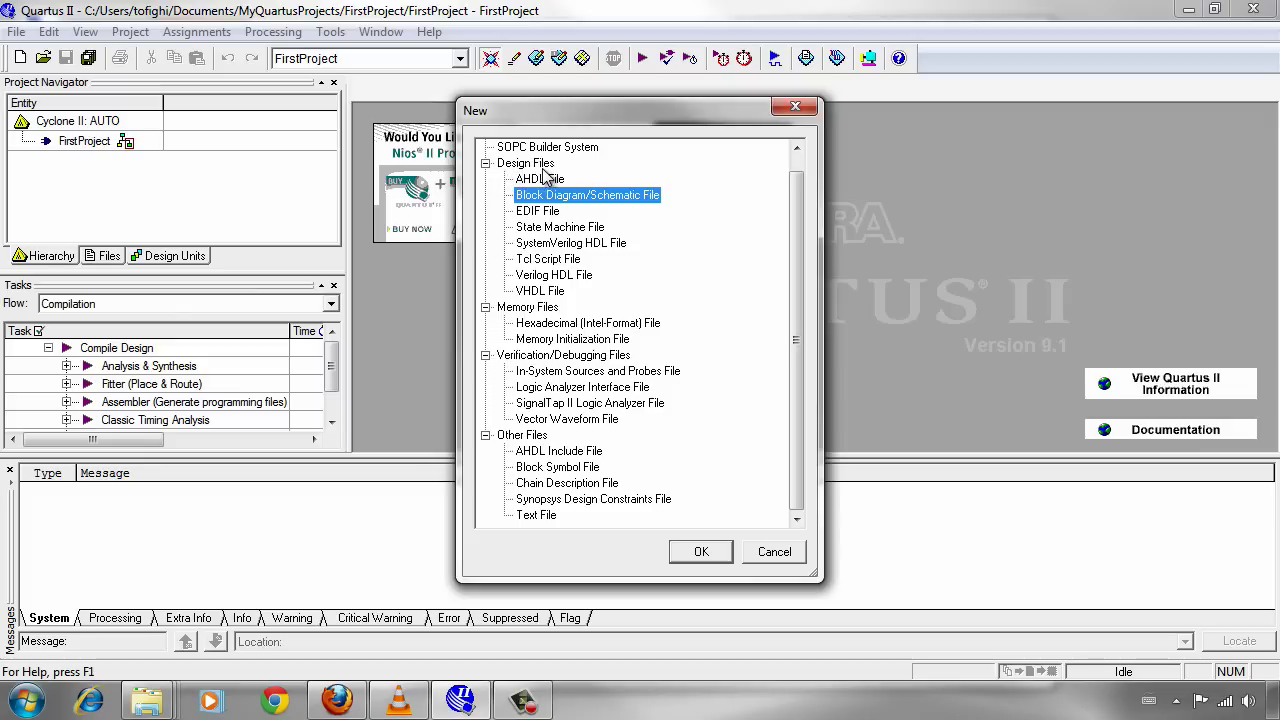
left_click(535, 164)
left_click(552, 194)
- Create the blank Block1.bdf schematic, glance at Figure B.8 in Firefox, then return
left_click(716, 543)
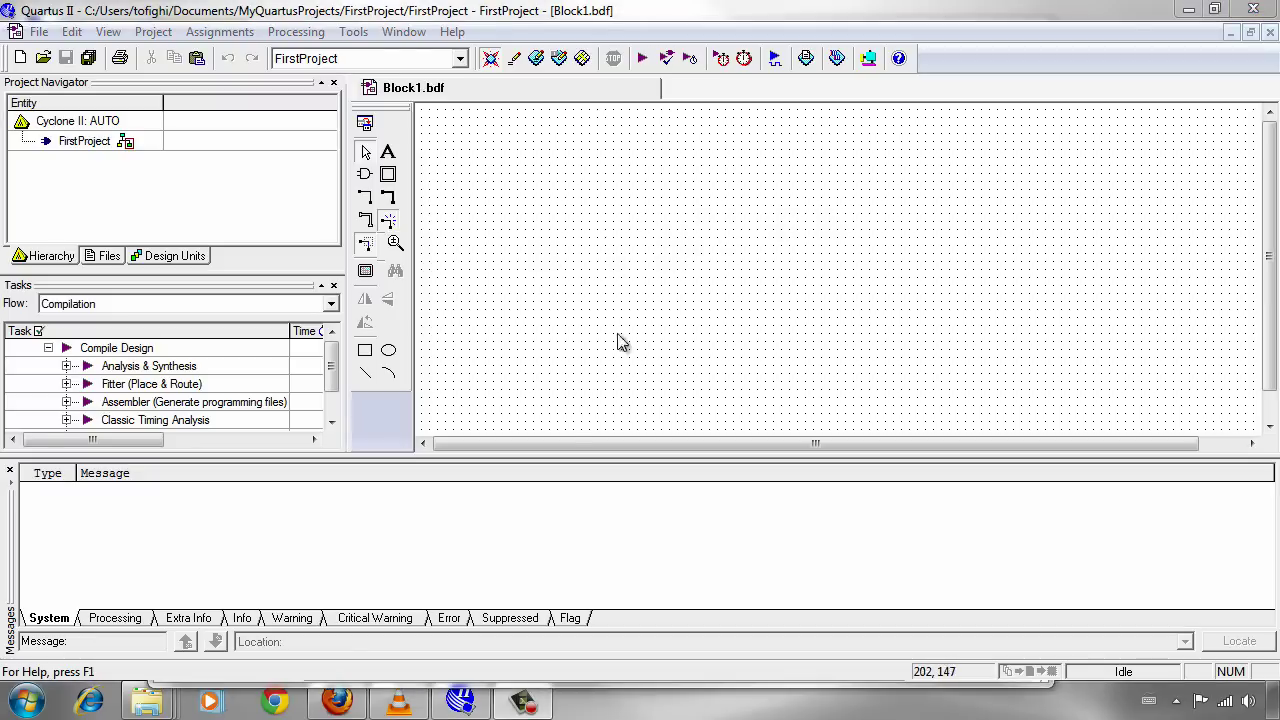
left_click(337, 702)
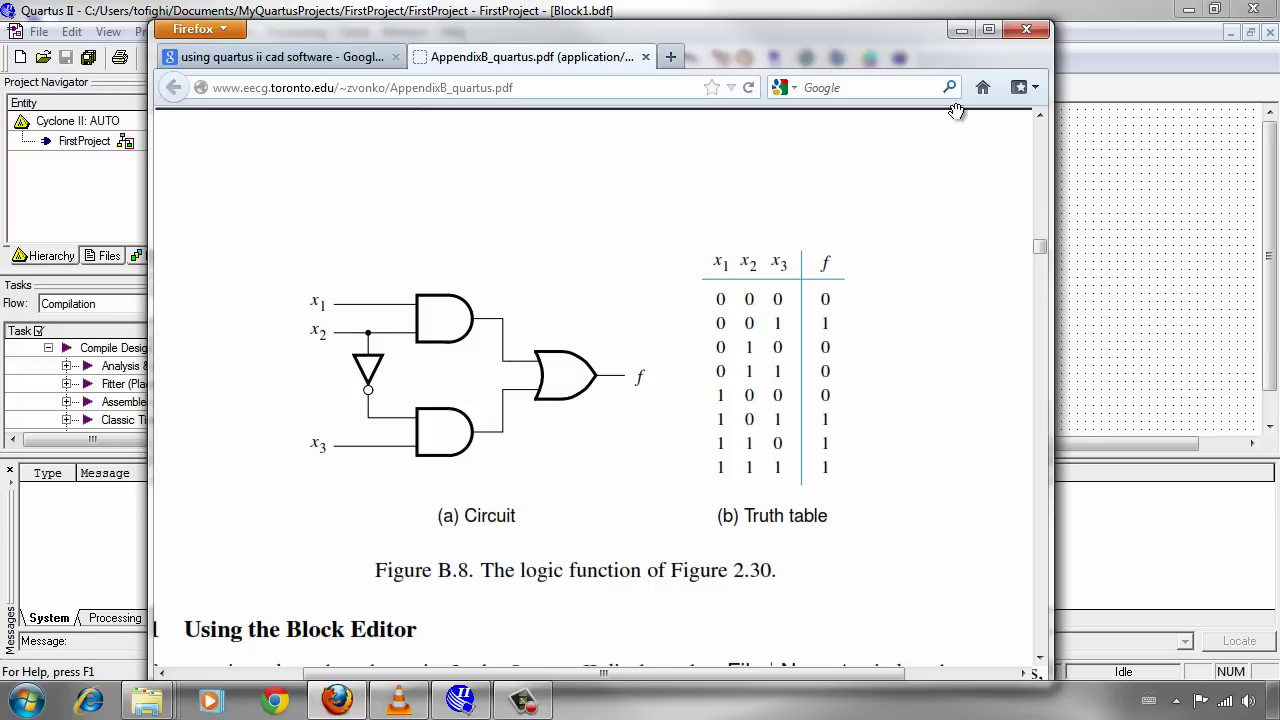
left_click(960, 31)
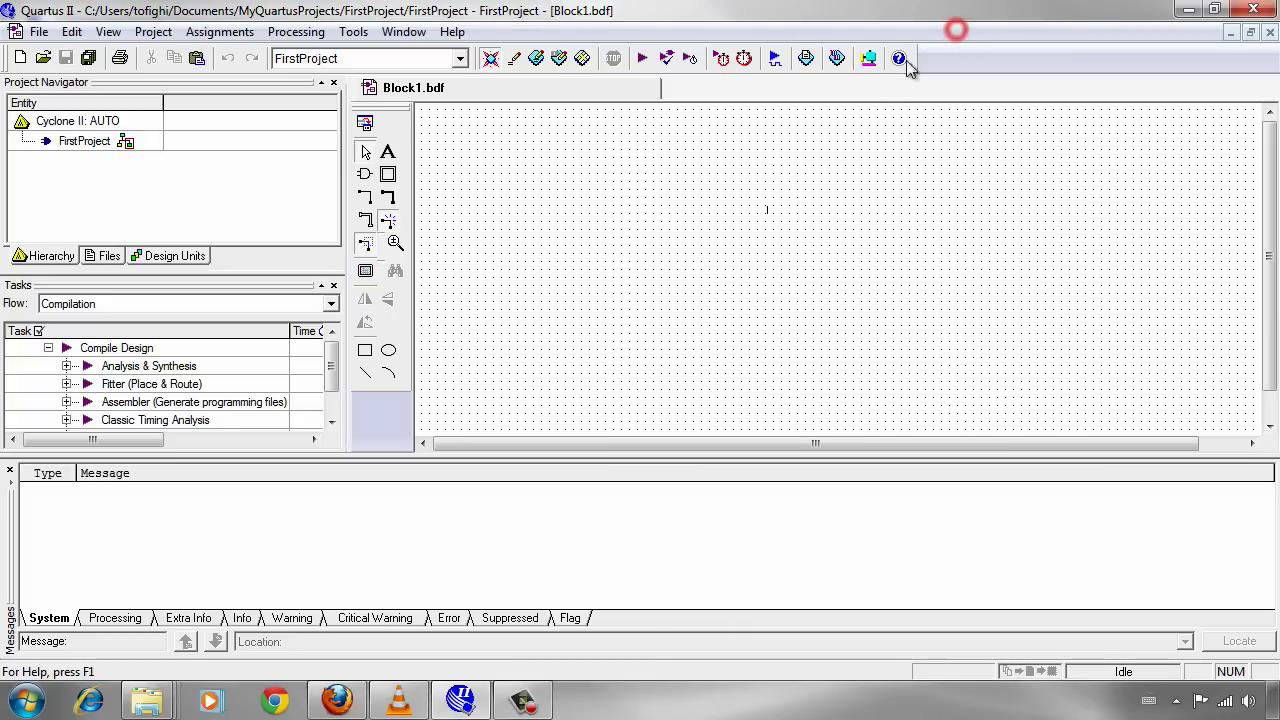
- In the Symbol dialog, expand primitives > logic, preview several gates, and select and2
left_click(365, 178)
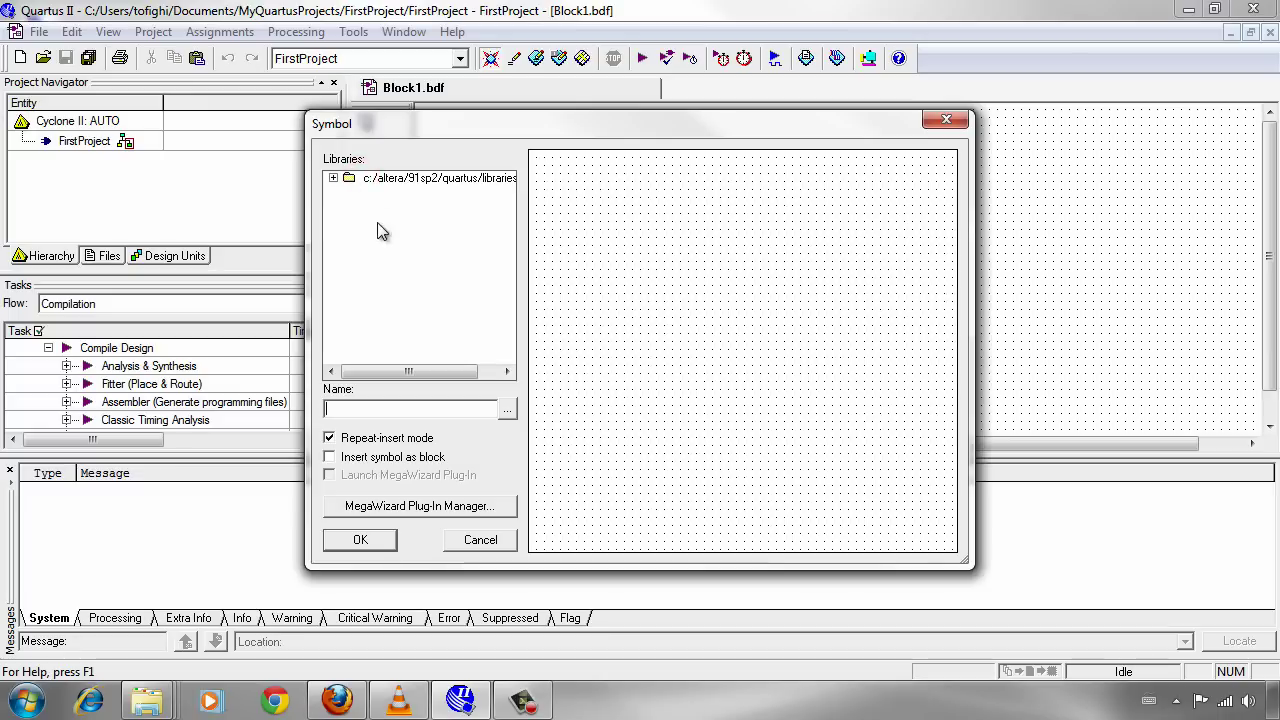
left_click(333, 178)
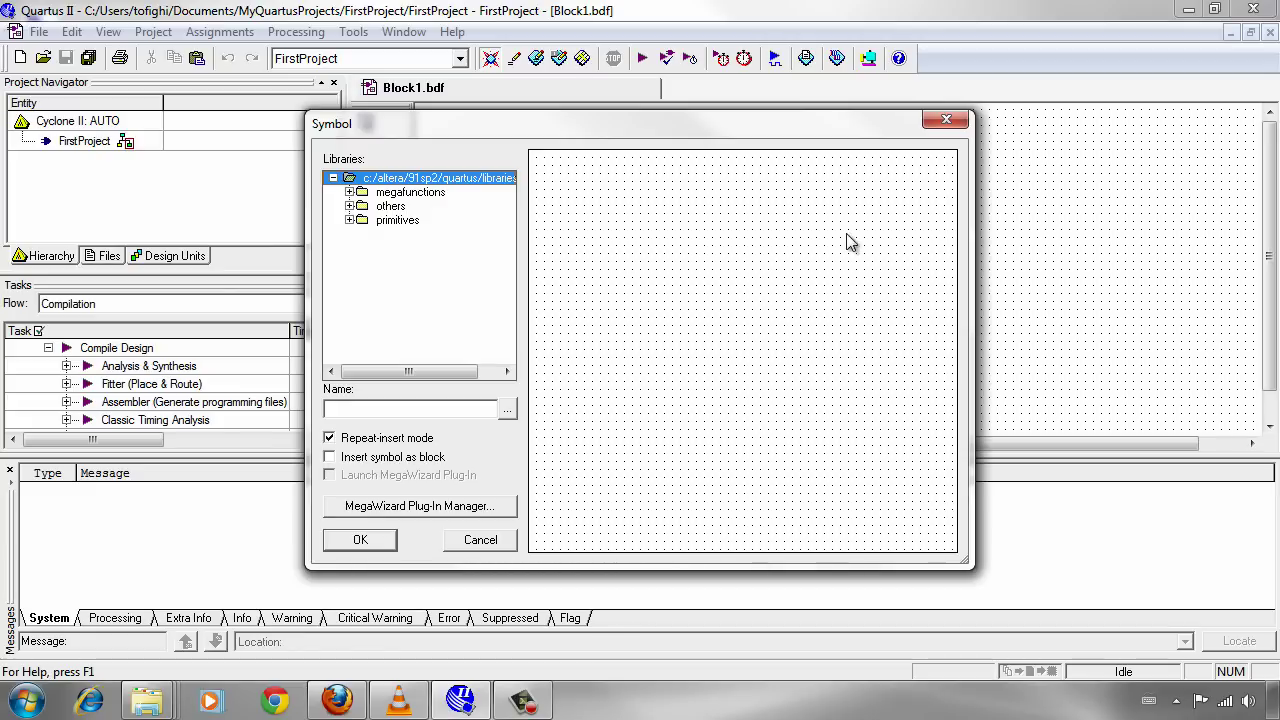
left_click(348, 221)
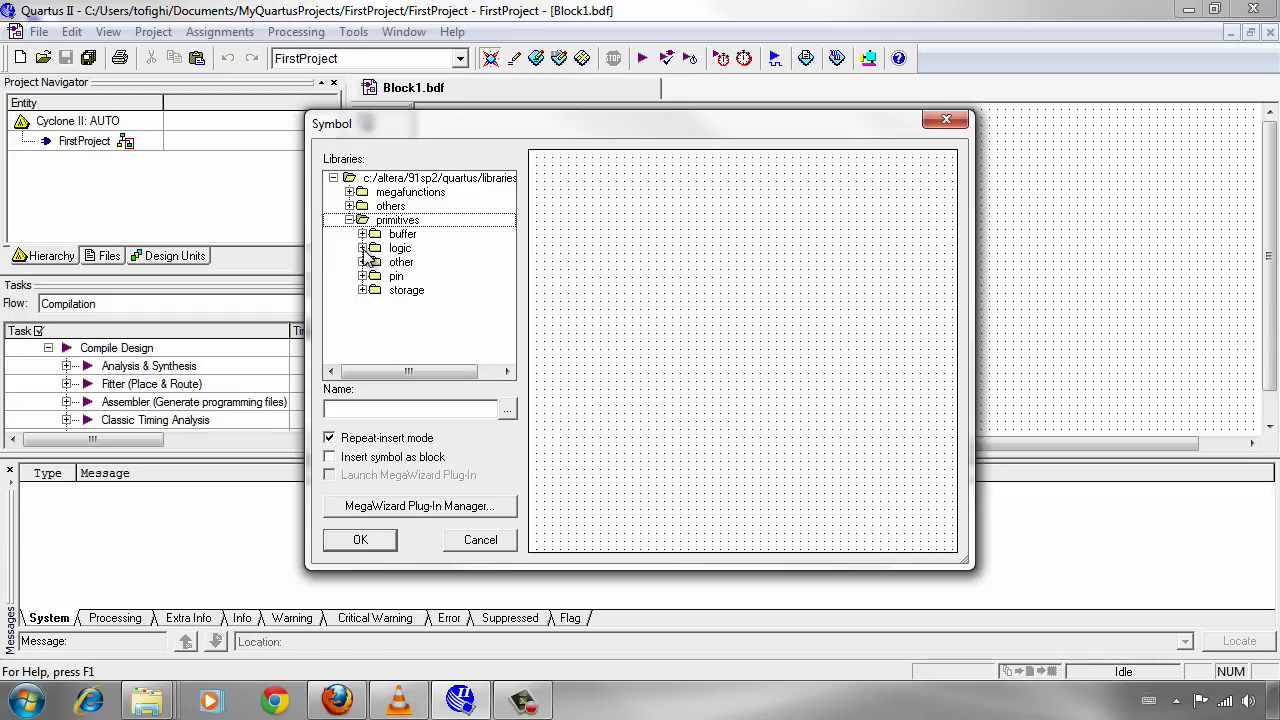
left_click(363, 248)
left_click(412, 277)
left_click(413, 290)
left_click(414, 304)
scroll(418, 345, "down", 2)
left_click(417, 318)
scroll(420, 325, "down", 4)
left_click(420, 332)
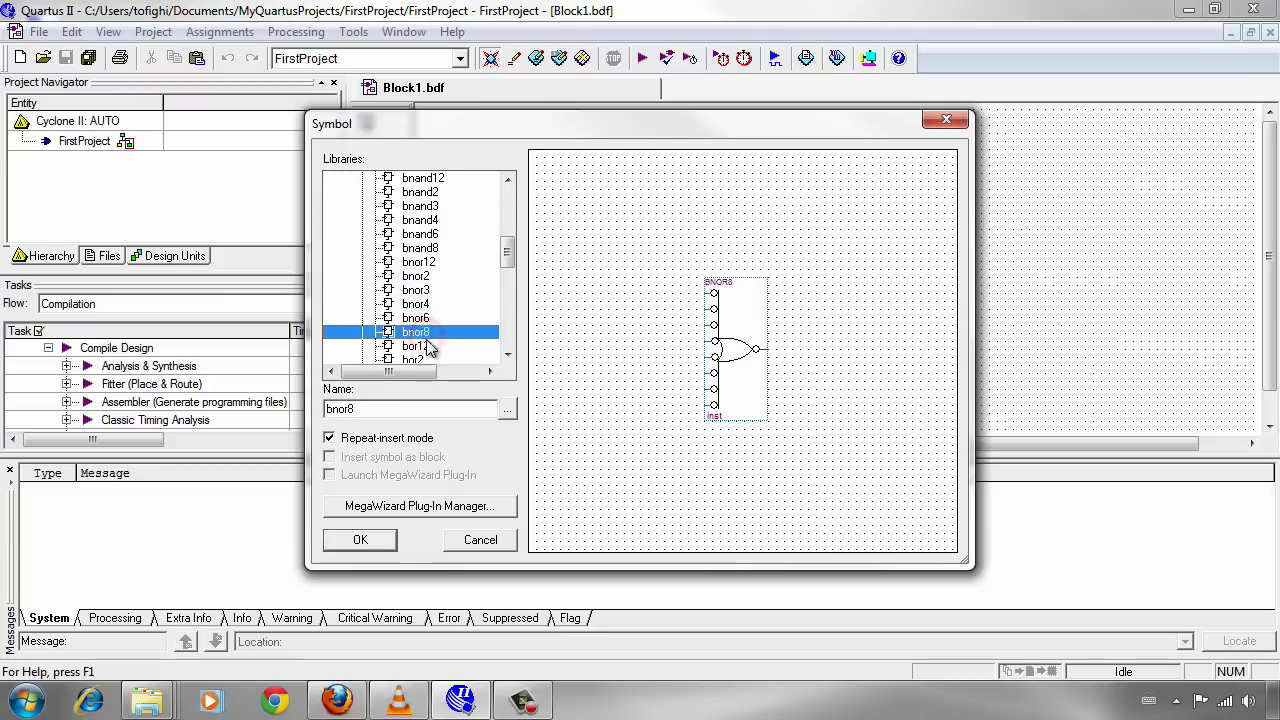
scroll(430, 345, "down", 3)
scroll(432, 345, "up", 2)
scroll(432, 345, "down", 4)
scroll(436, 340, "up", 11)
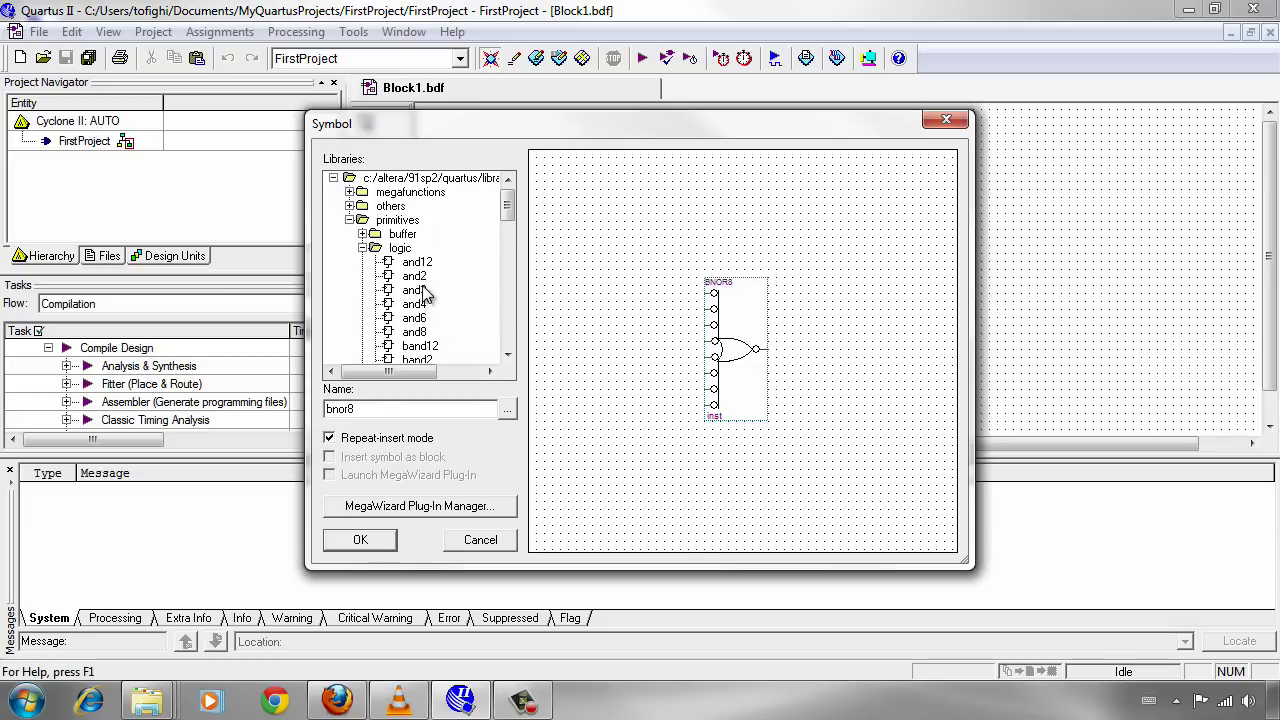
left_click(423, 277)
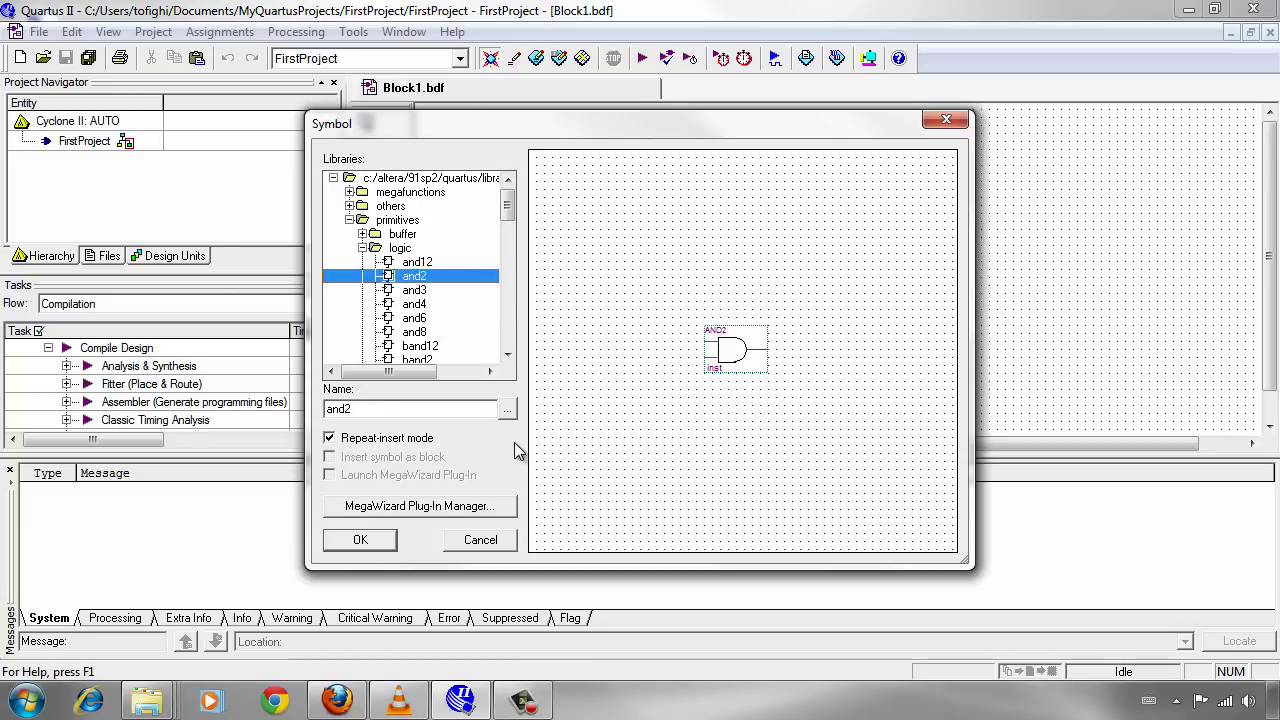
- Check the Figure B.8 circuit in Firefox, then confirm and2 for placement
left_click(337, 700)
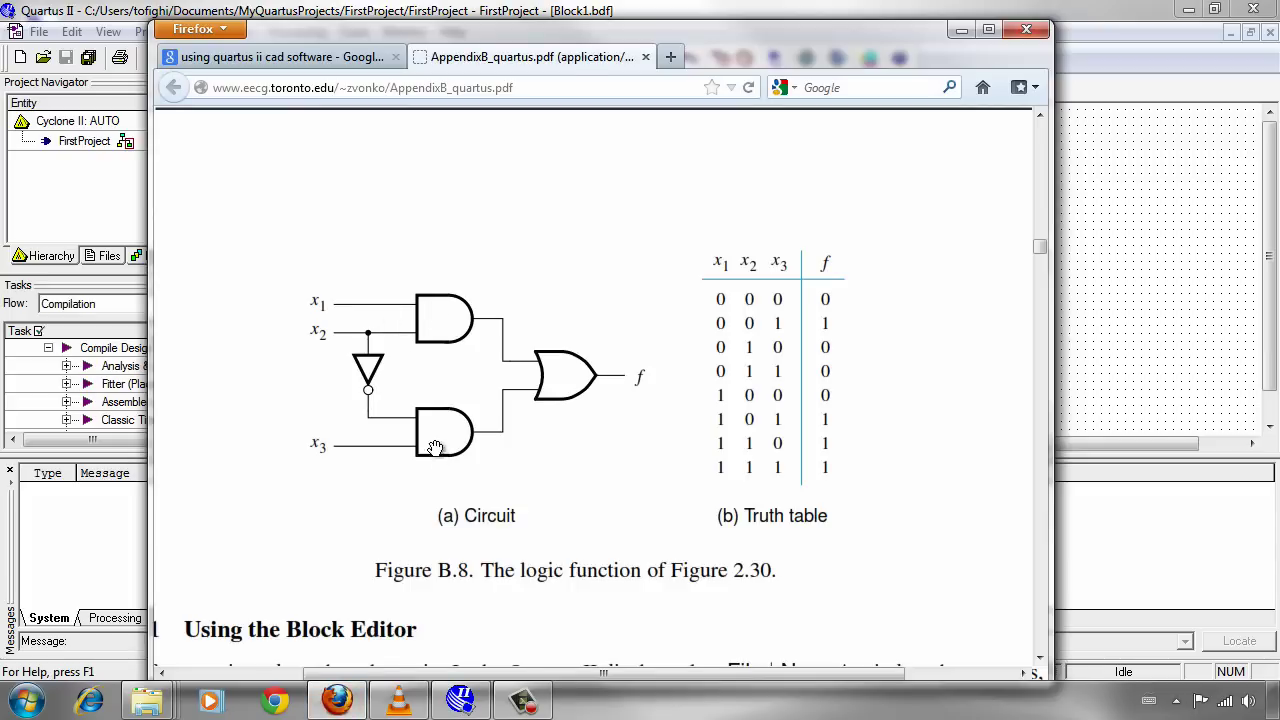
left_click(960, 30)
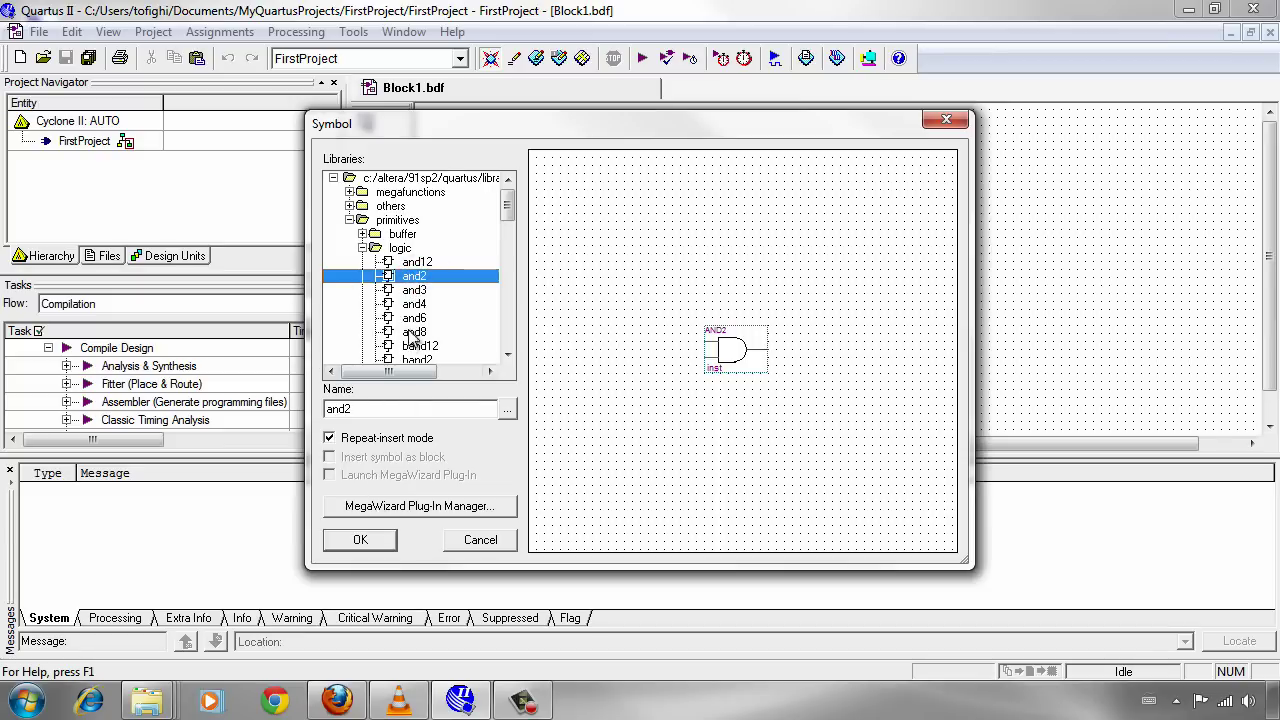
left_click(336, 700)
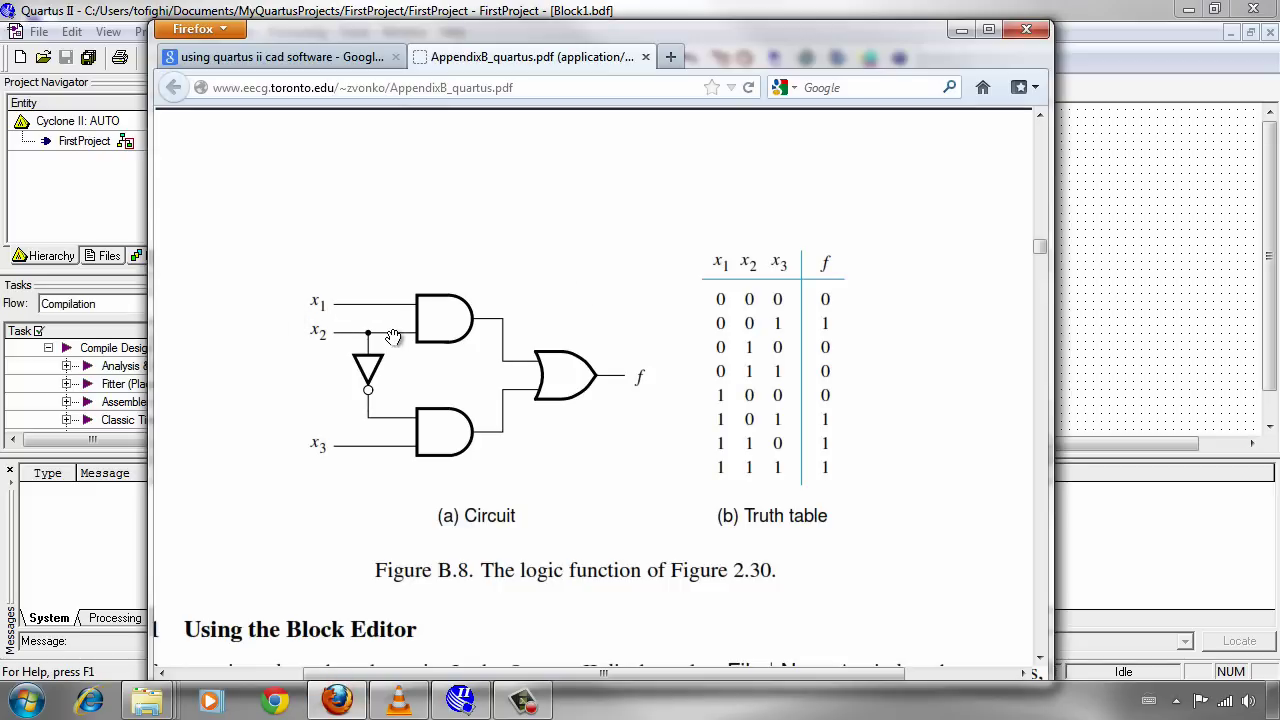
left_click(961, 30)
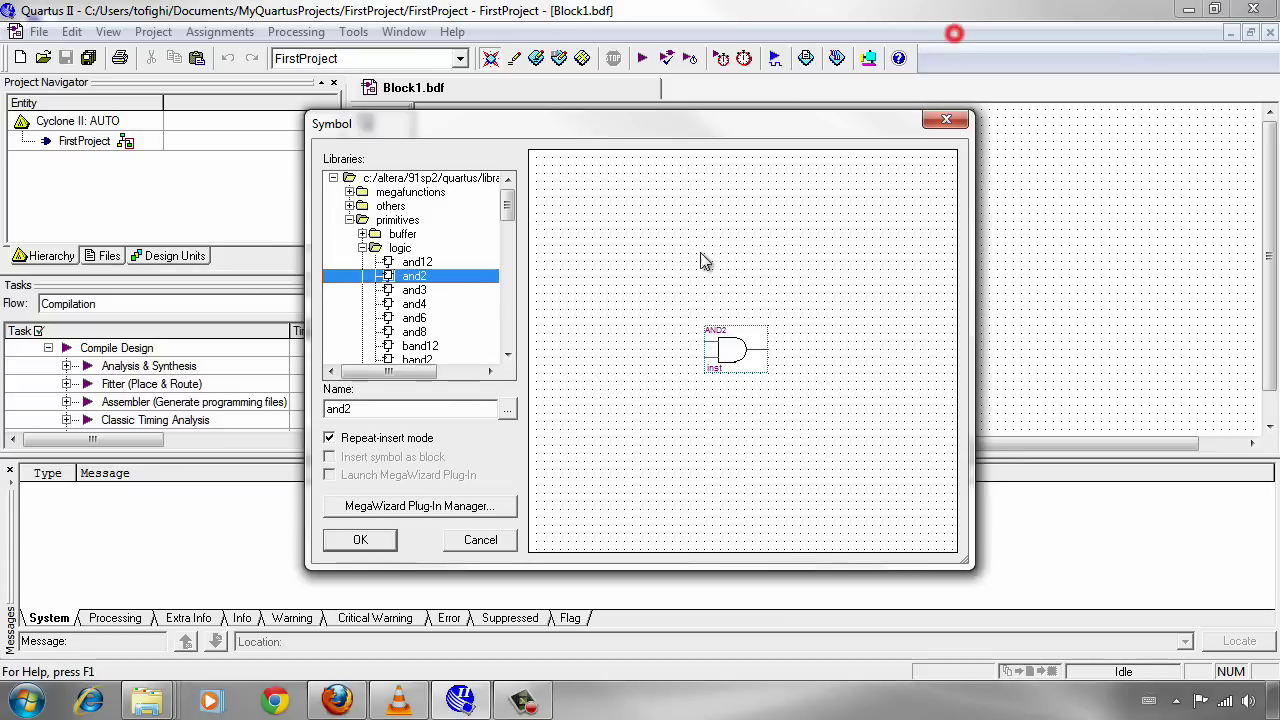
left_click(412, 290)
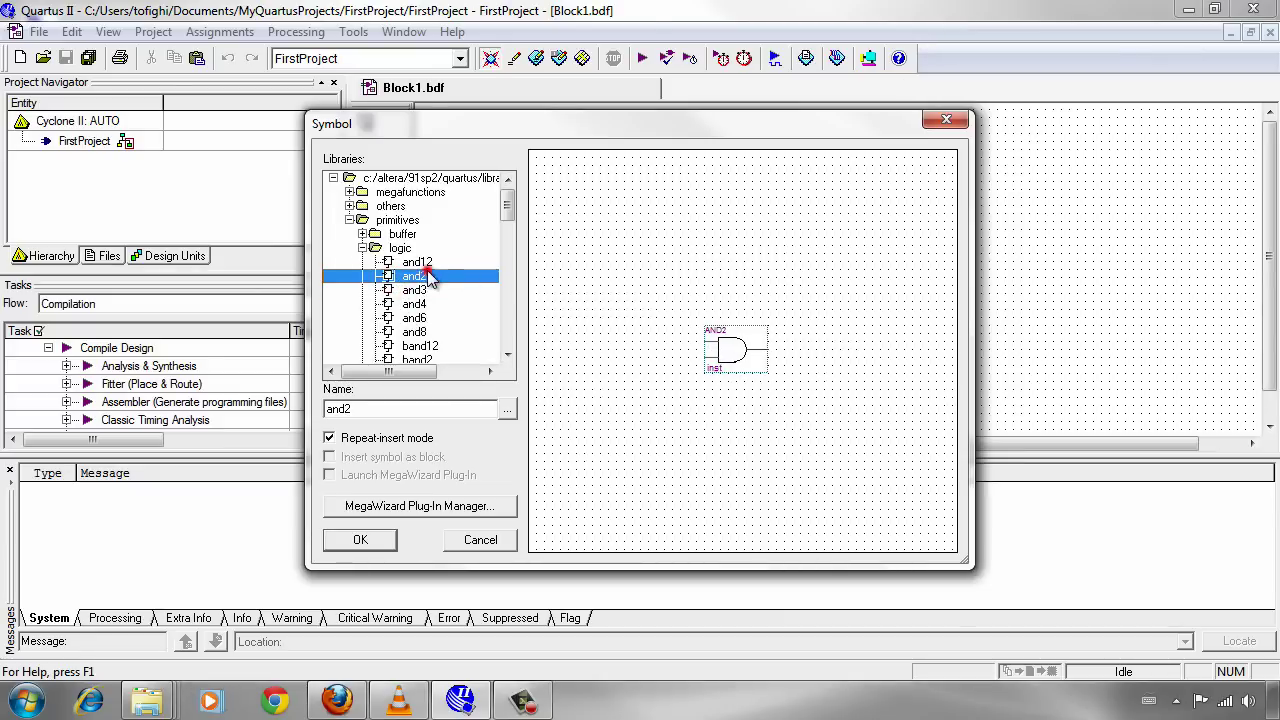
left_click(360, 539)
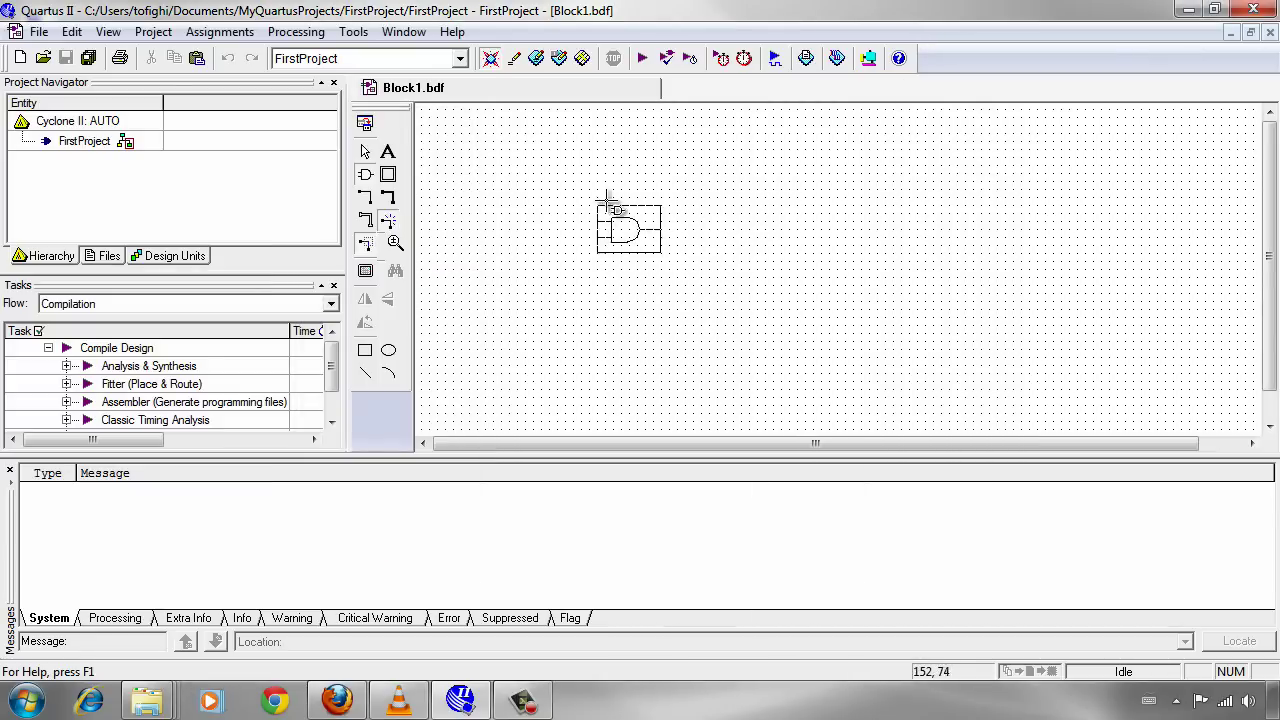
- Place two AND2 gates, aligning the second directly under the first, and compare with Figure B.8
left_click(638, 181)
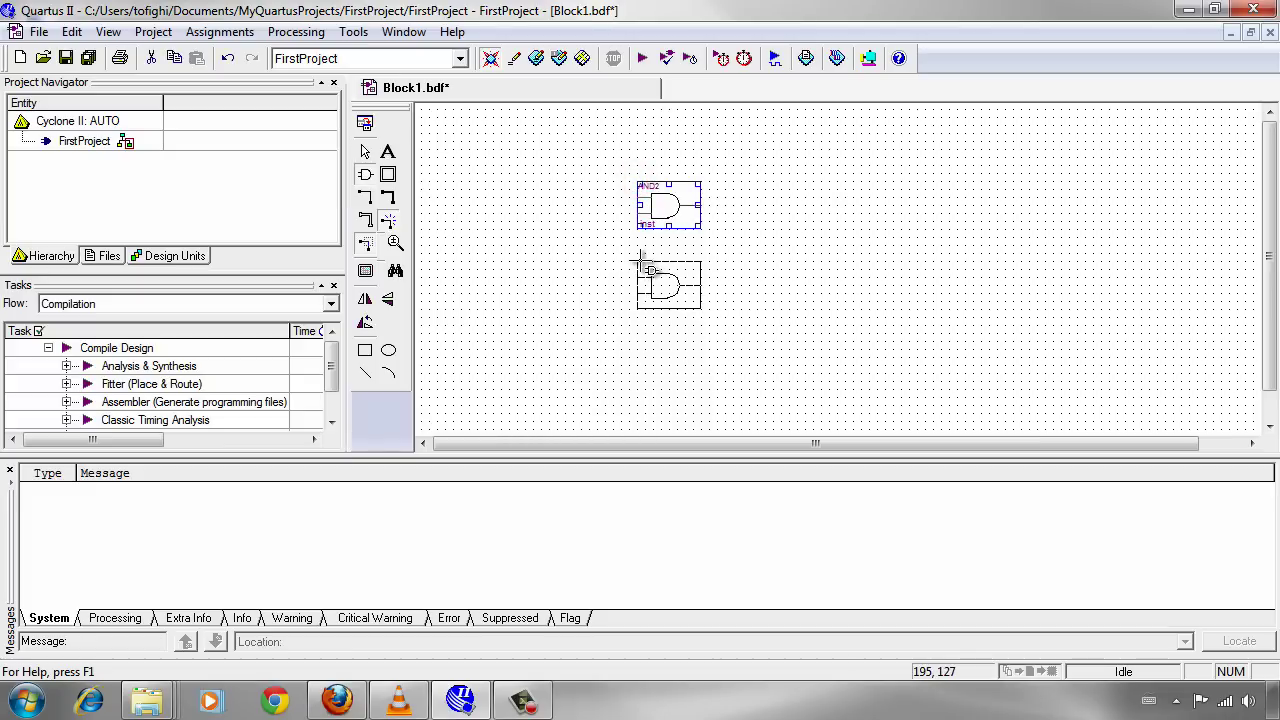
left_click(646, 262)
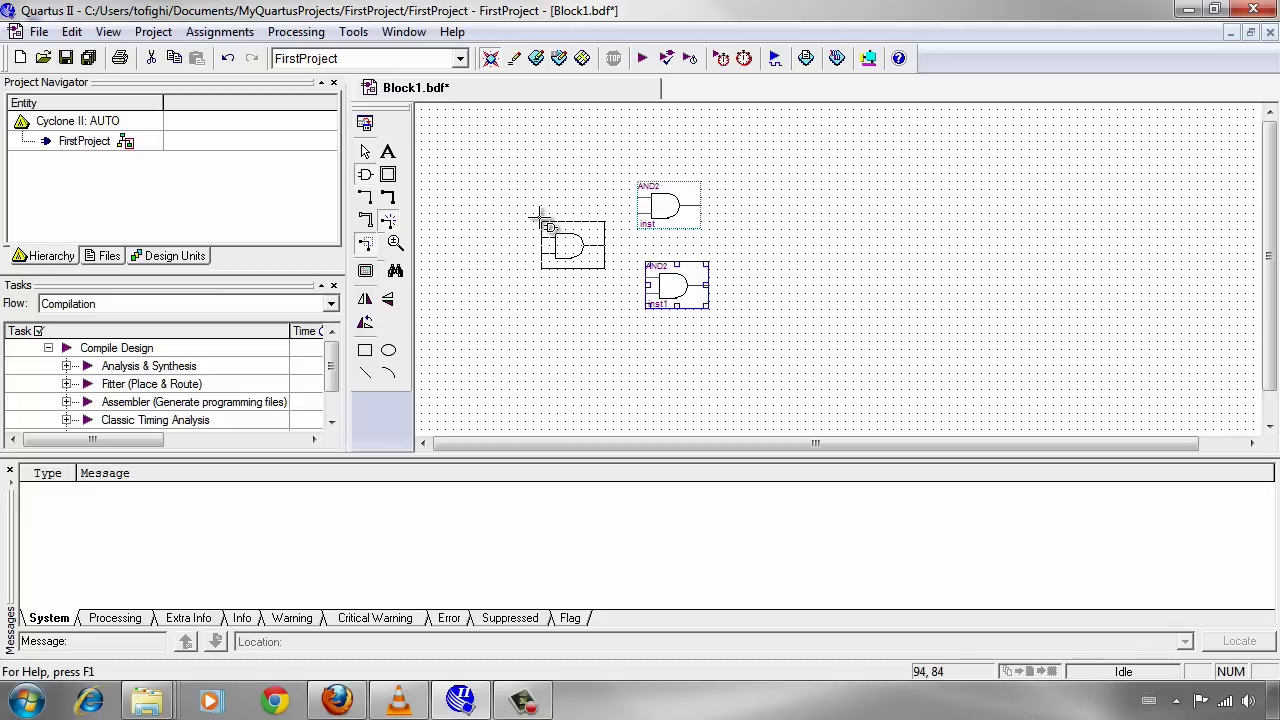
key("Escape")
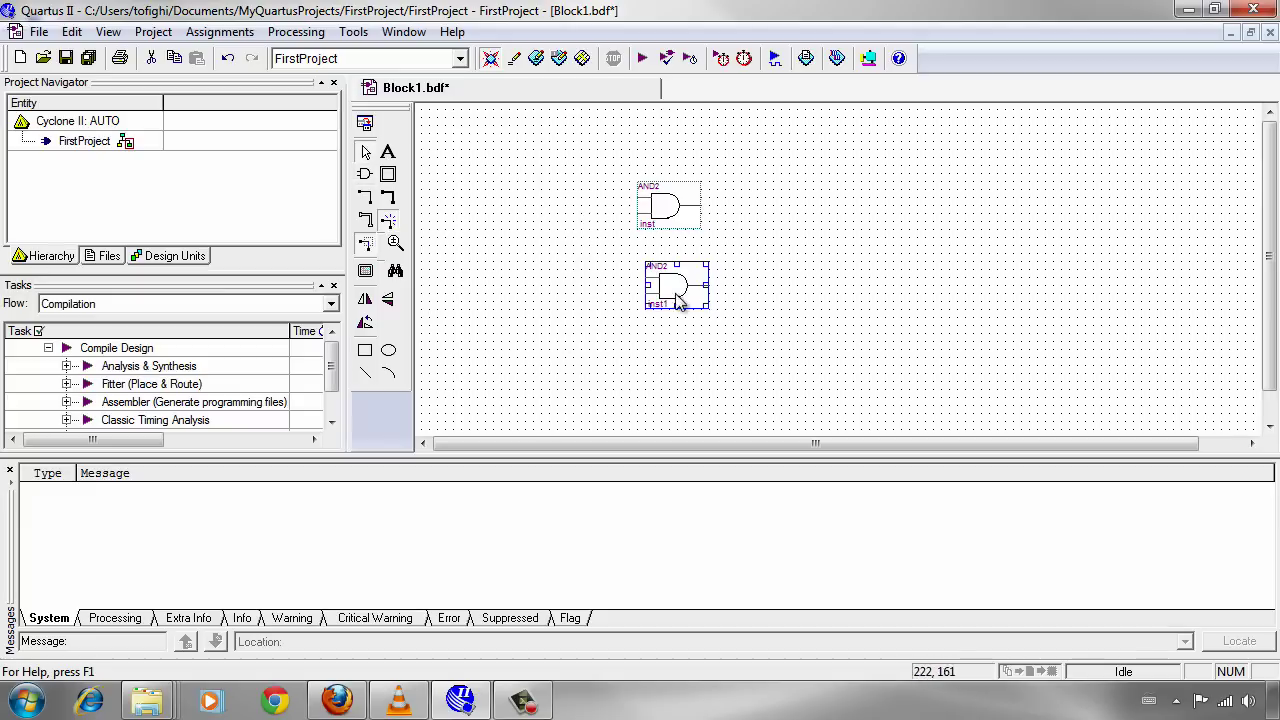
mouse_move(677, 300)
left_mouse_down()
mouse_move(663, 304)
mouse_move(688, 290)
left_mouse_up()
left_click(713, 321)
left_click(679, 290)
left_click(691, 357)
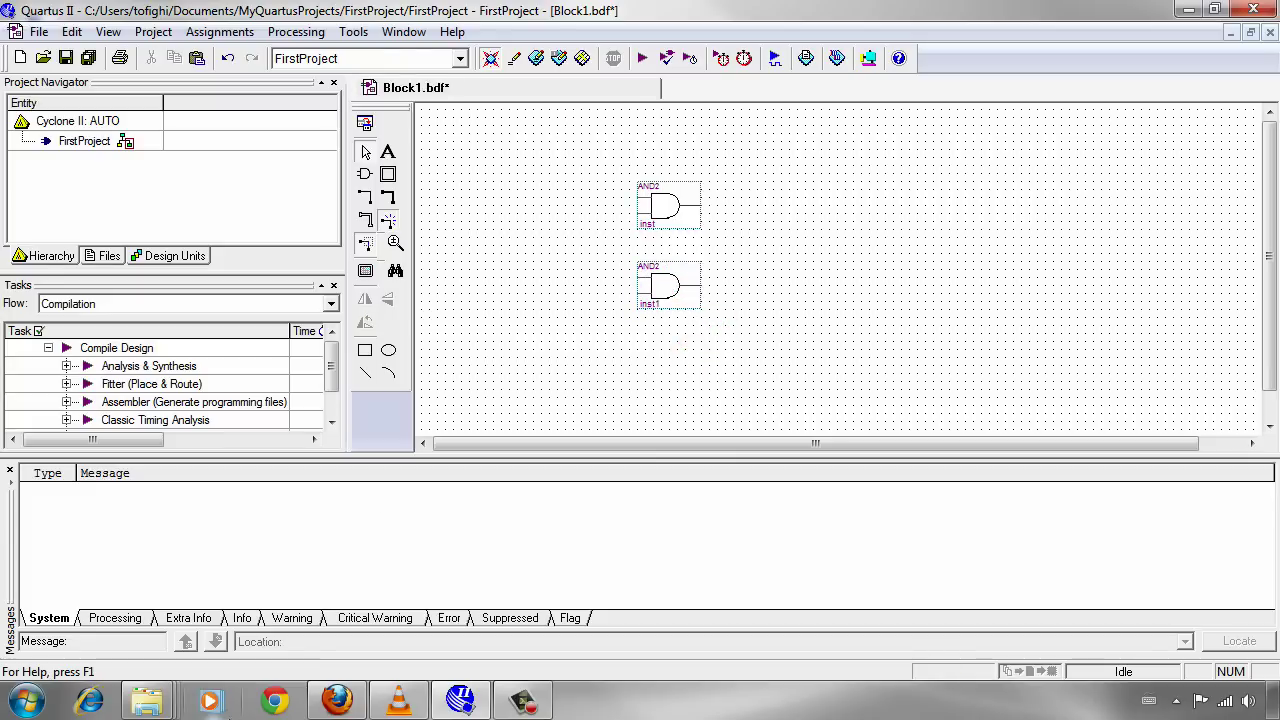
left_click(336, 700)
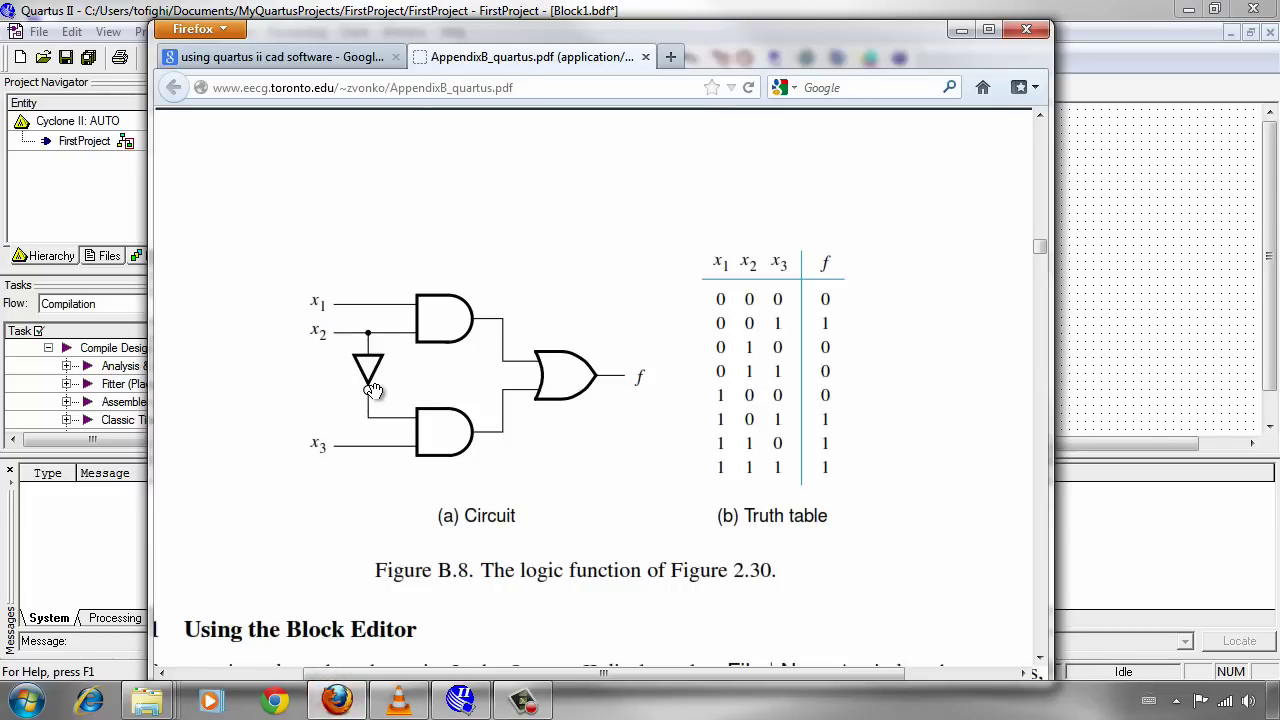
left_click(333, 703)
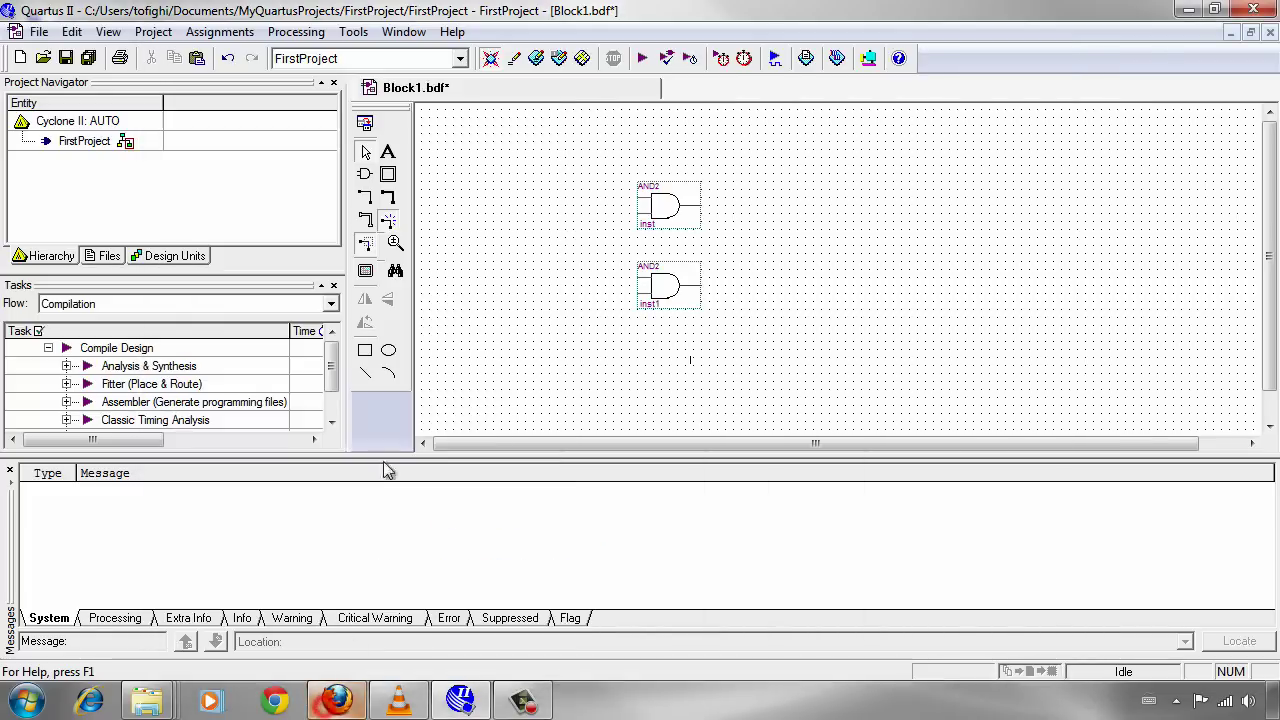
- Choose the not primitive and place the inverter left of and between the AND2 gates
left_click(365, 175)
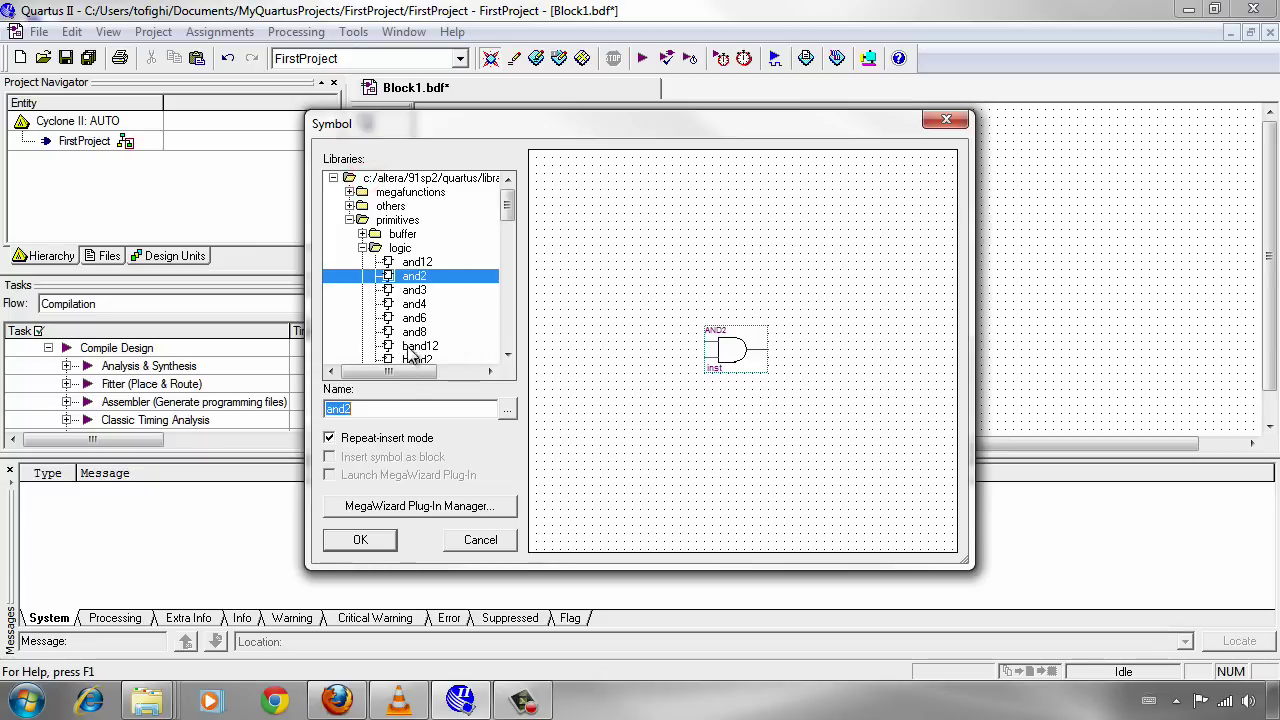
double_click(364, 412)
type("not")
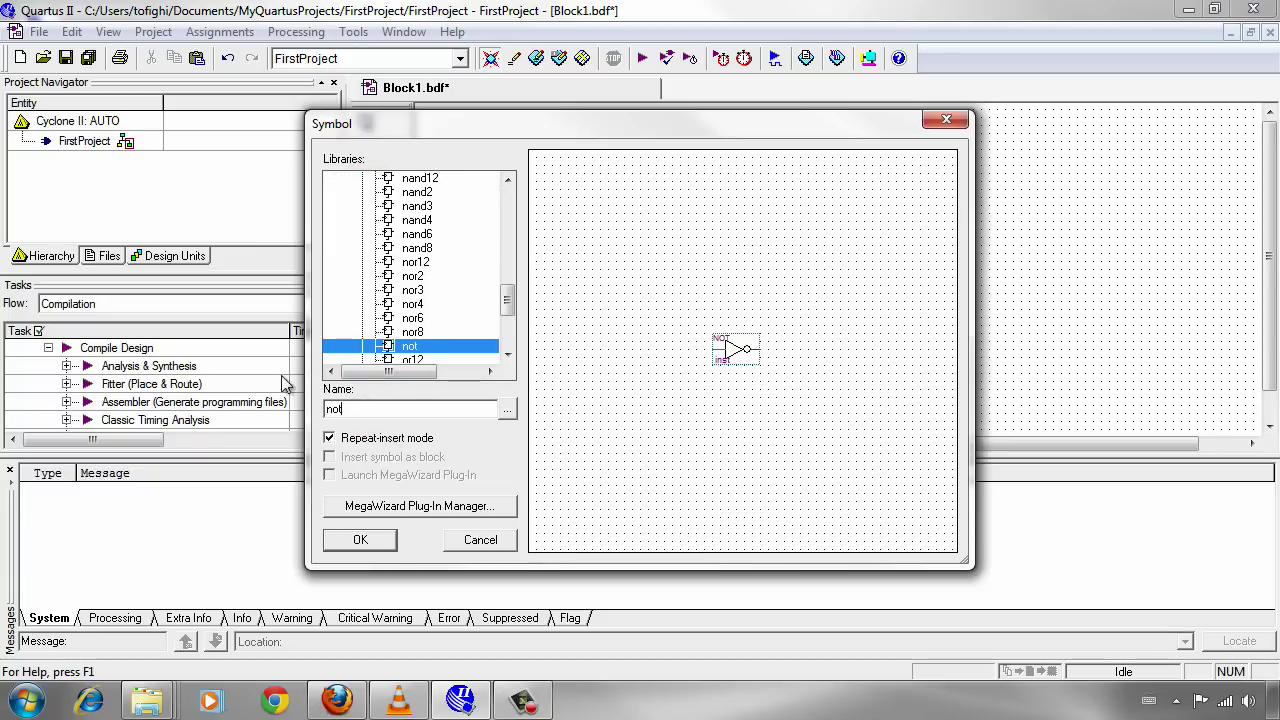
left_click(404, 348)
mouse_move(507, 300)
left_mouse_down()
mouse_move(509, 285)
mouse_move(518, 318)
mouse_move(512, 255)
mouse_move(509, 318)
left_mouse_up()
left_click(413, 302)
left_click(412, 290)
left_click(412, 276)
left_click(413, 290)
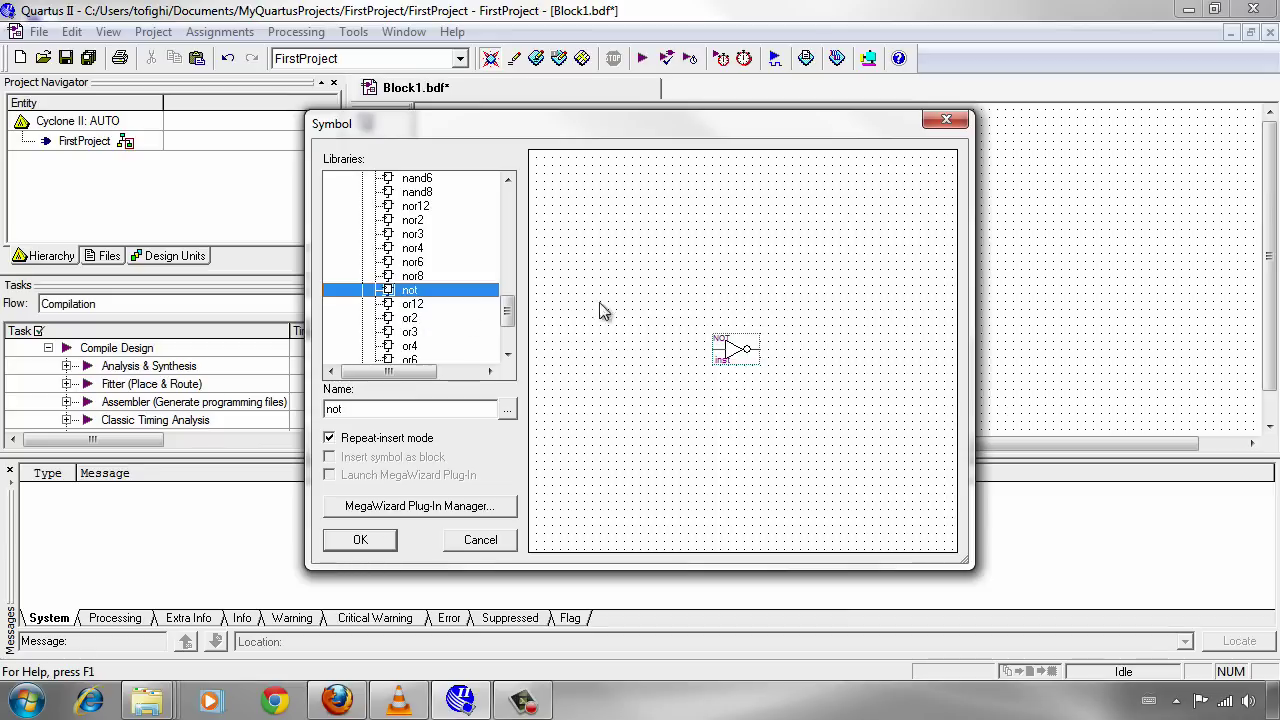
left_click(360, 540)
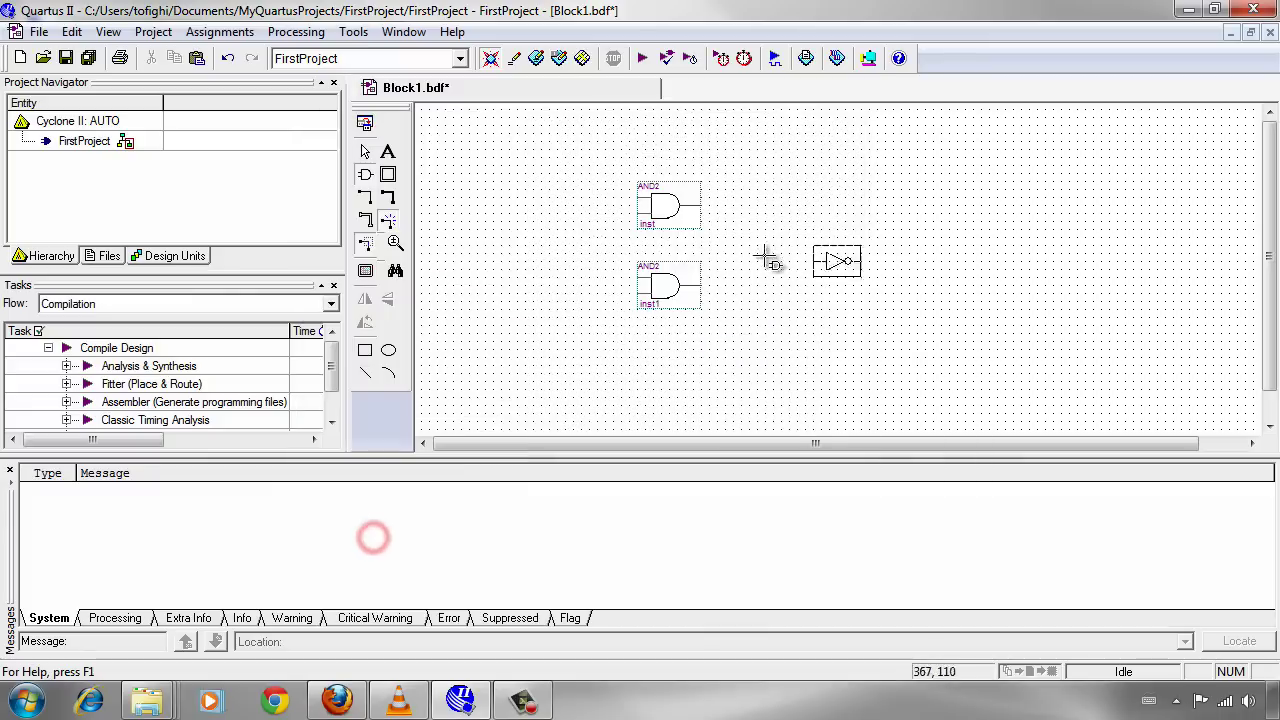
left_click(565, 234)
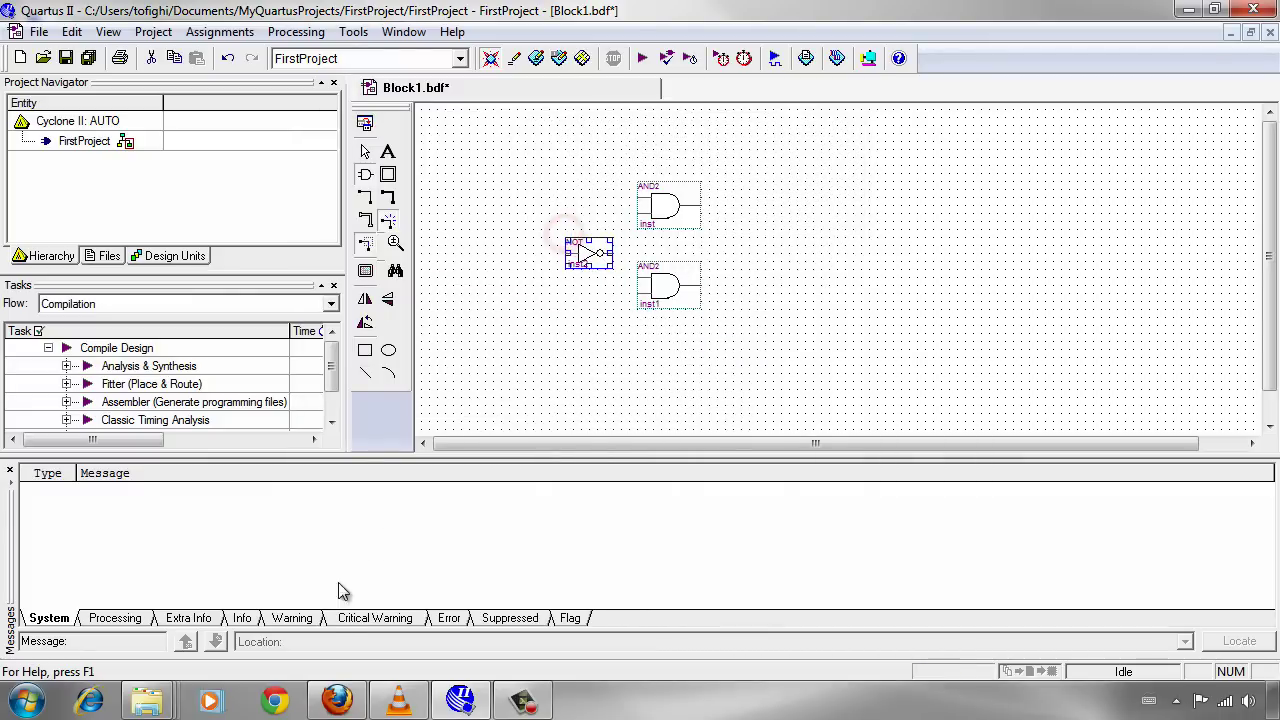
left_click(336, 700)
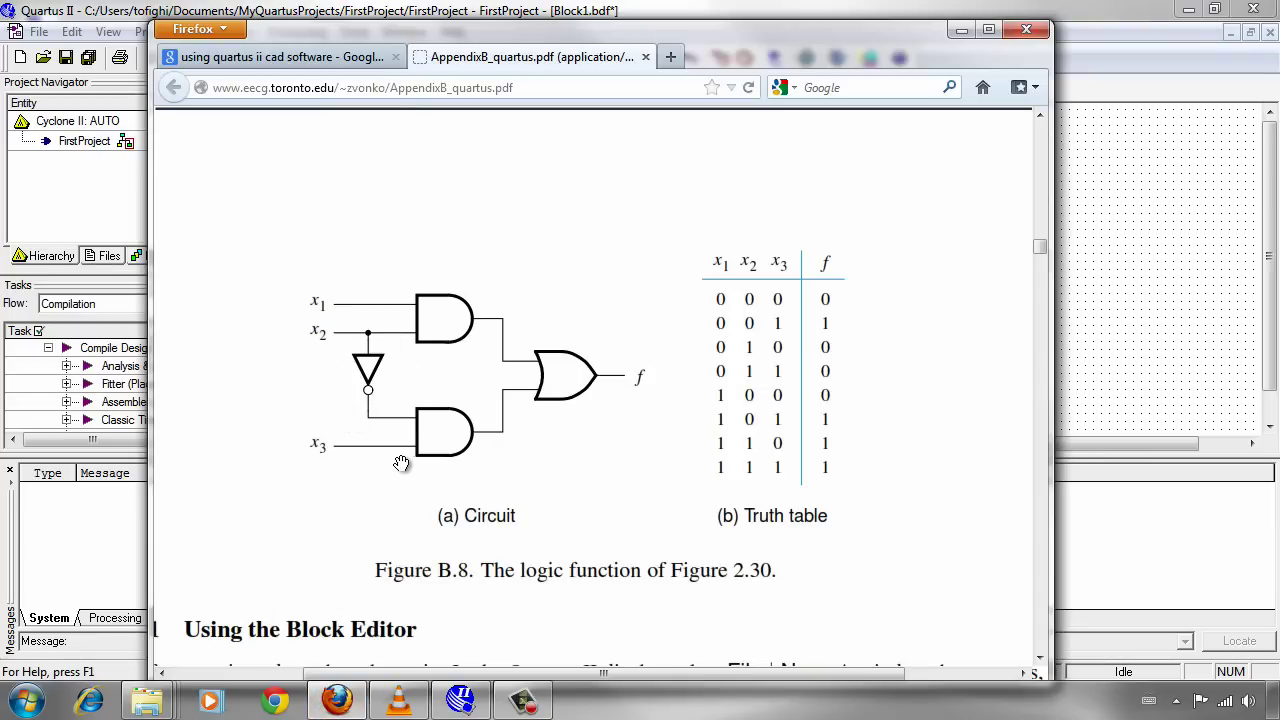
- Back on the schematic, move the NOT gate up beside the two AND2 gates
left_click(336, 700)
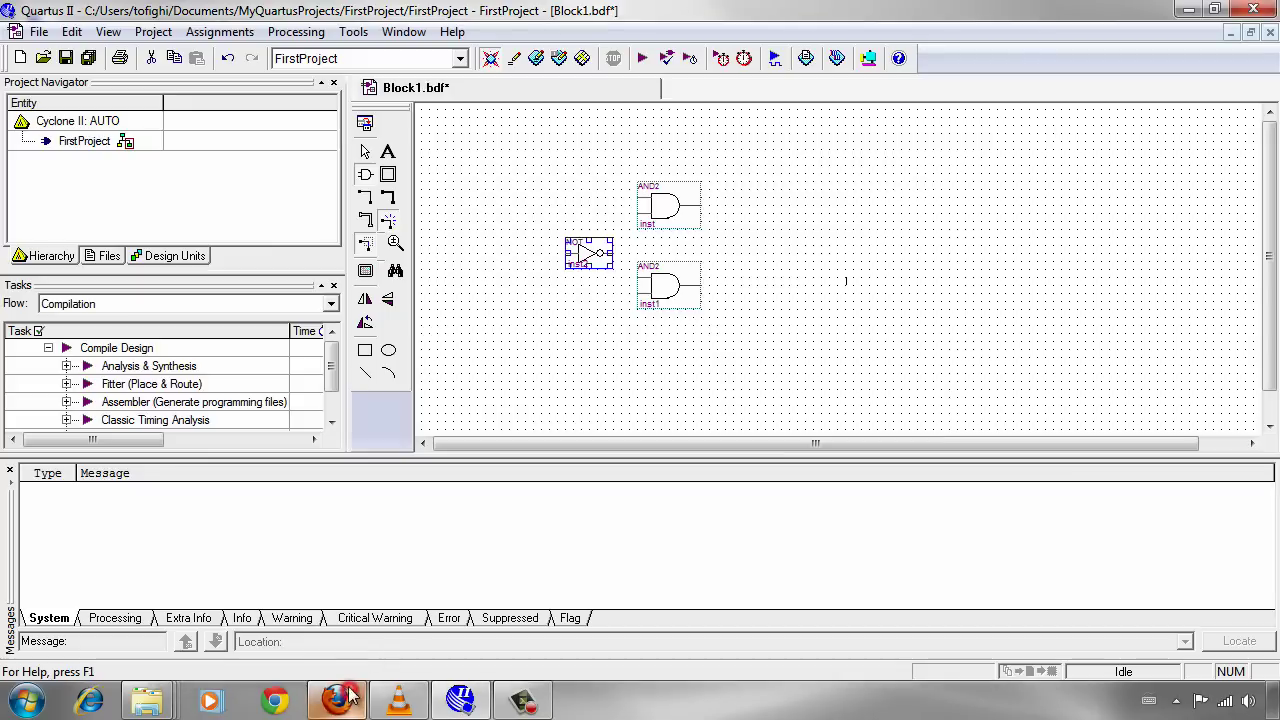
left_click_drag(590, 255, 561, 183)
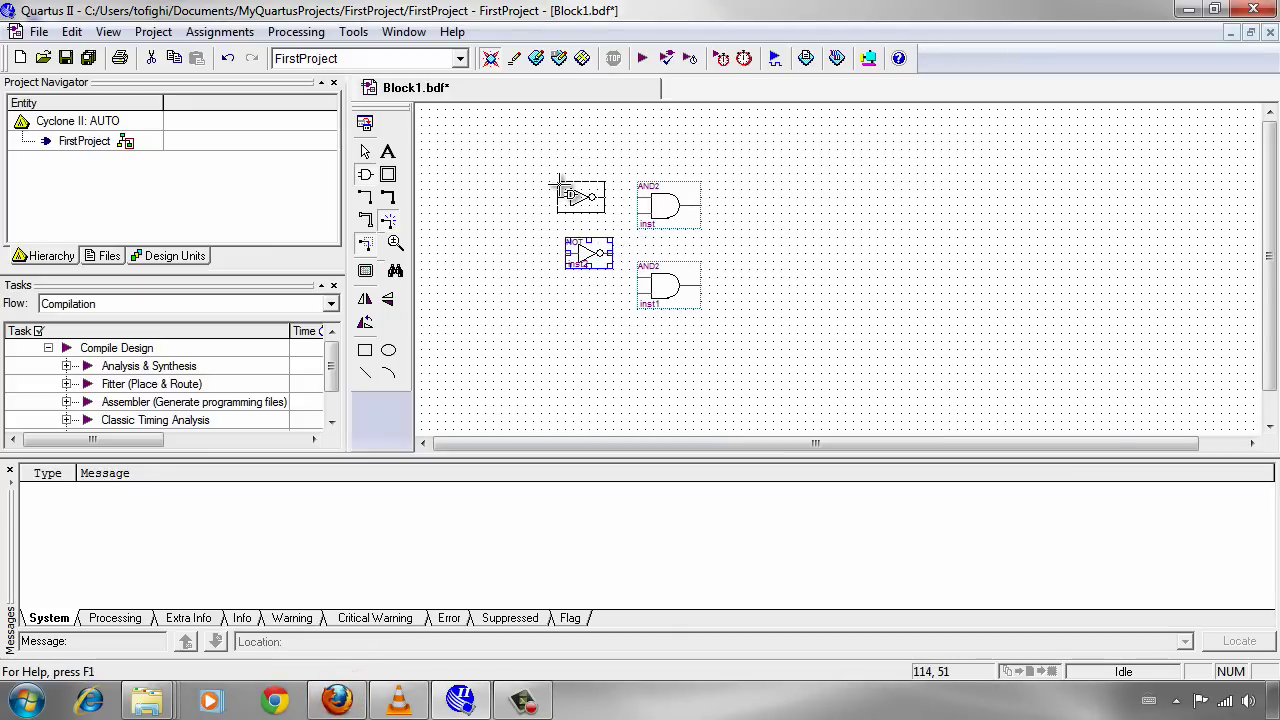
left_click_drag(561, 188, 562, 192)
key("Escape")
- Rotate the NOT gate so it stands vertically, pointing downward
right_click(583, 251)
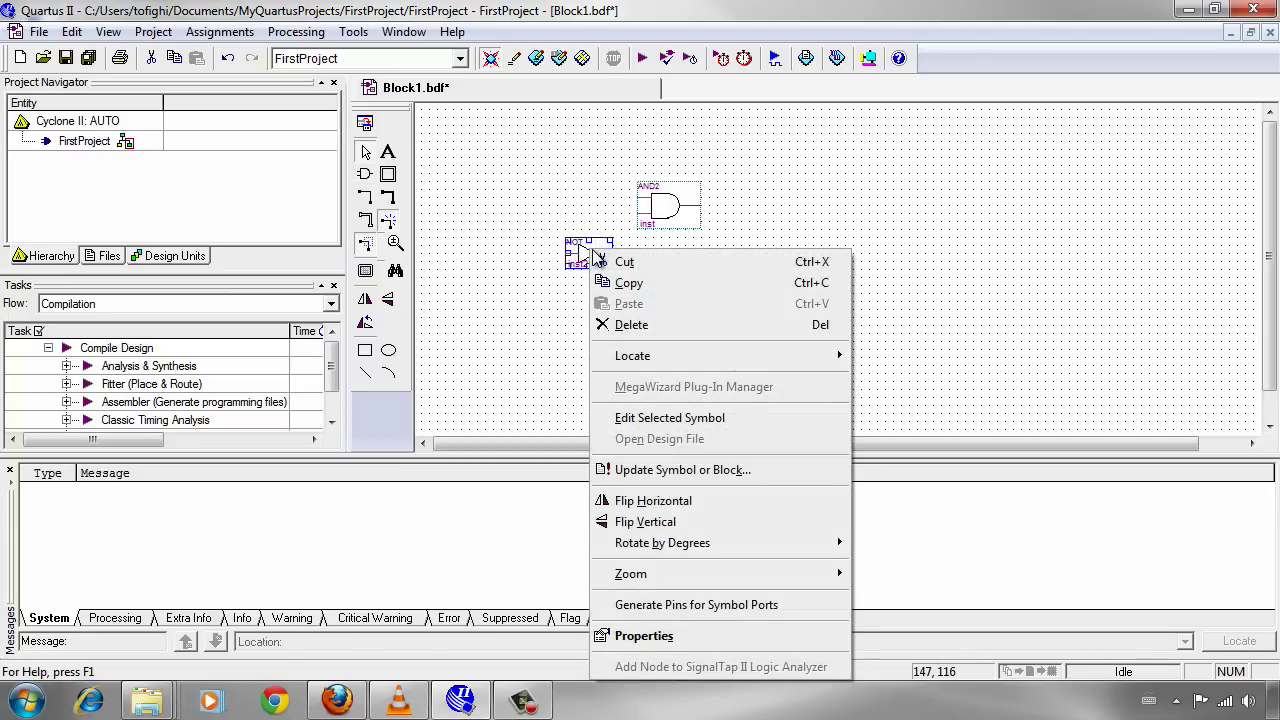
key("Escape")
right_click(583, 251)
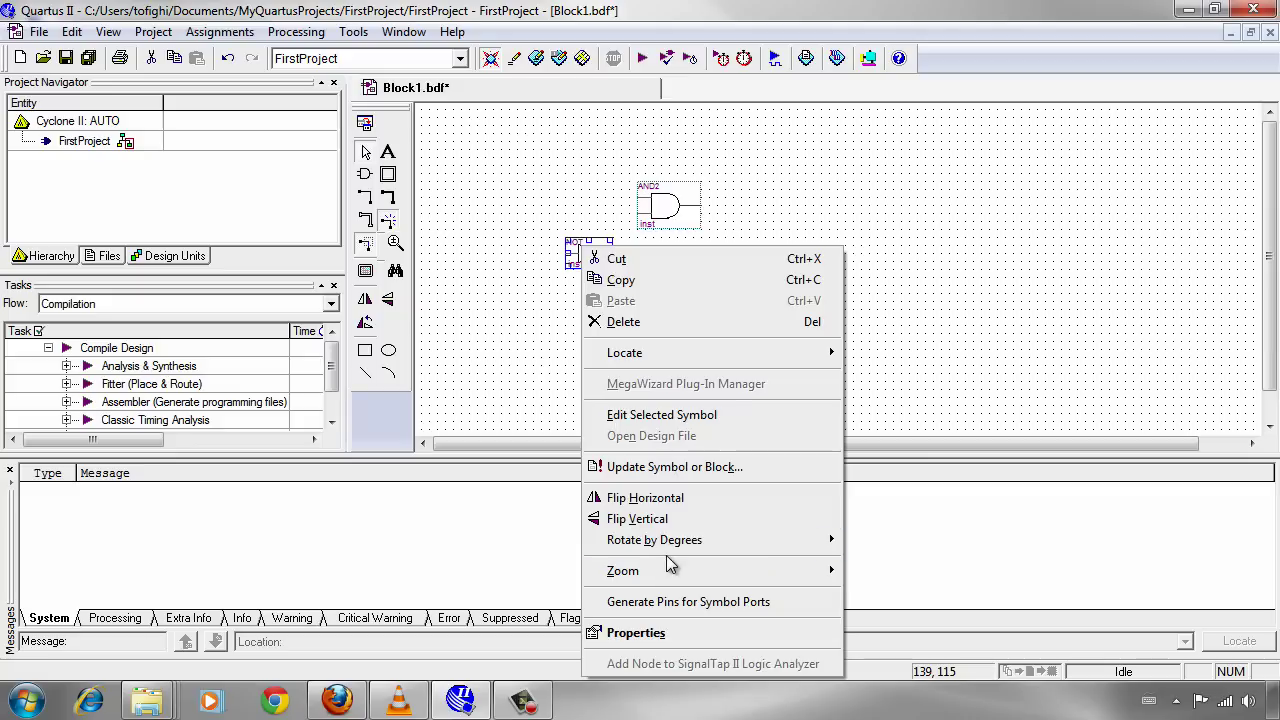
mouse_move(672, 546)
left_click(872, 545)
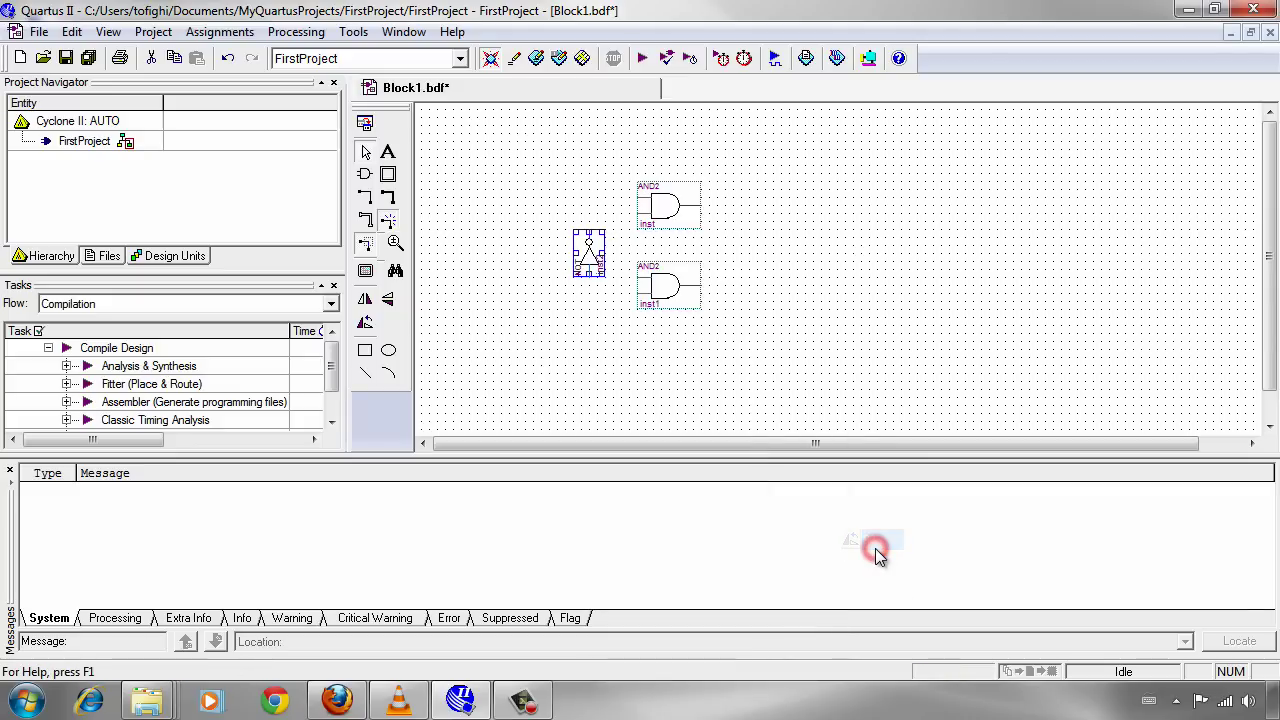
right_click(588, 254)
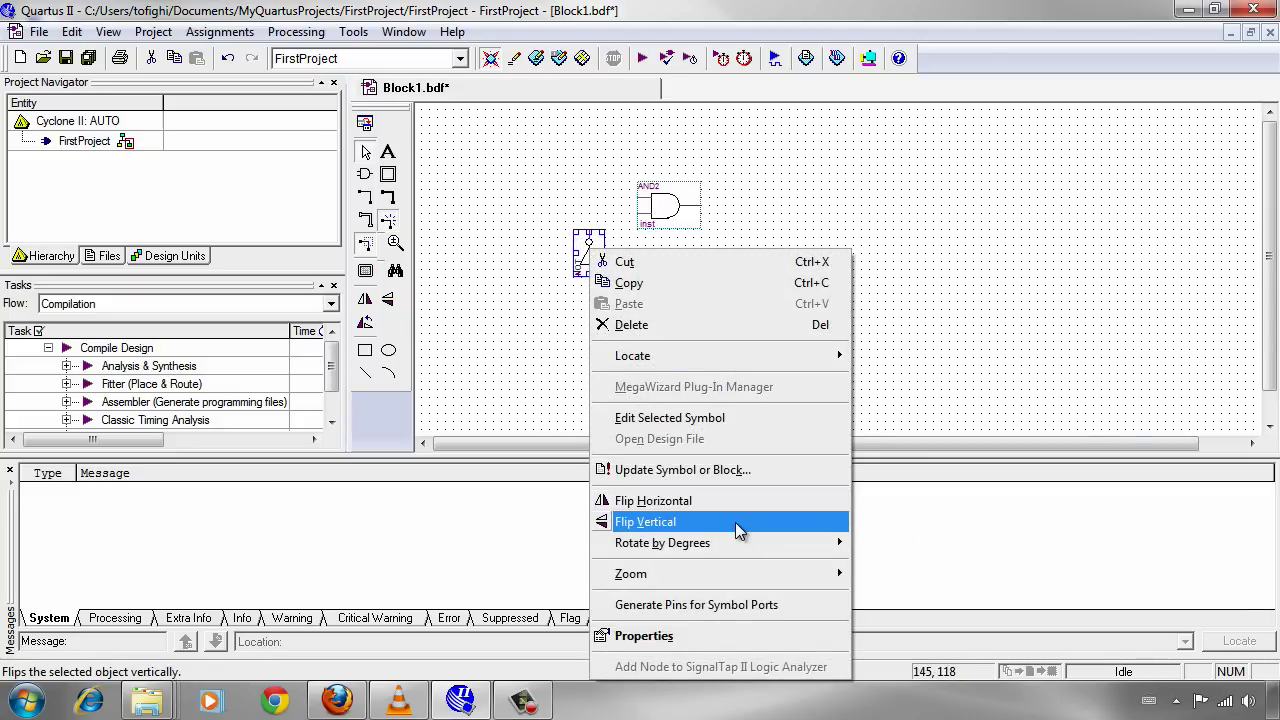
mouse_move(800, 545)
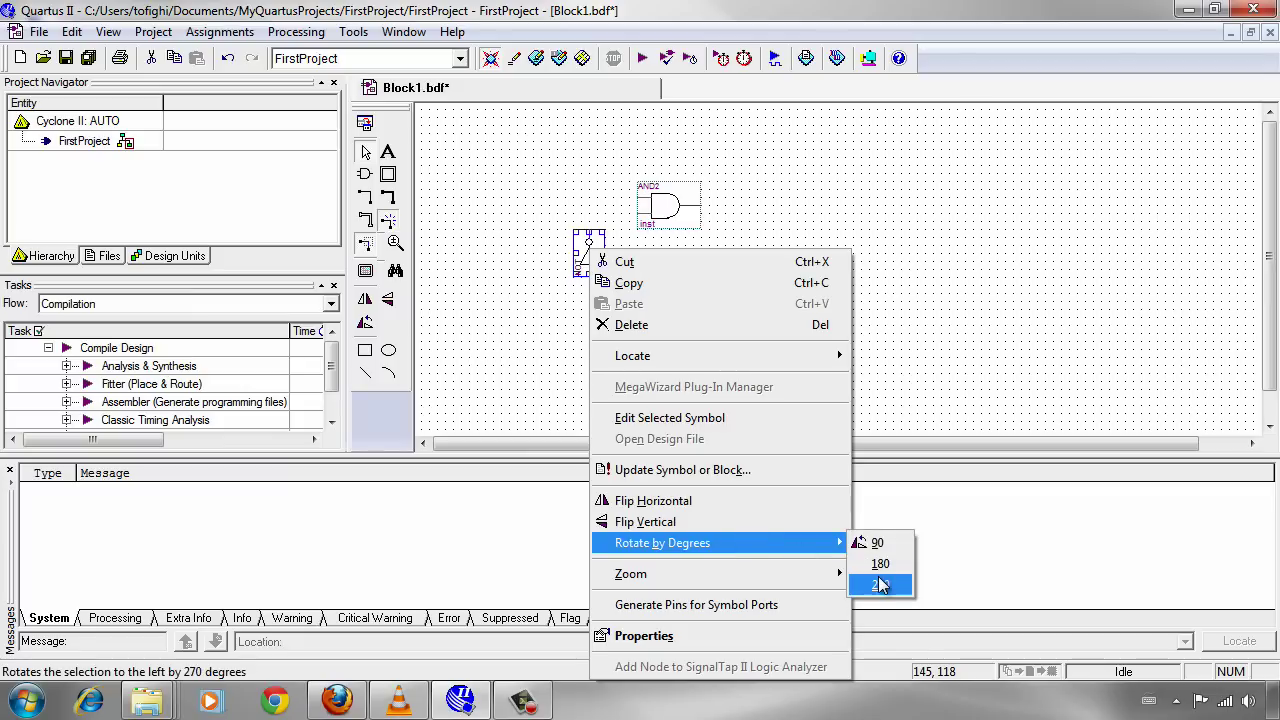
left_click(876, 567)
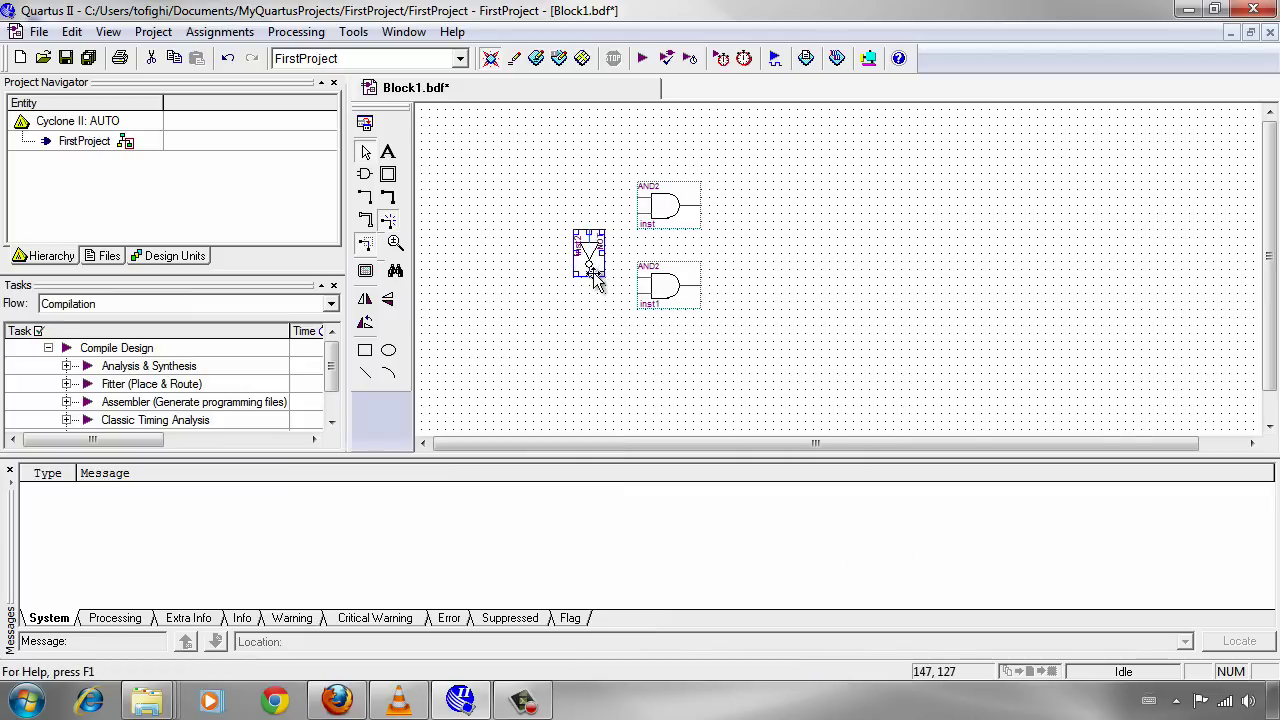
- Nudge the vertical NOT gate slightly to the right into place
left_click(609, 318)
left_click(582, 258)
left_click(546, 299)
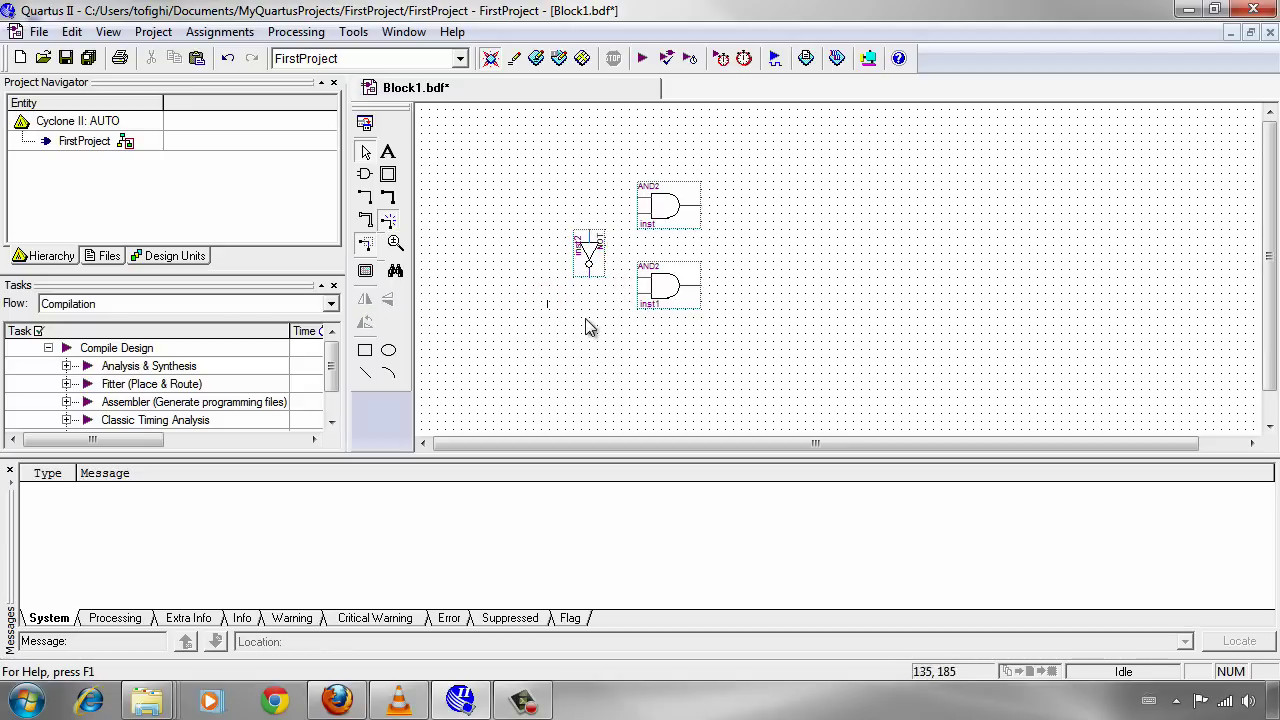
left_click_drag(588, 252, 596, 250)
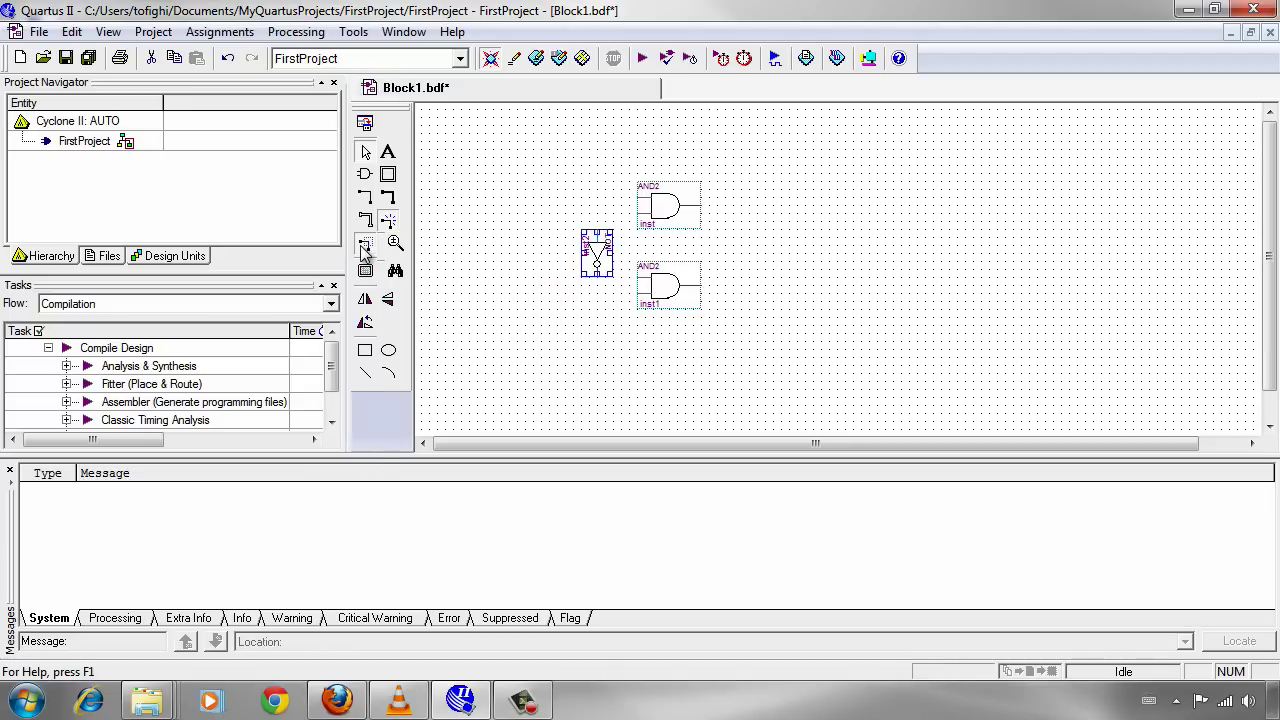
- Insert an or2 gate (inst3) right of the AND2 gates and adjust its position, checking the reference diagram
left_click(364, 178)
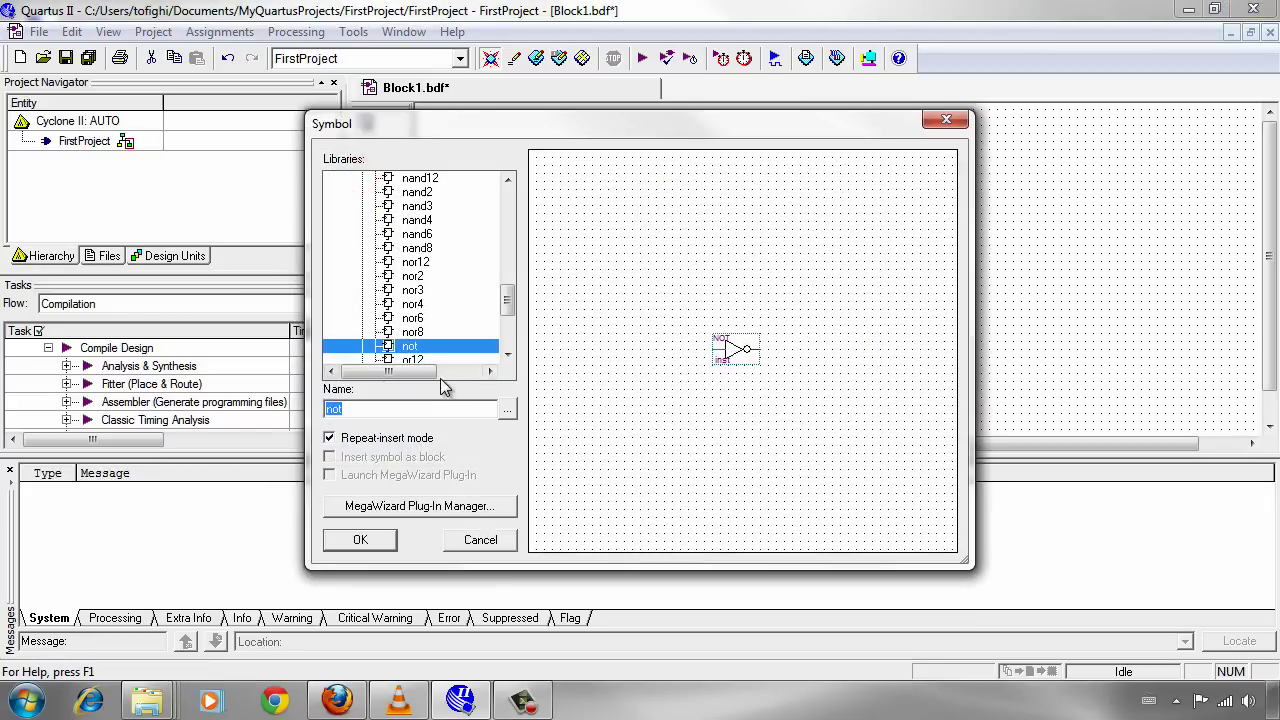
type("or")
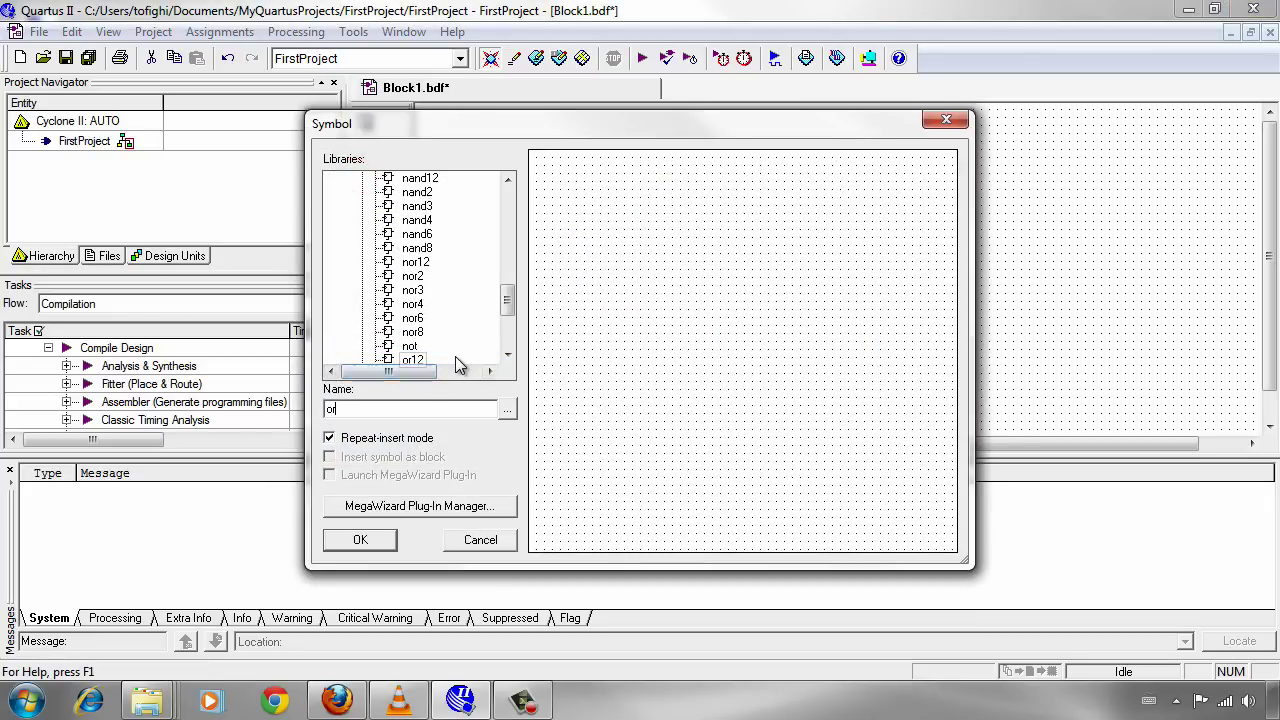
type("2")
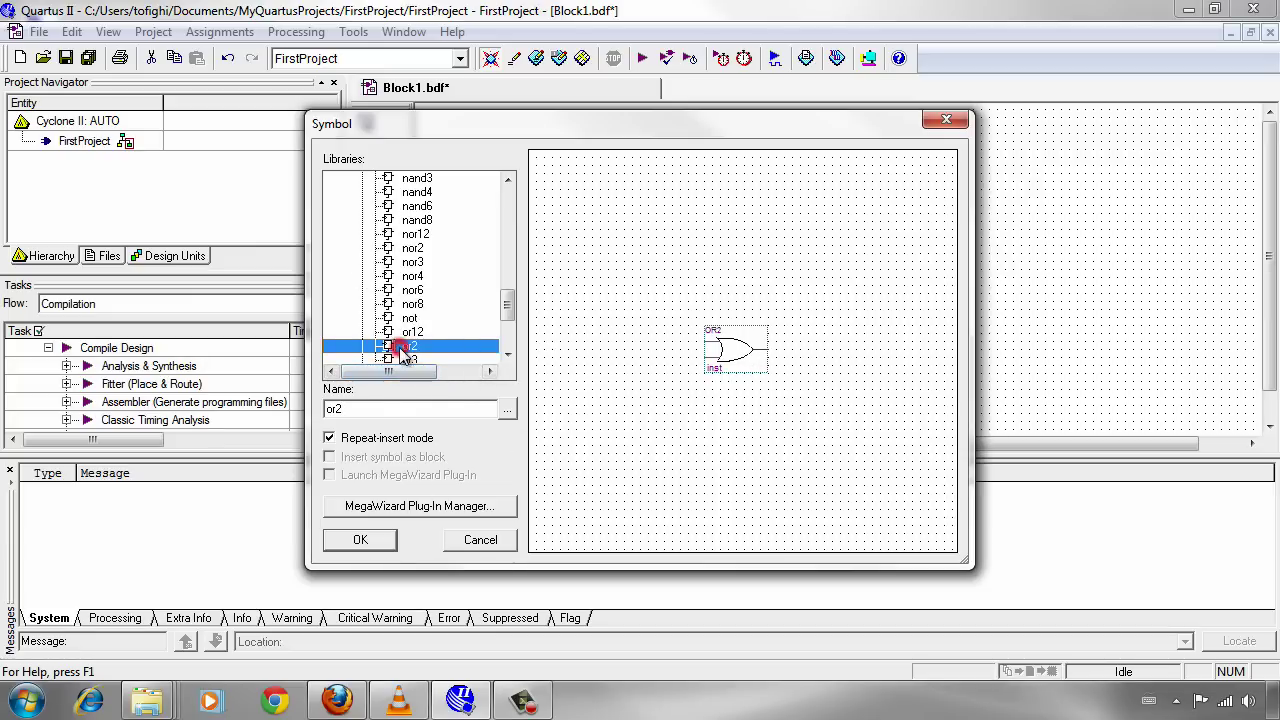
left_click(368, 545)
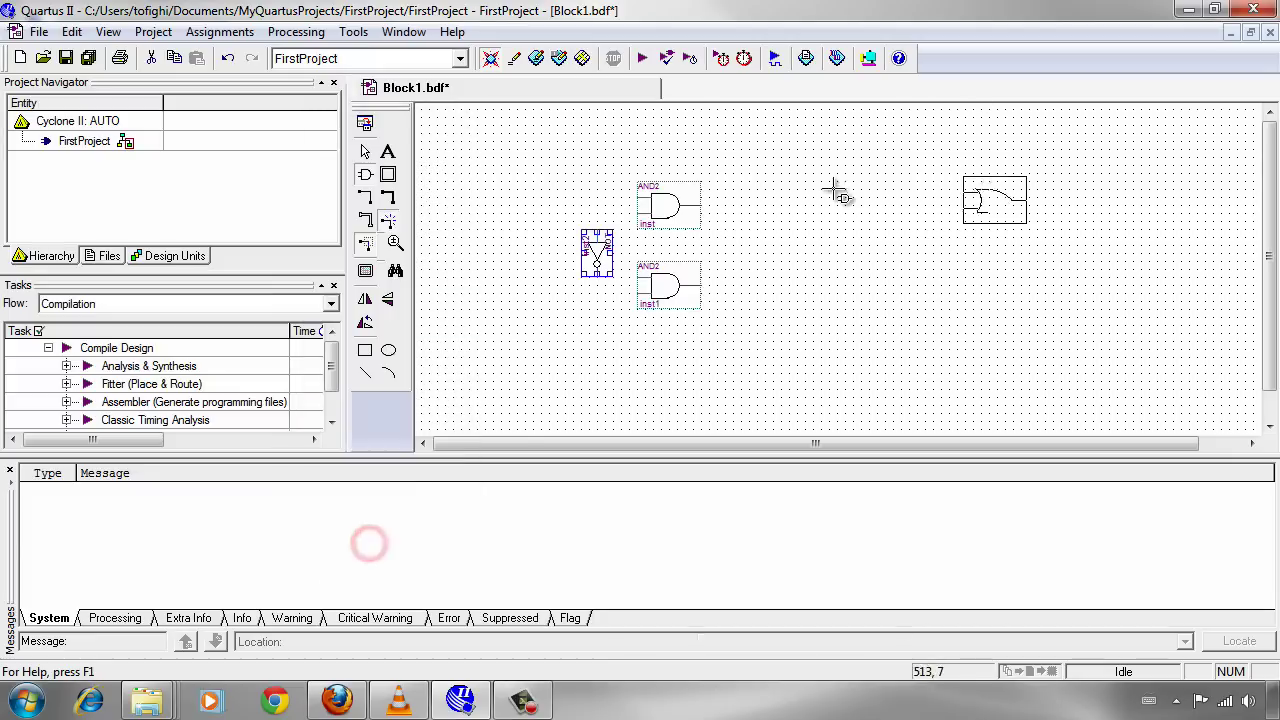
left_click(731, 190)
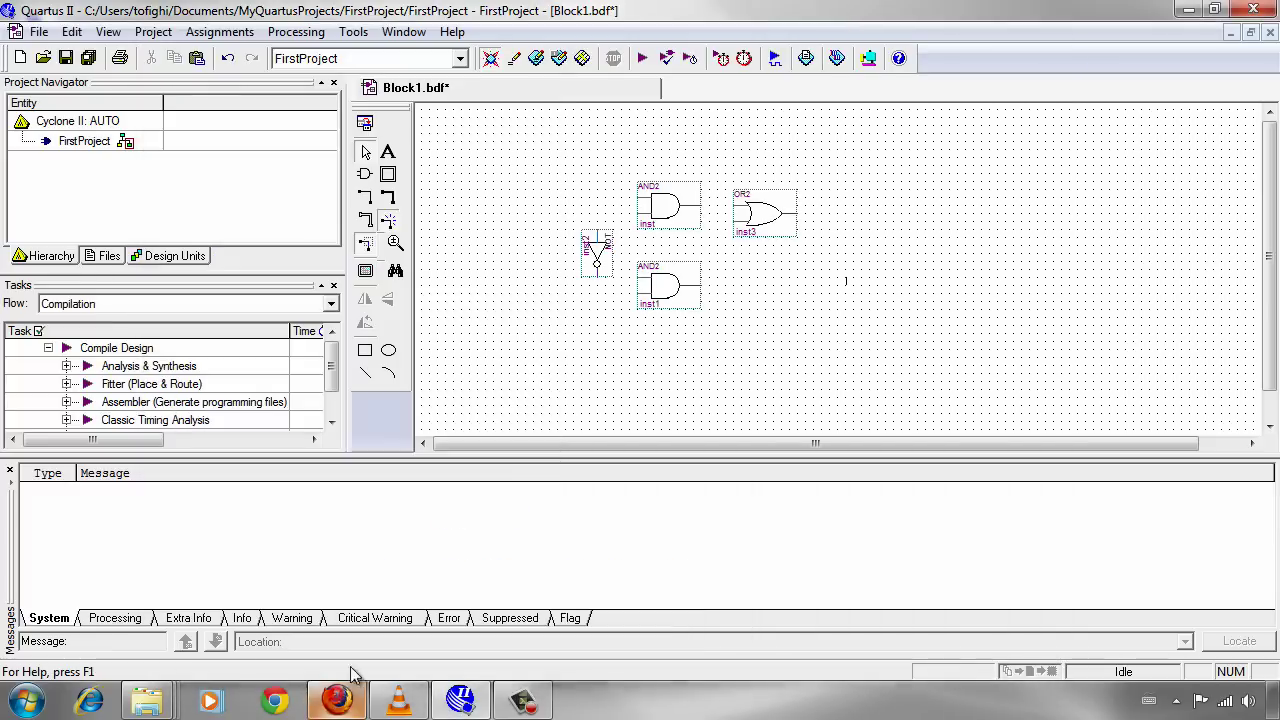
left_click(806, 248)
left_click_drag(794, 236, 818, 268)
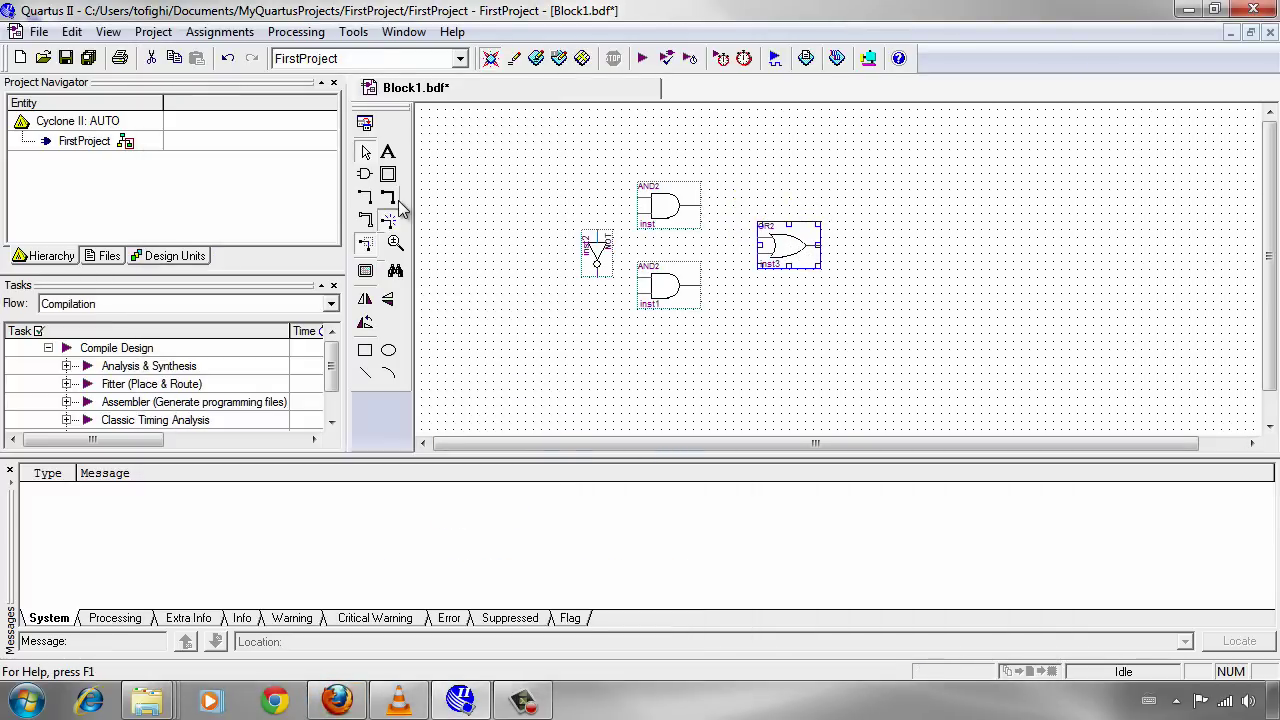
left_click(336, 700)
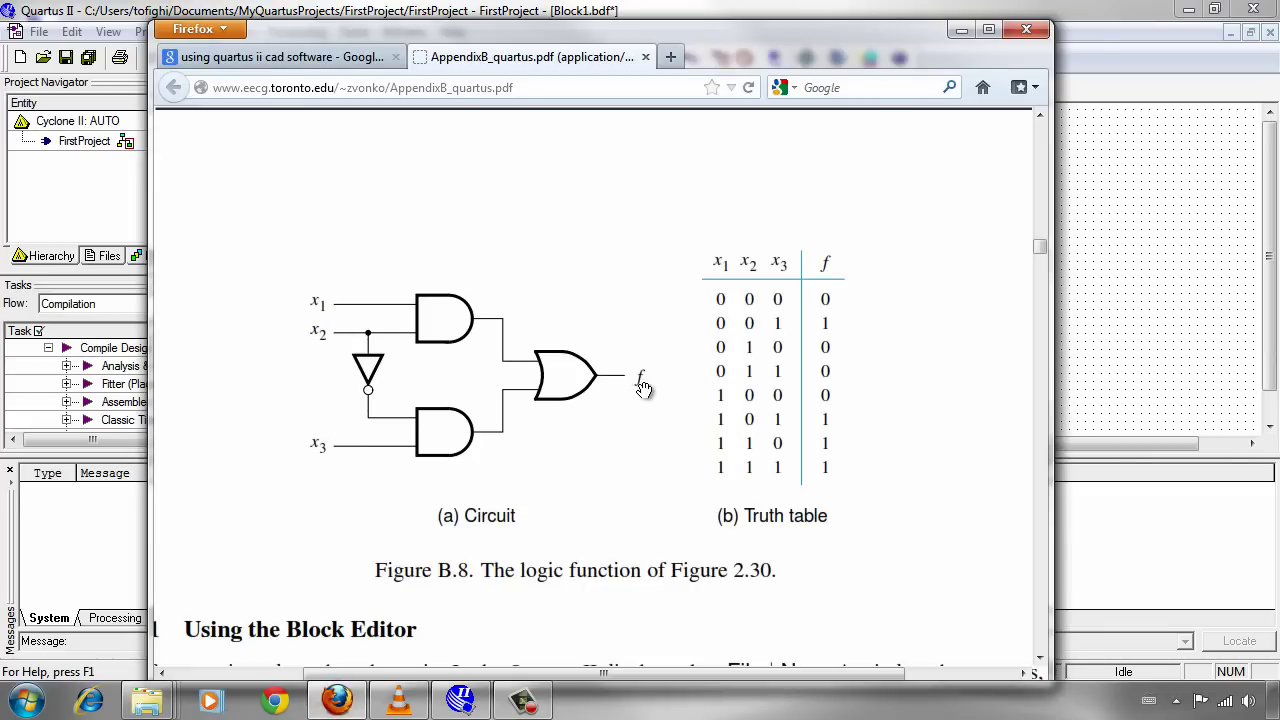
left_click(336, 700)
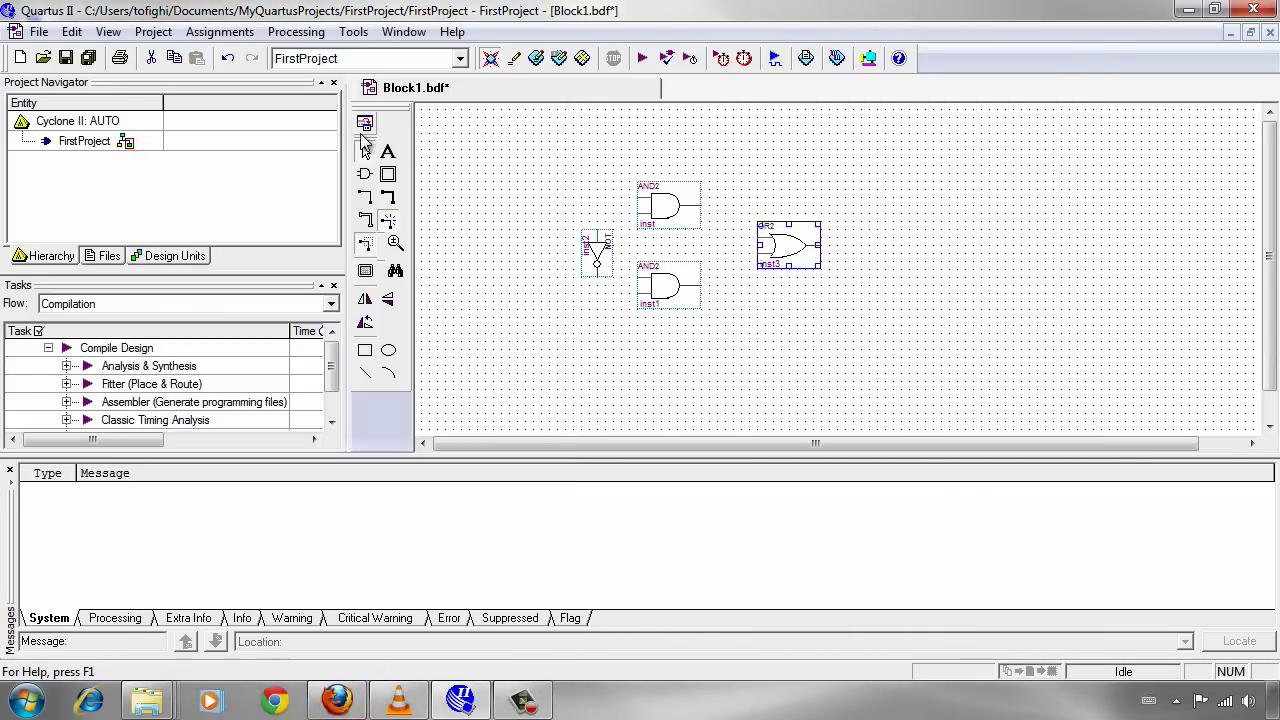
- Choose the input symbol from the primitives > pin library for placement
left_click(366, 177)
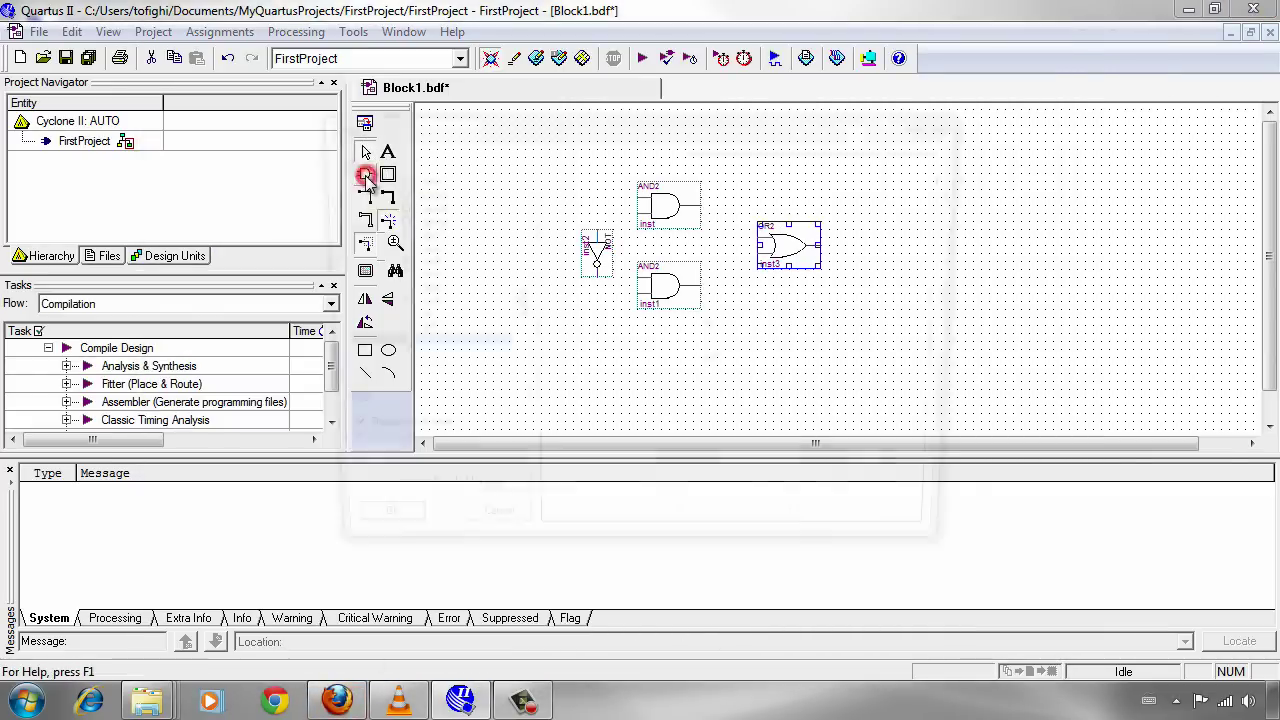
left_click_drag(507, 302, 507, 195)
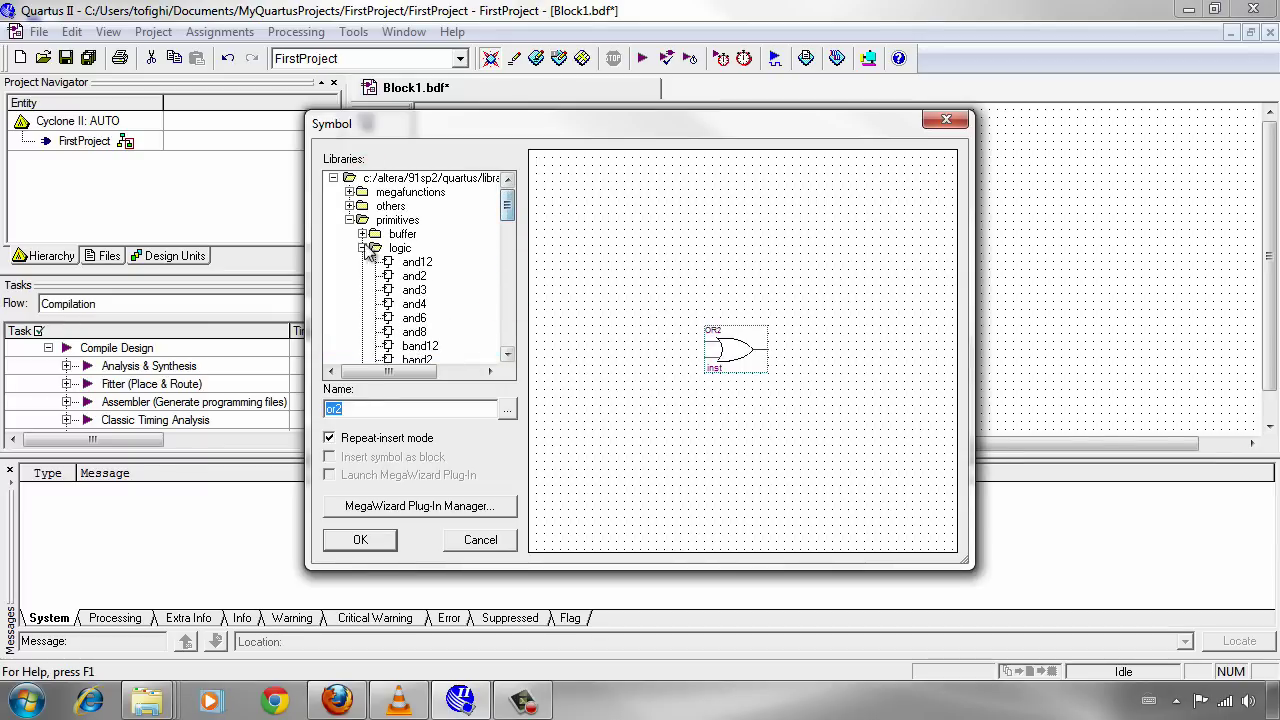
left_click(349, 220)
left_click(349, 220)
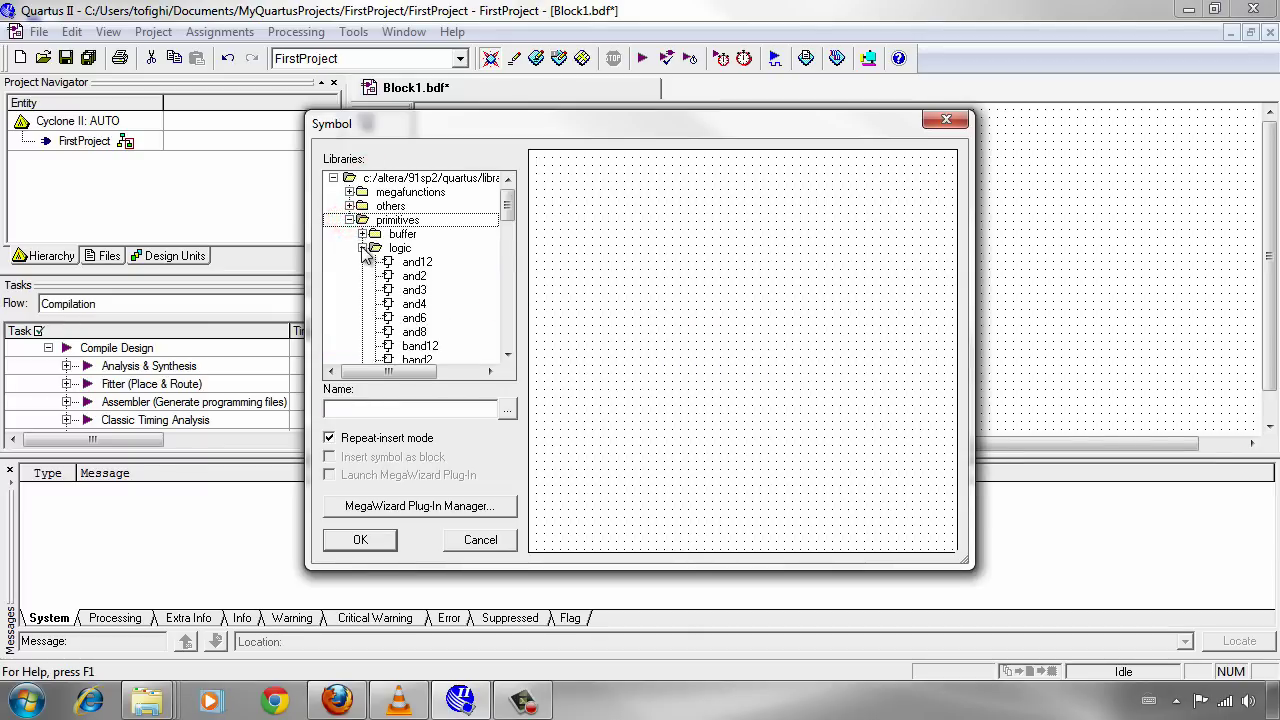
left_click(362, 247)
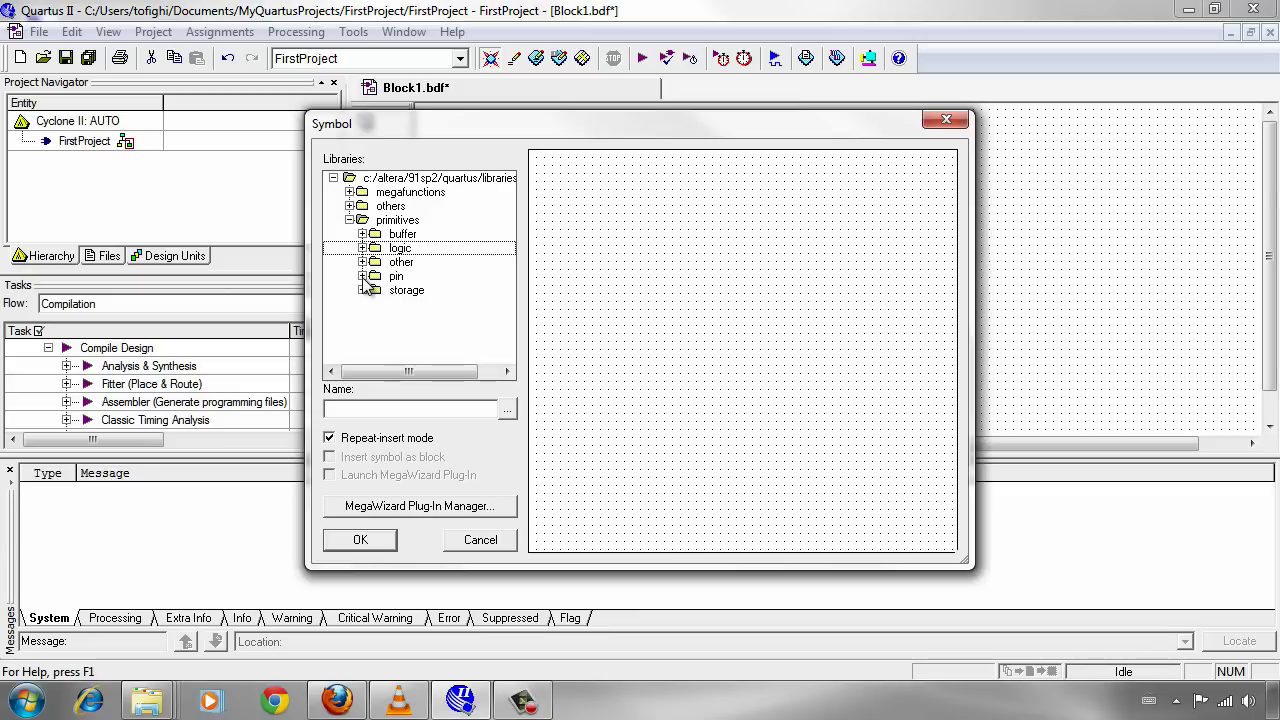
left_click(362, 276)
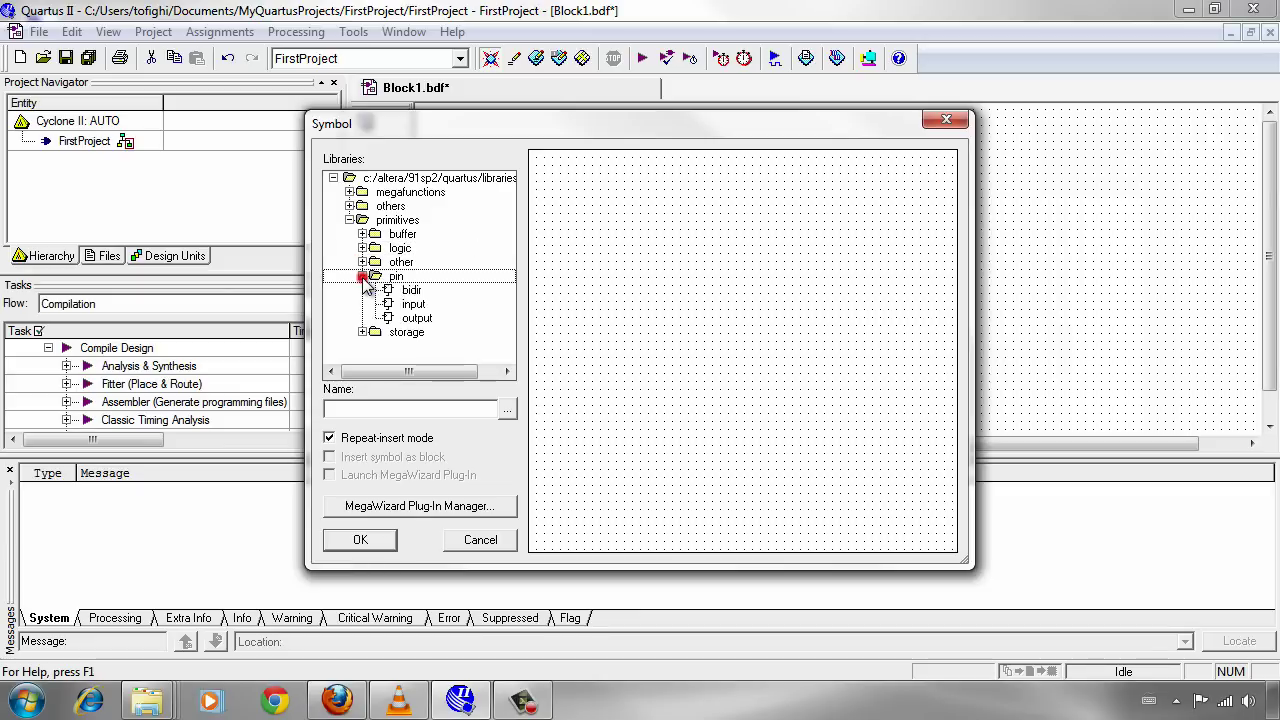
left_click(413, 304)
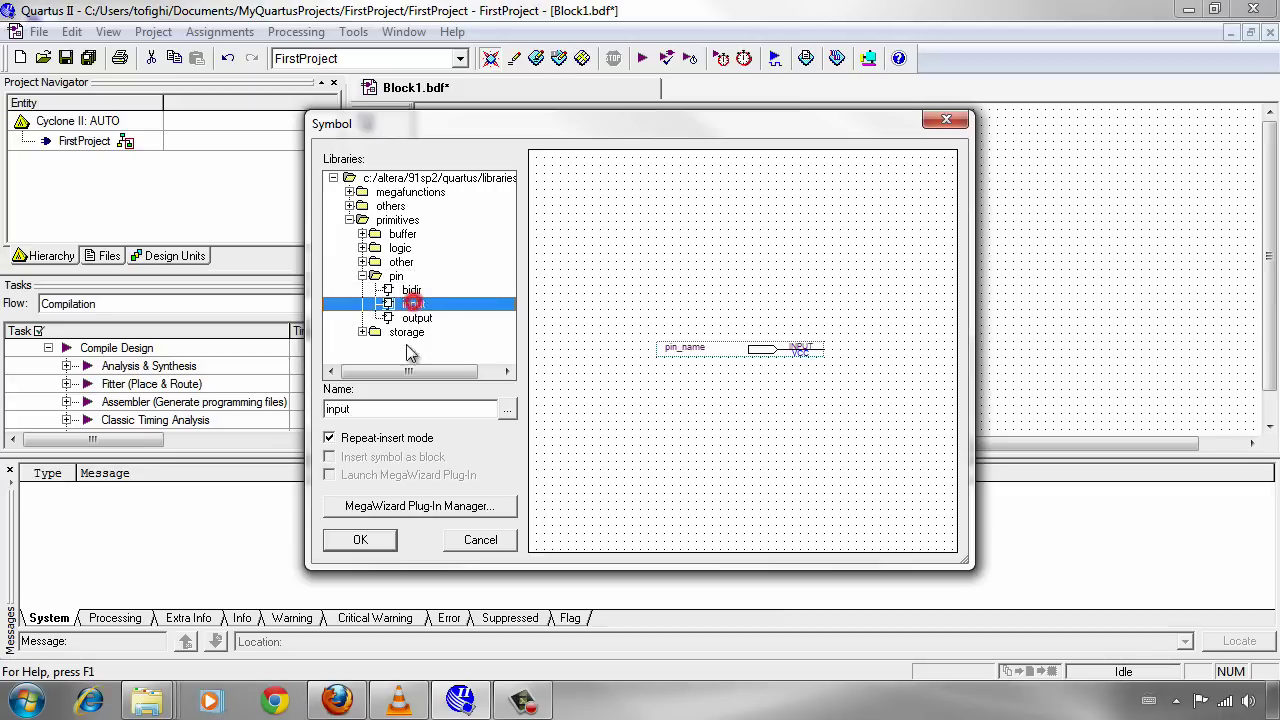
left_click(378, 545)
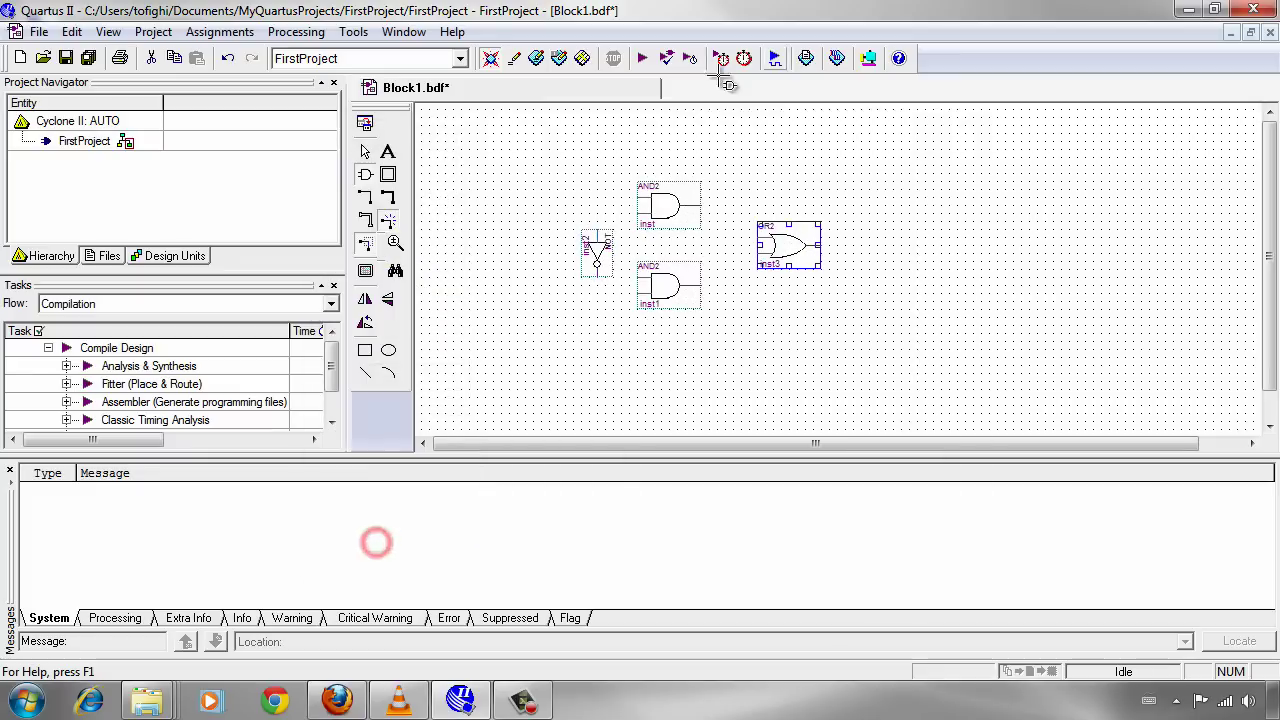
- Place three input pins (pin_name, pin_name4, pin_name5) on the left of the schematic
left_click(418, 190)
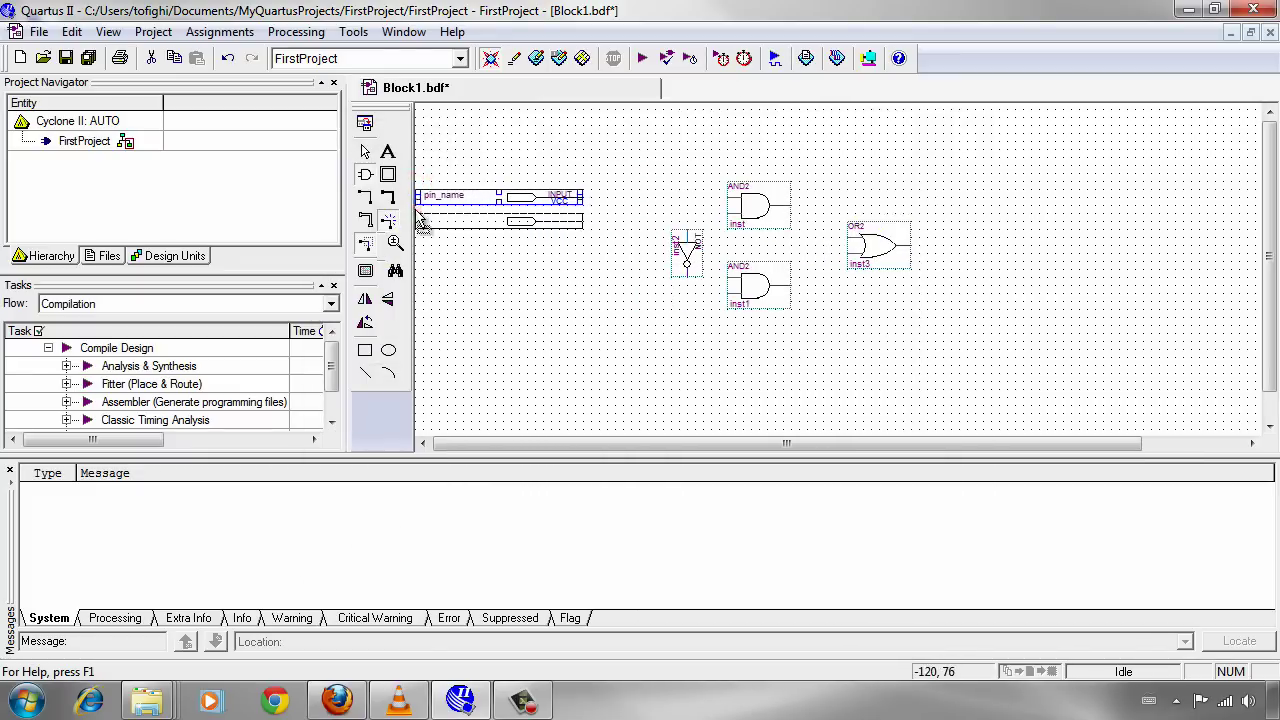
left_click(417, 209)
left_click(502, 306)
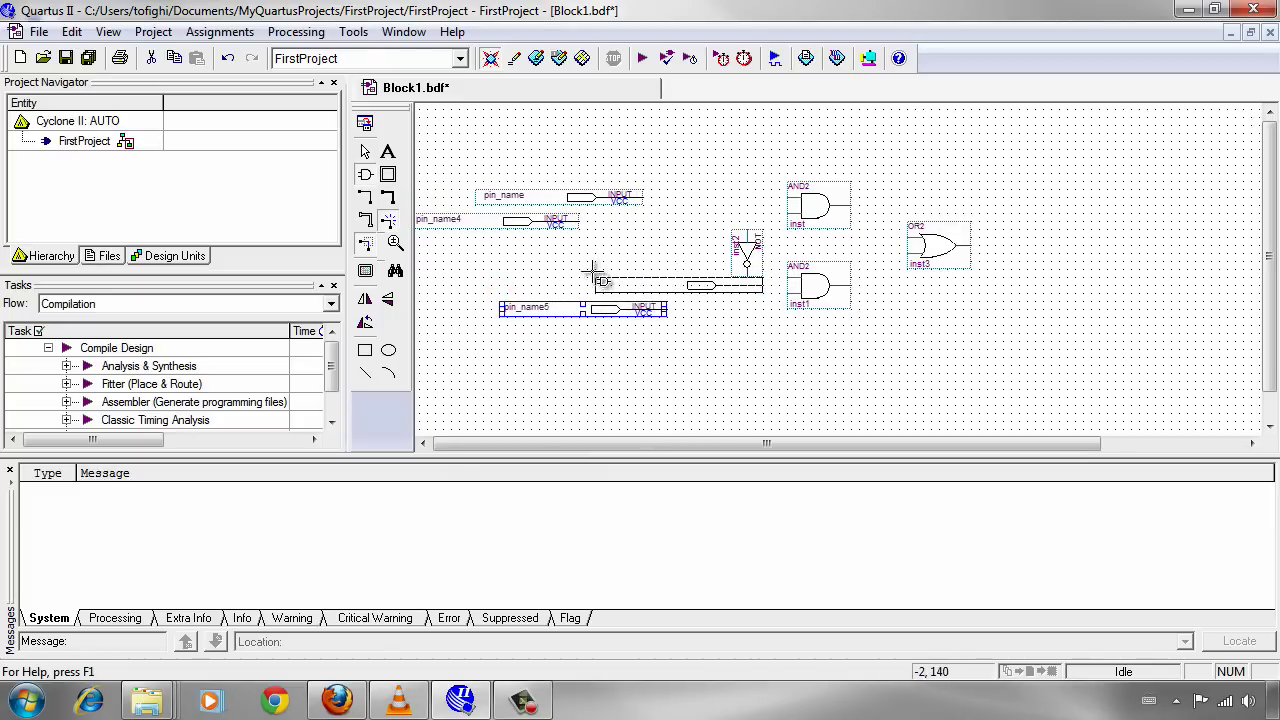
key("Escape")
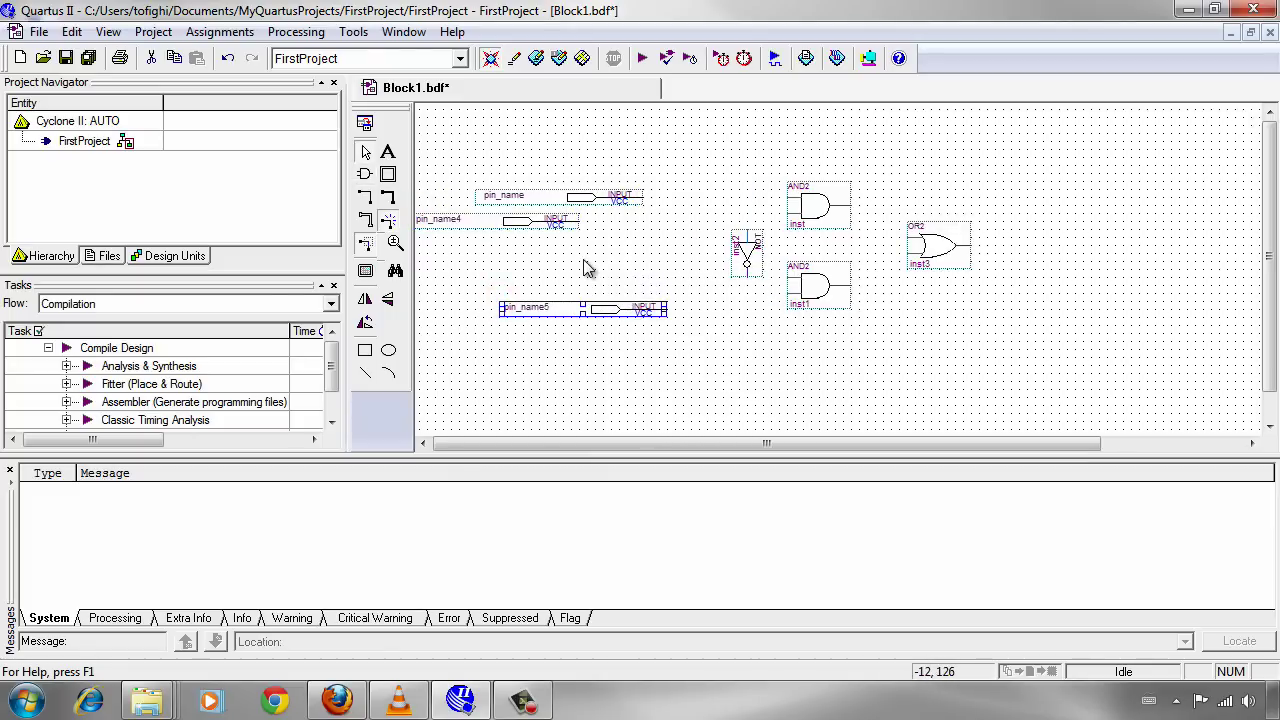
left_click(364, 175)
- Place an output pin (pin_name6) to the right of the OR2 gate
left_click(417, 318)
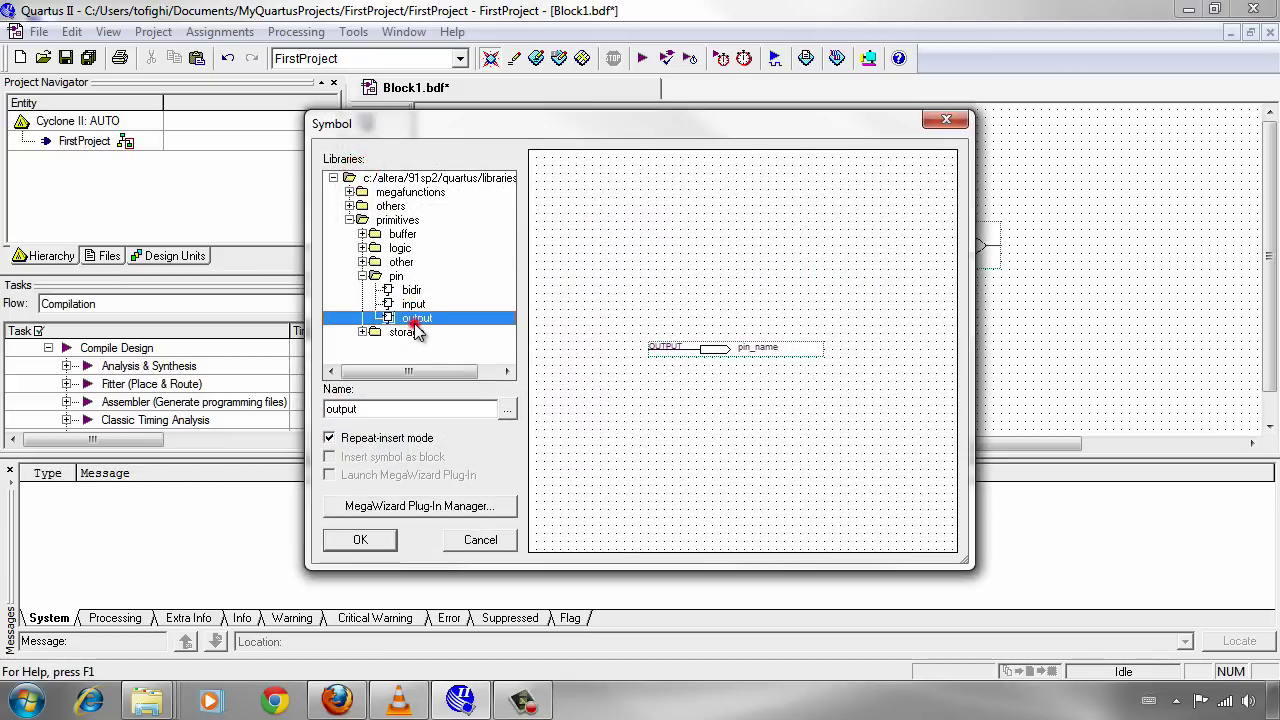
left_click(360, 539)
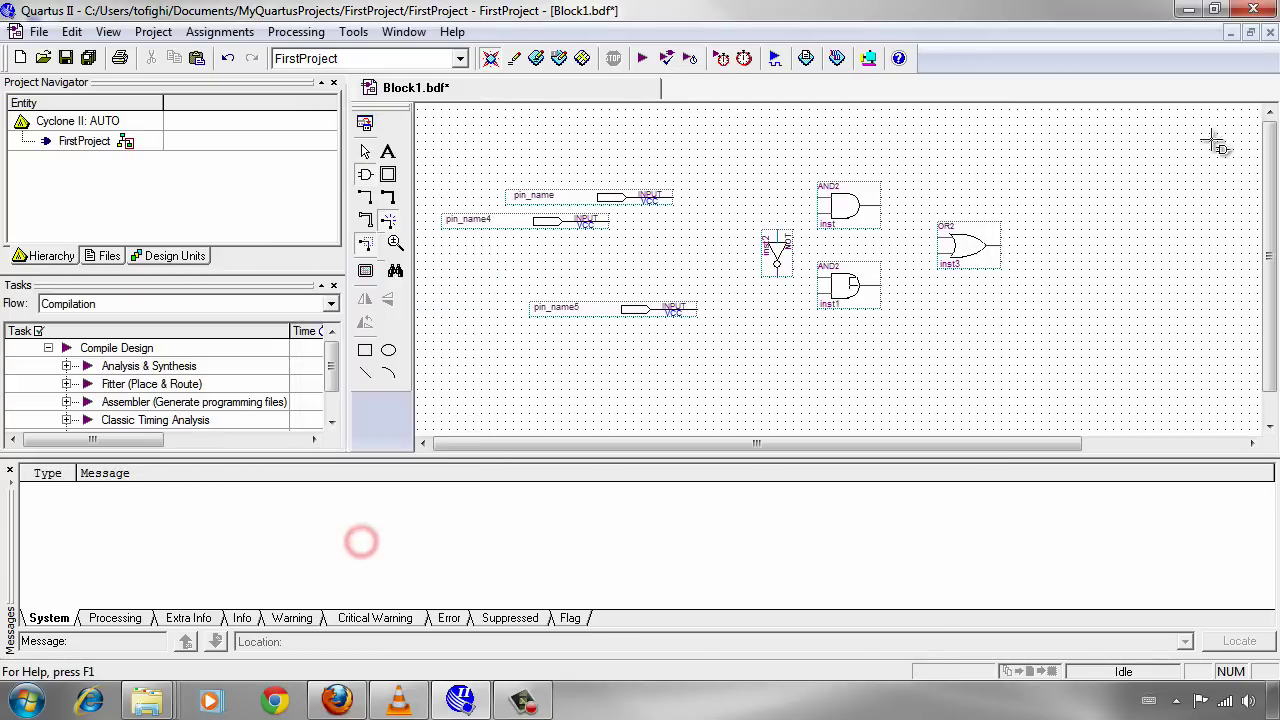
left_click(1038, 240)
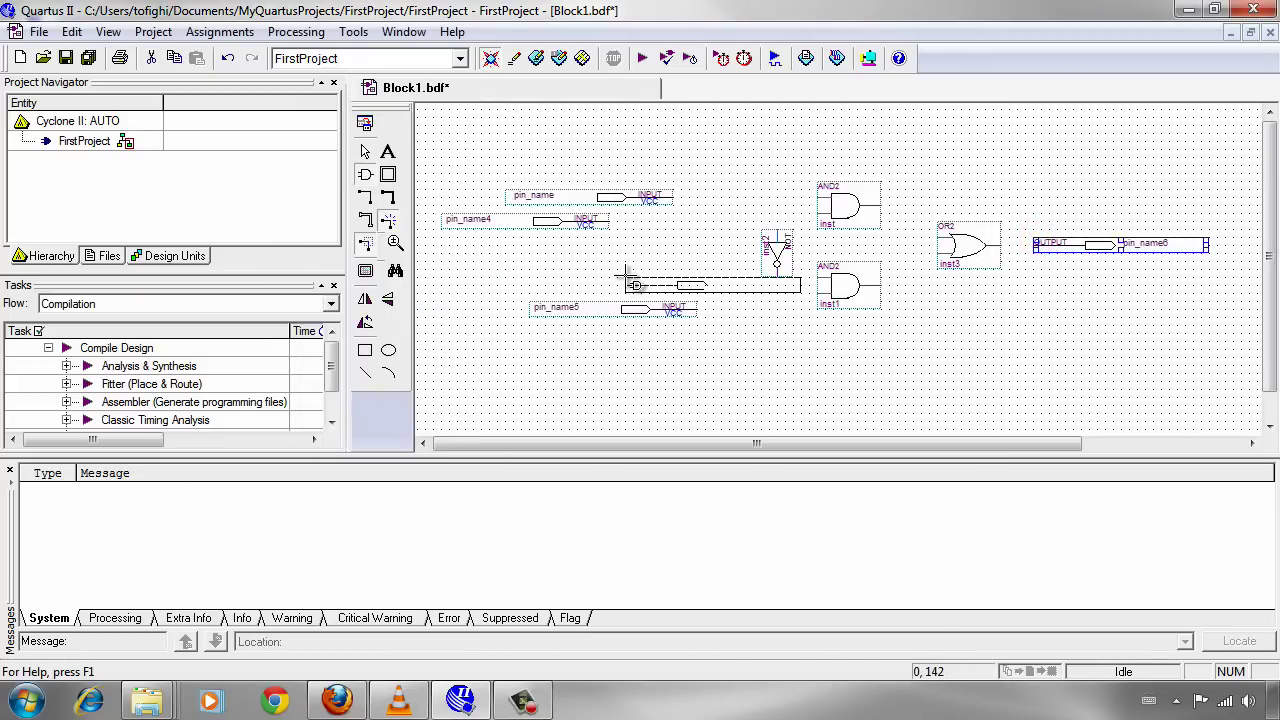
key("Escape")
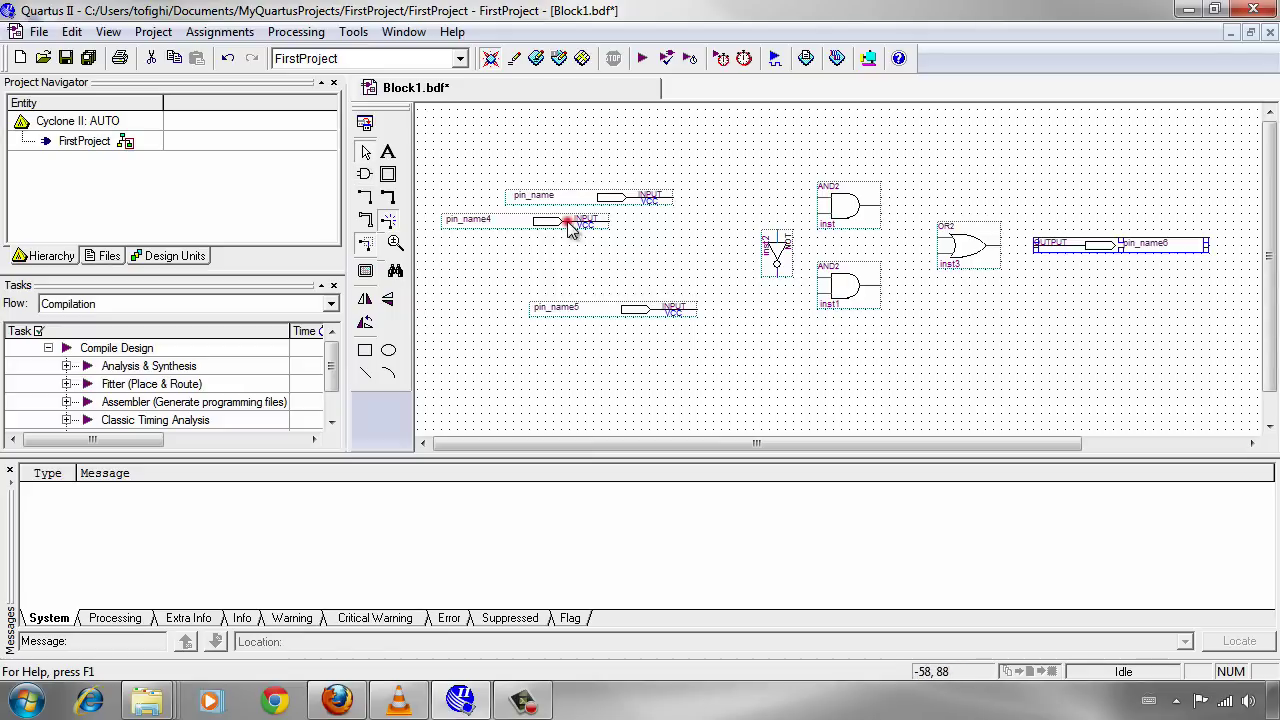
- Align pin_name4 and pin_name5 under pin_name to the left of the gates
left_click_drag(568, 226, 677, 212)
left_click_drag(663, 306, 658, 305)
left_click(677, 295)
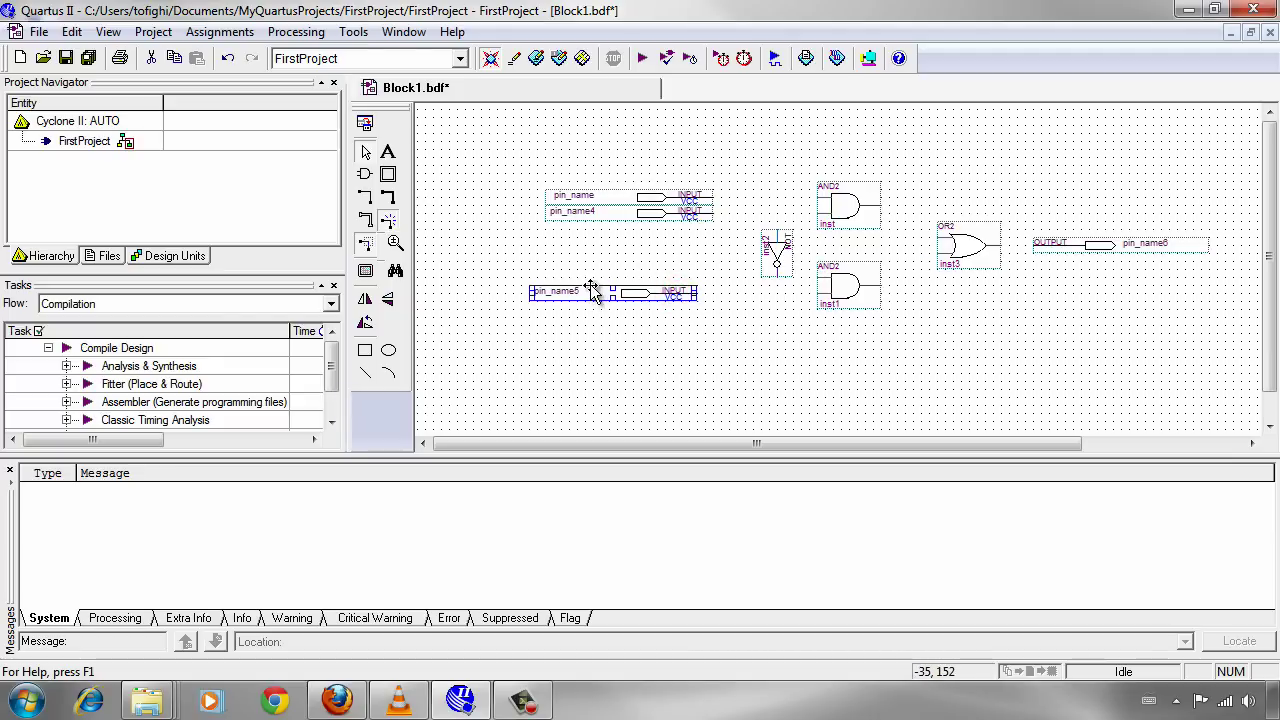
left_click_drag(657, 293, 677, 302)
left_click(340, 702)
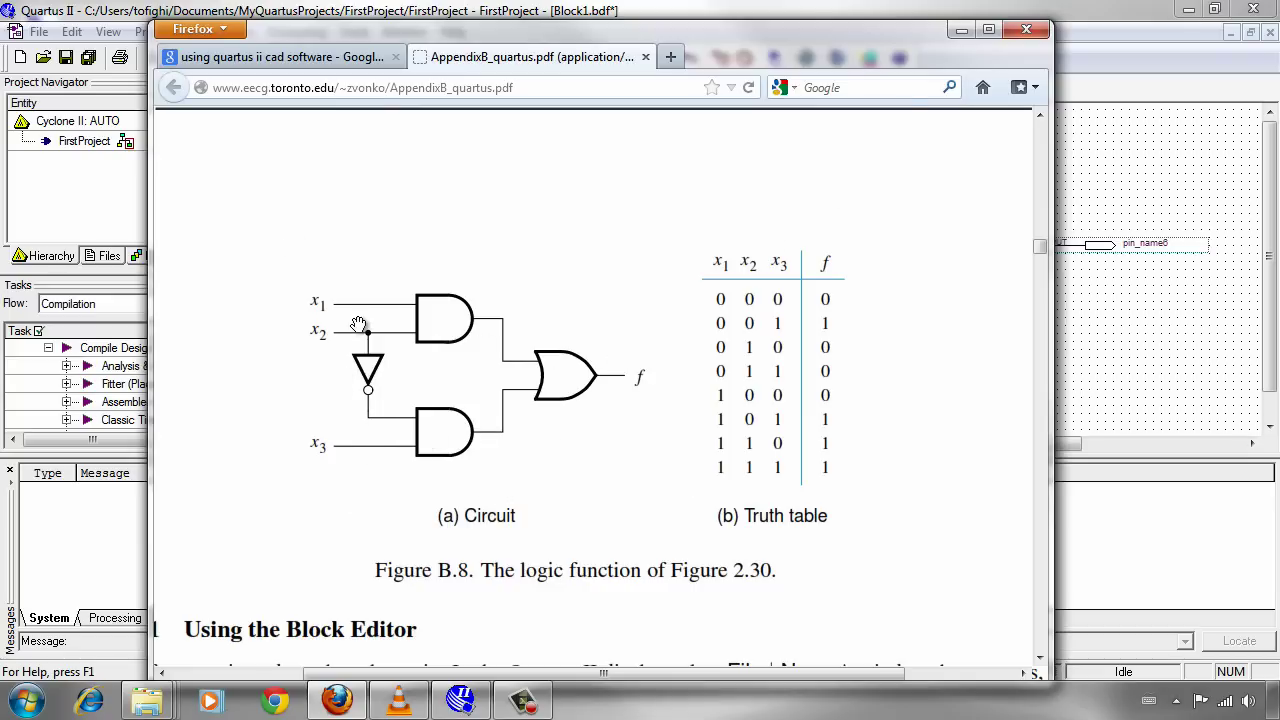
left_click(961, 29)
left_click(703, 305)
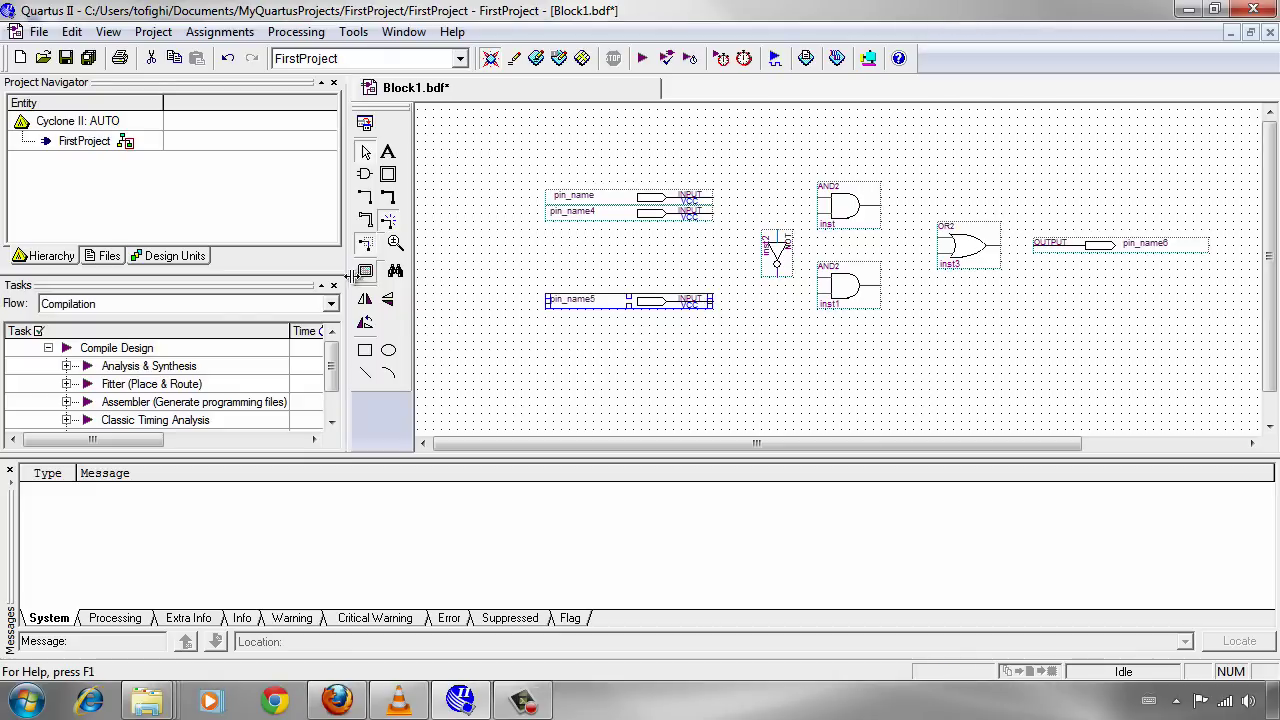
- Wire pin_name and pin_name4 to the two inputs of the upper AND2 gate
left_click(366, 199)
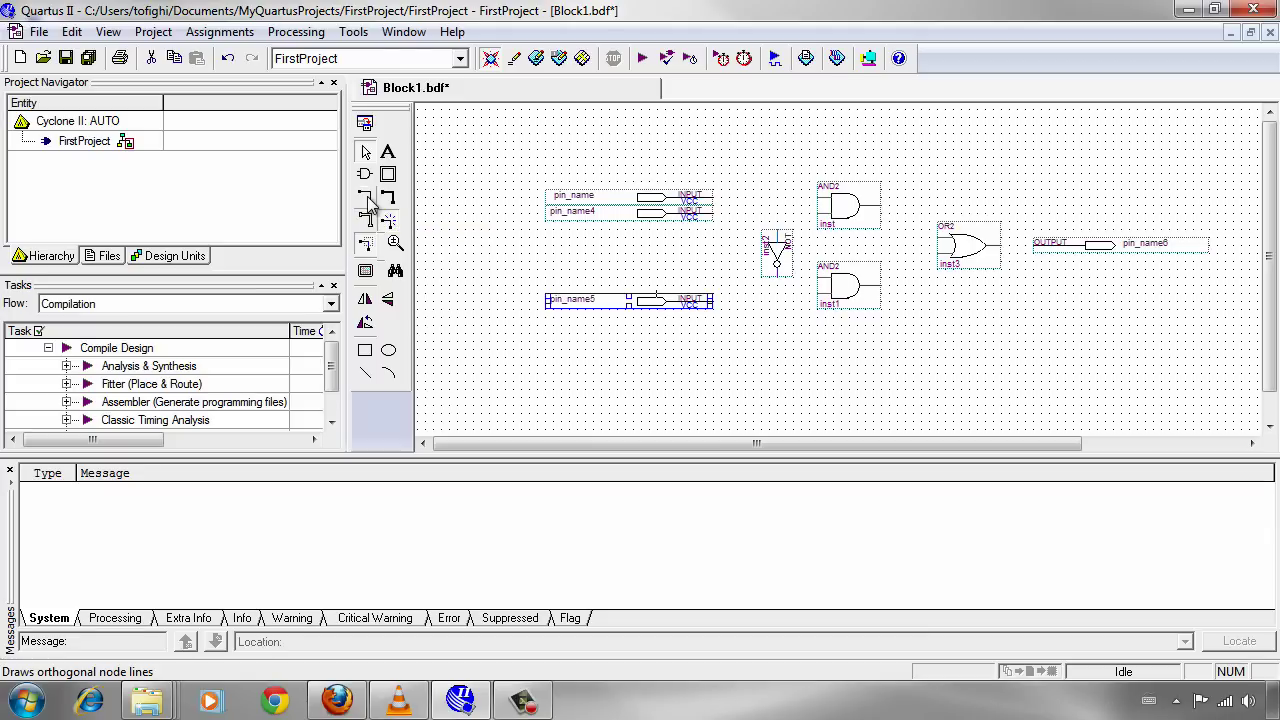
left_click(366, 199)
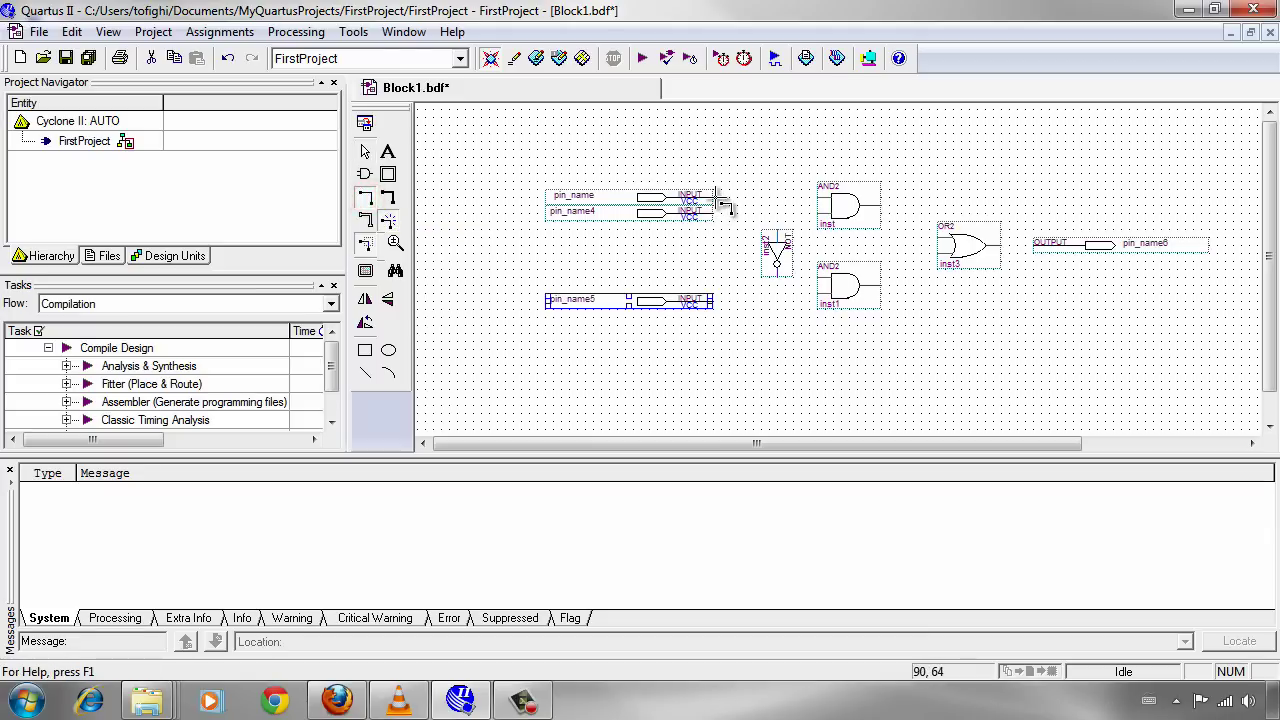
left_click_drag(714, 198, 817, 197)
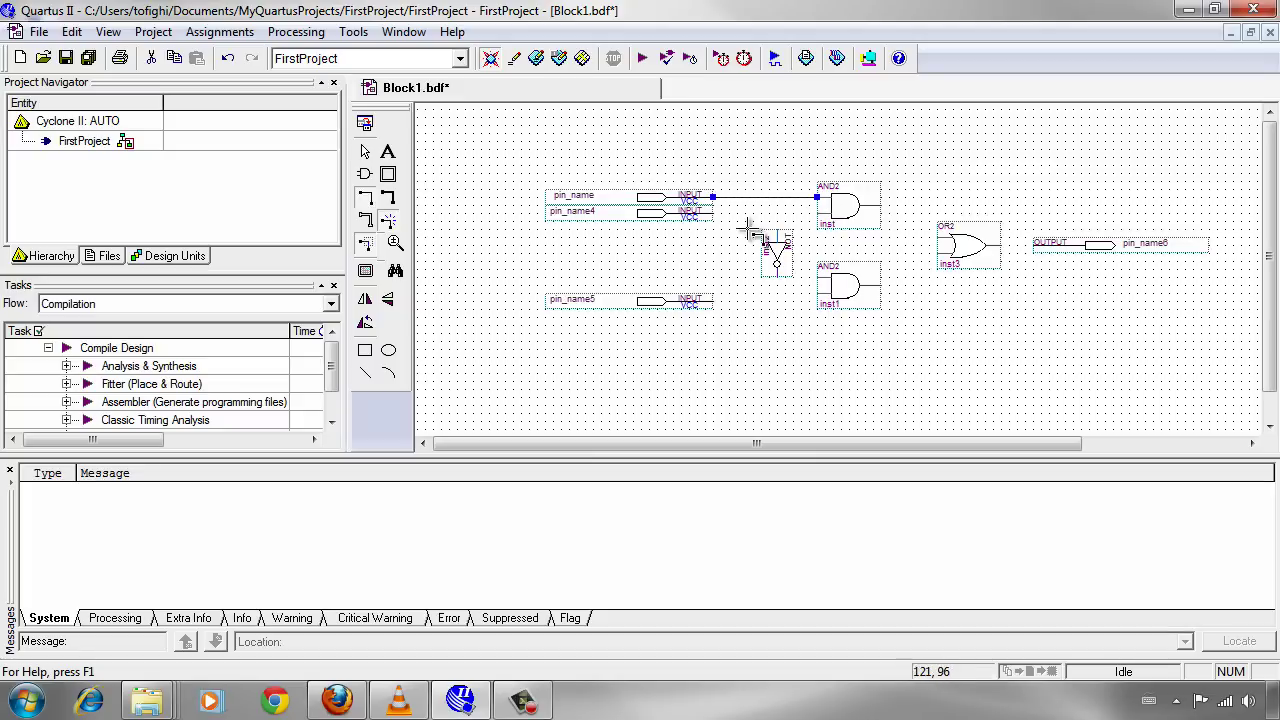
left_click_drag(714, 213, 815, 212)
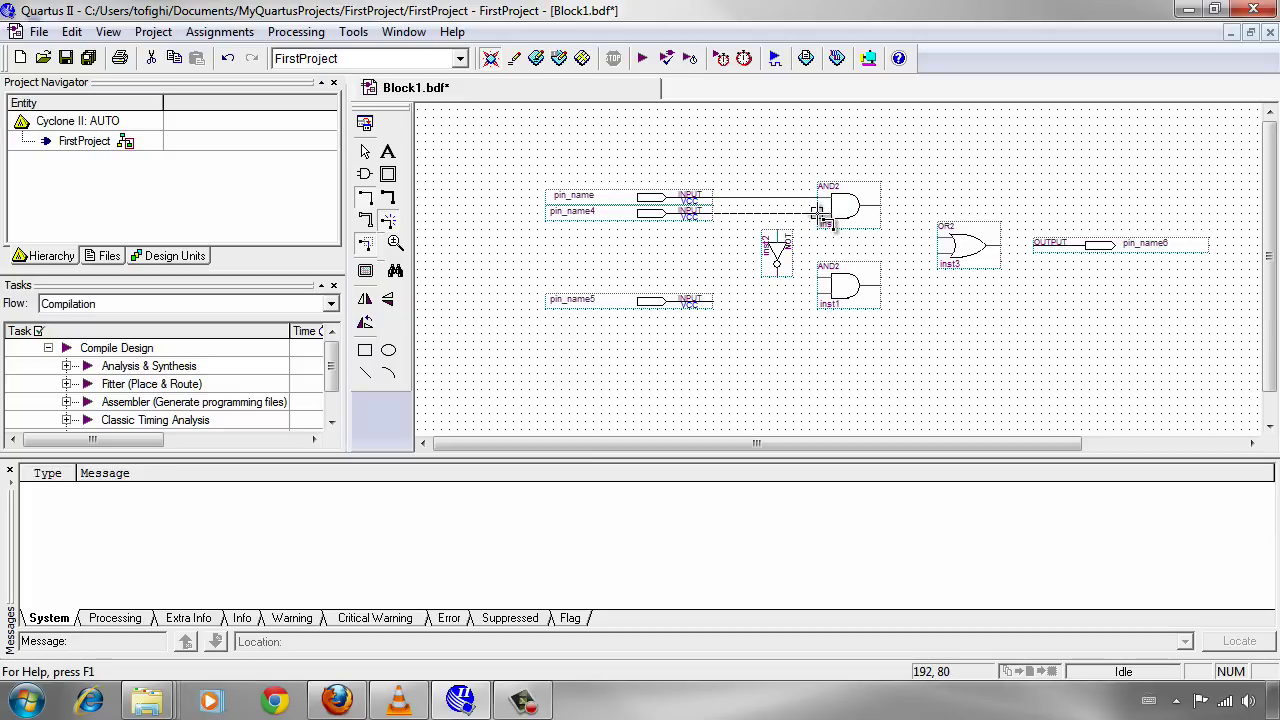
left_click_drag(818, 213, 817, 212)
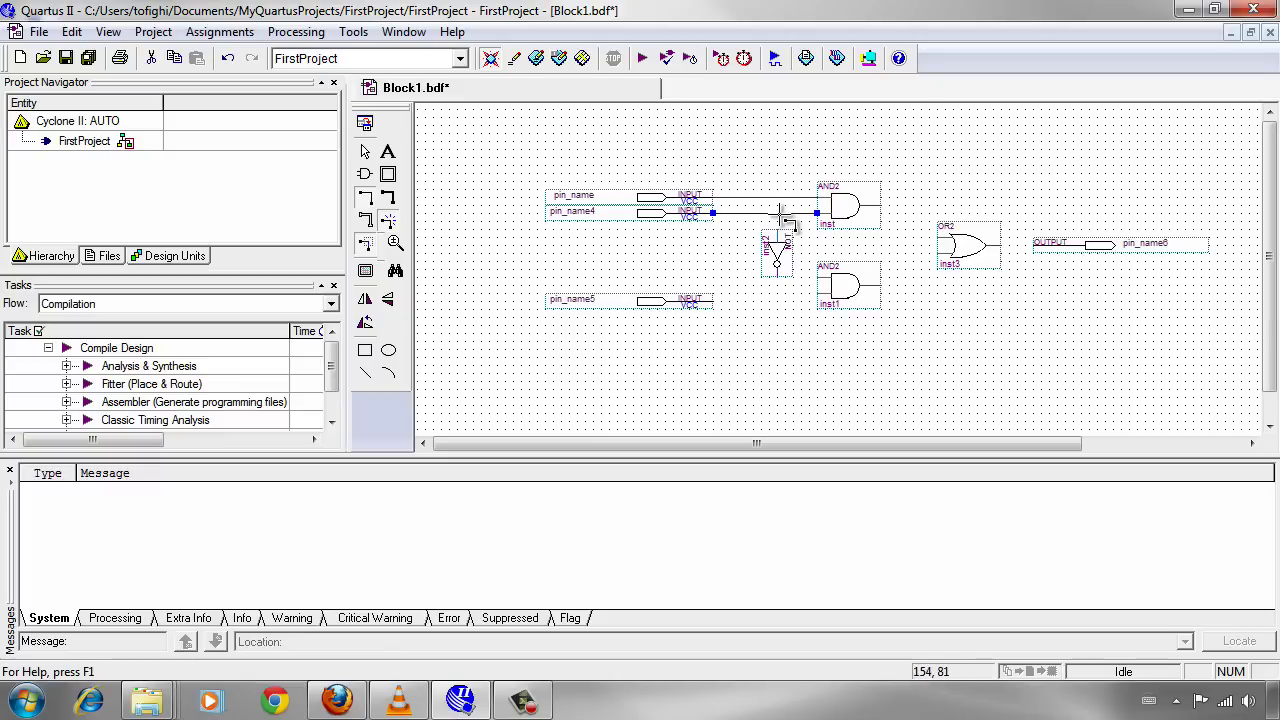
- Branch pin_name4 through the NOT gate and wire it and pin_name5 into the lower AND2
left_click_drag(775, 212, 777, 231)
mouse_move(777, 267)
left_mouse_down()
mouse_move(795, 284)
mouse_move(819, 280)
left_mouse_up()
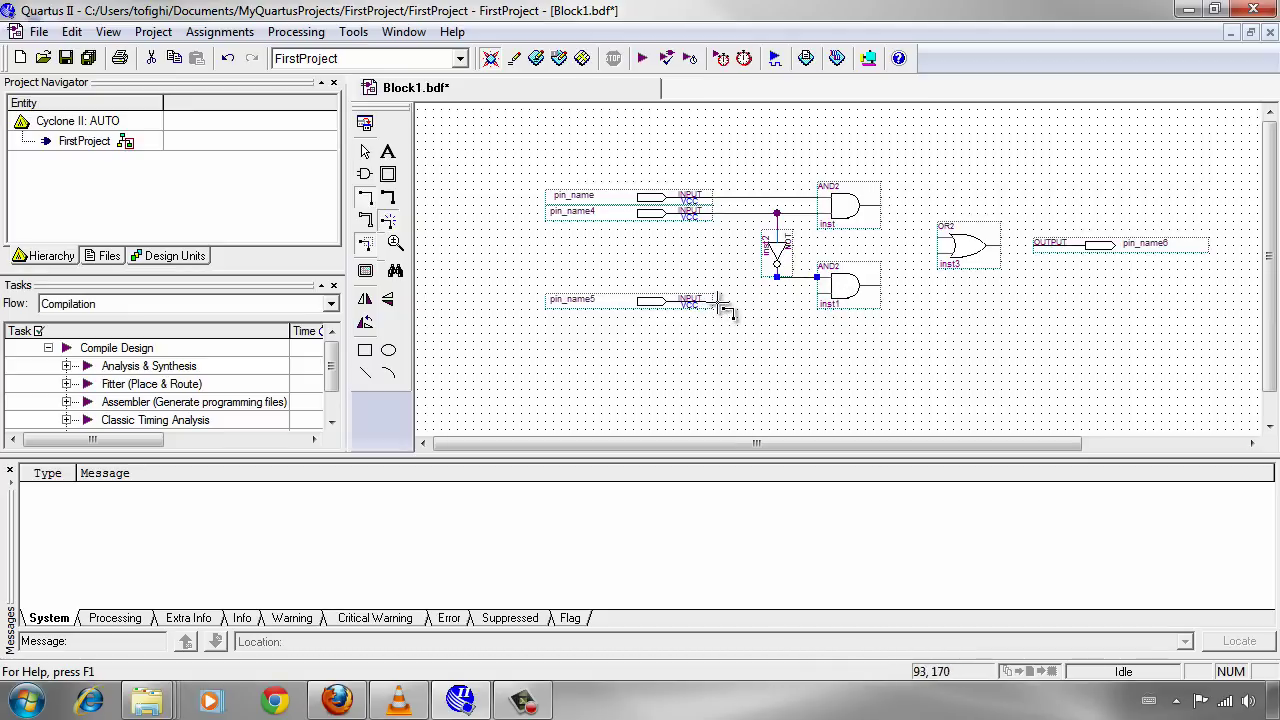
left_click_drag(712, 300, 818, 300)
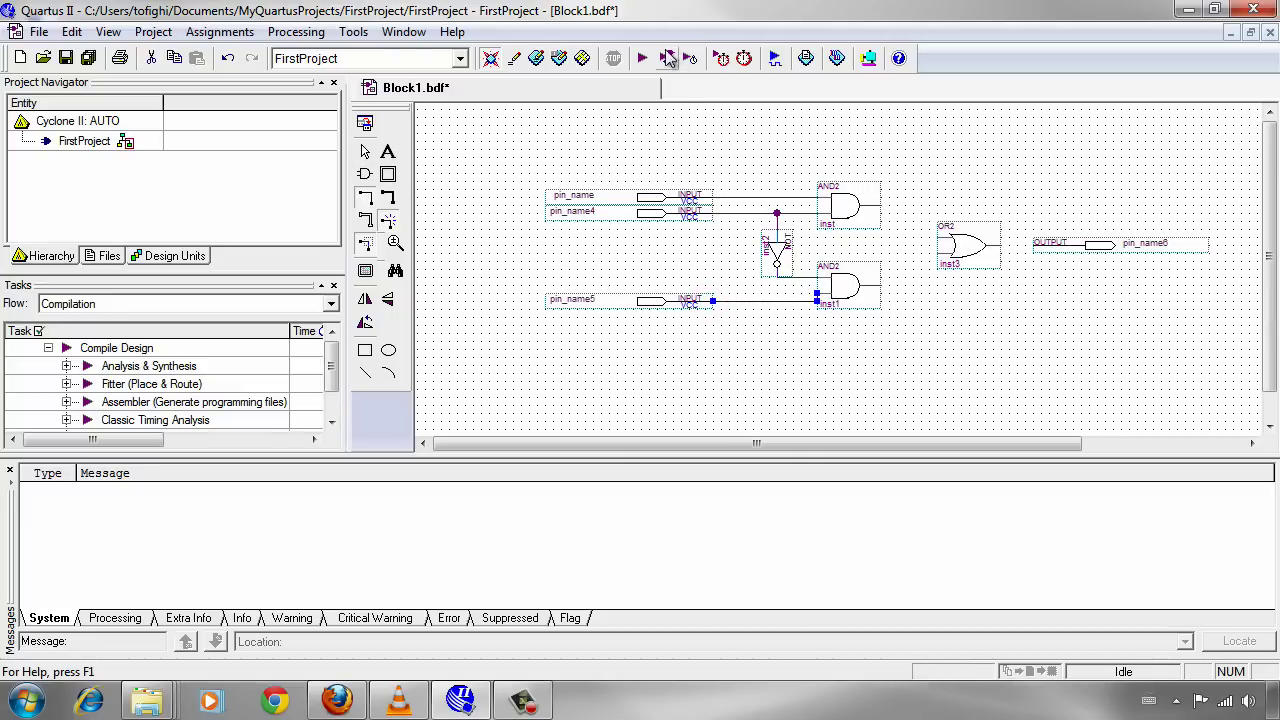
left_click(365, 151)
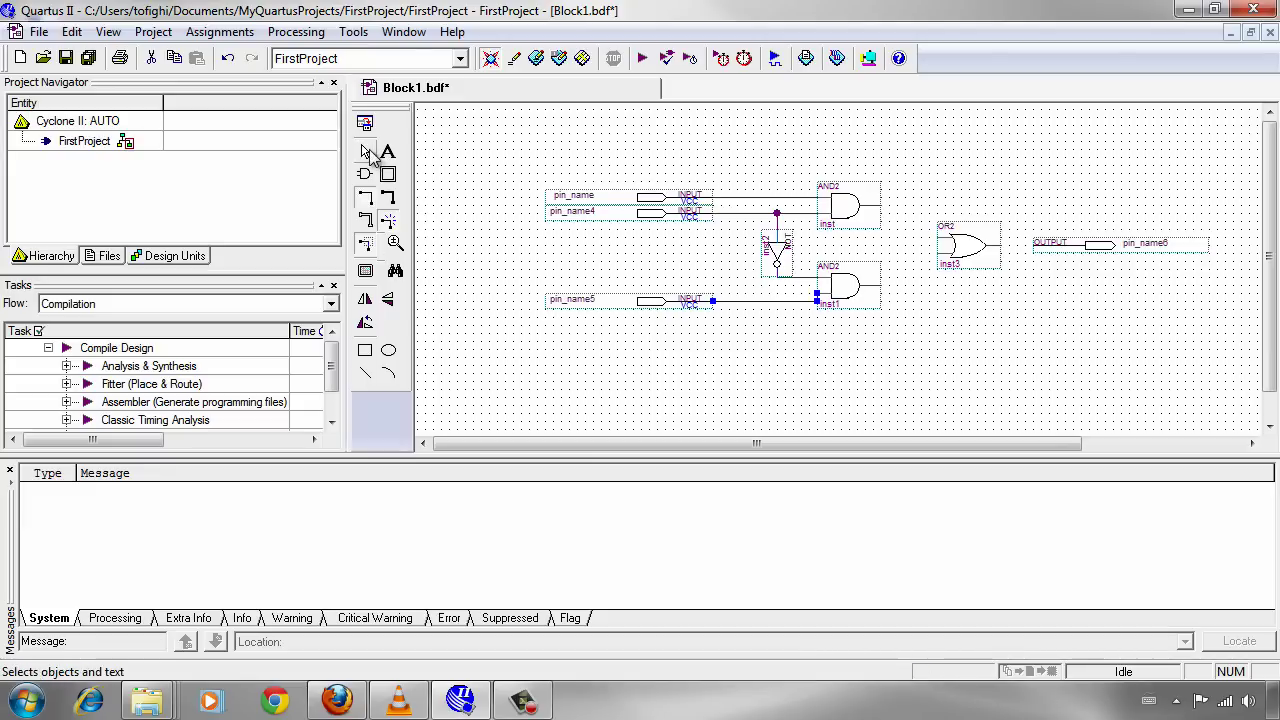
- Raise pin_name5 slightly so it is level with its AND2 input wire
left_click(624, 298)
left_click_drag(624, 298, 624, 290)
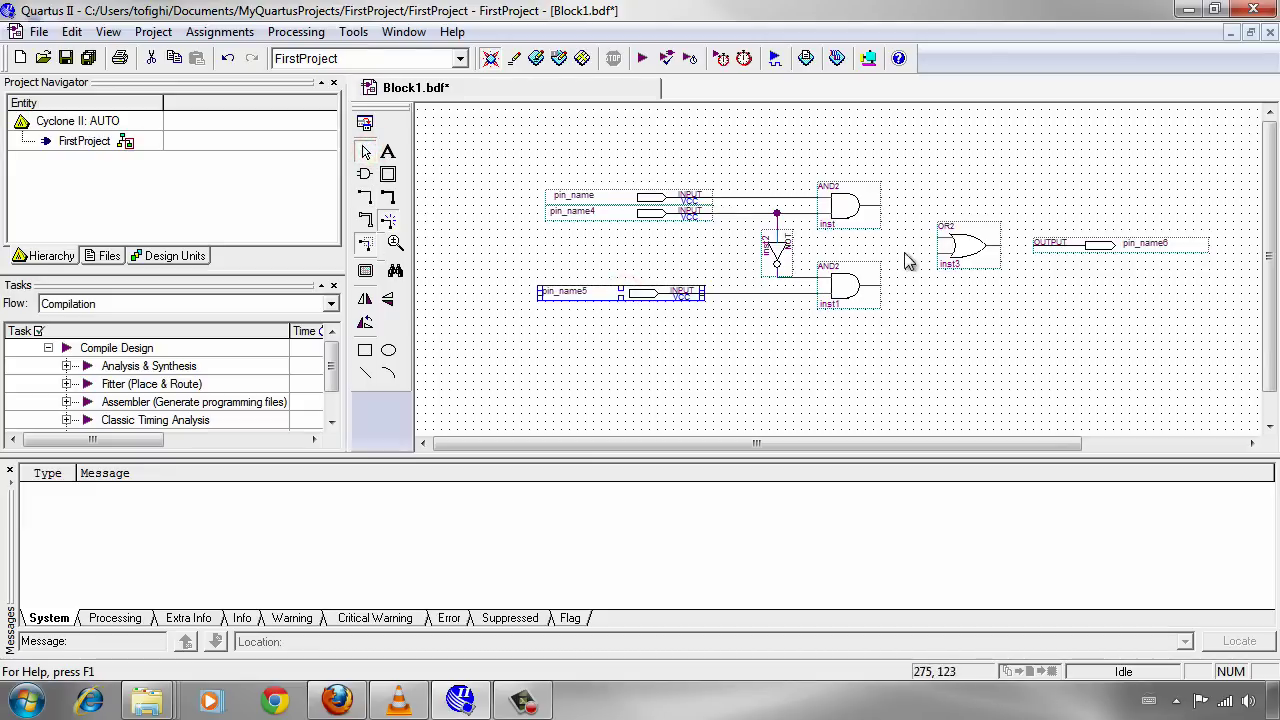
left_click(365, 197)
- Connect the upper and lower AND2 outputs to the two OR2 inputs
mouse_move(880, 208)
left_mouse_down()
mouse_move(910, 240)
mouse_move(938, 238)
left_mouse_up()
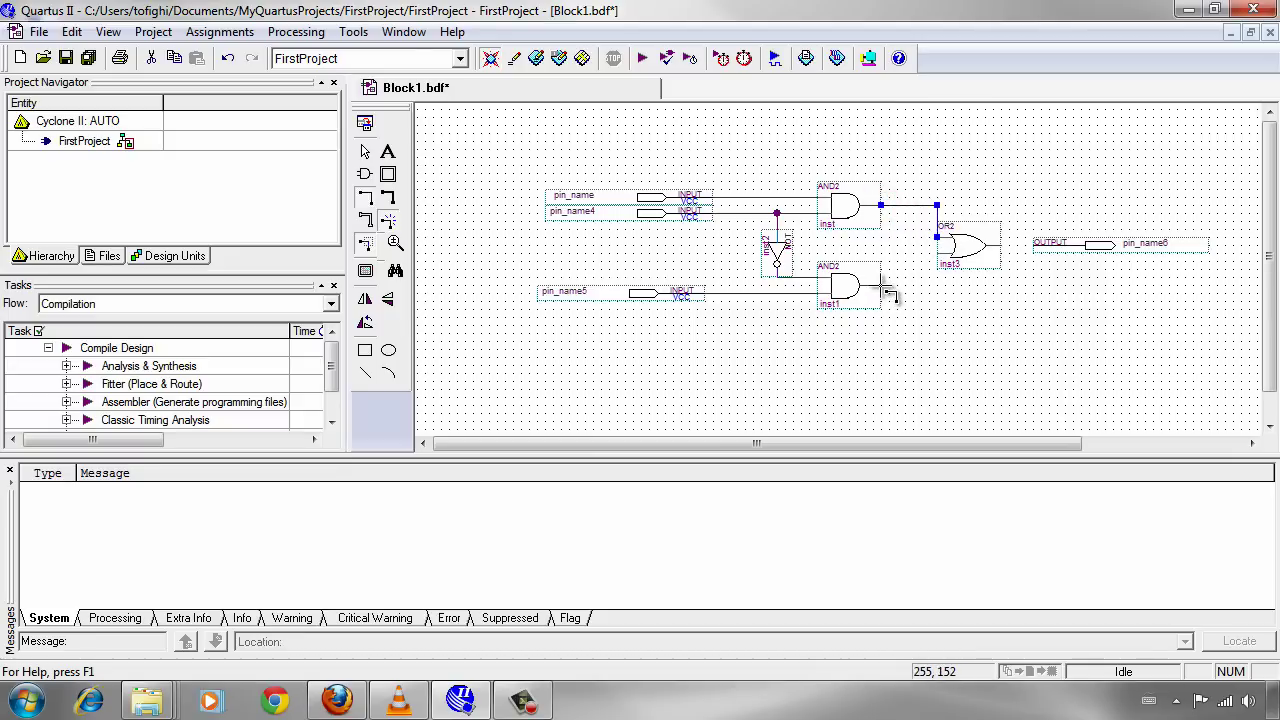
mouse_move(880, 289)
left_mouse_down()
mouse_move(938, 290)
mouse_move(935, 252)
left_mouse_up()
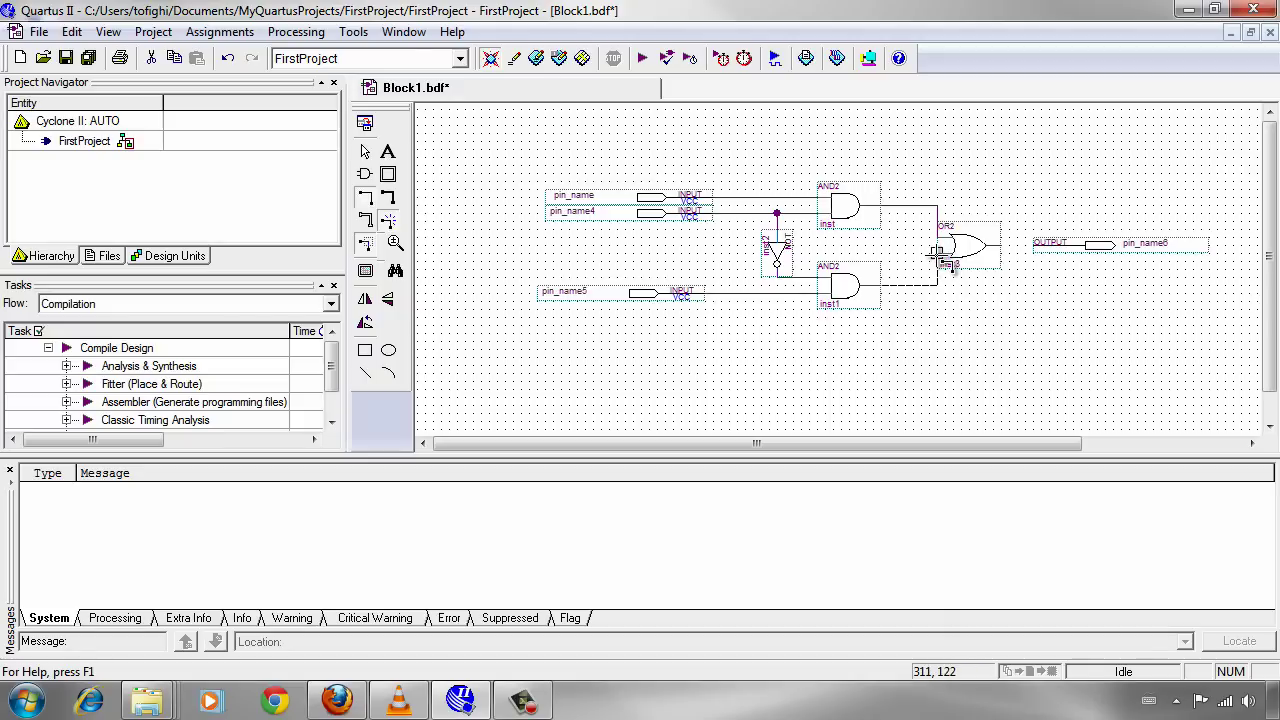
left_click_drag(936, 253, 939, 251)
mouse_move(936, 252)
left_mouse_down()
mouse_move(900, 255)
mouse_move(939, 251)
left_mouse_up()
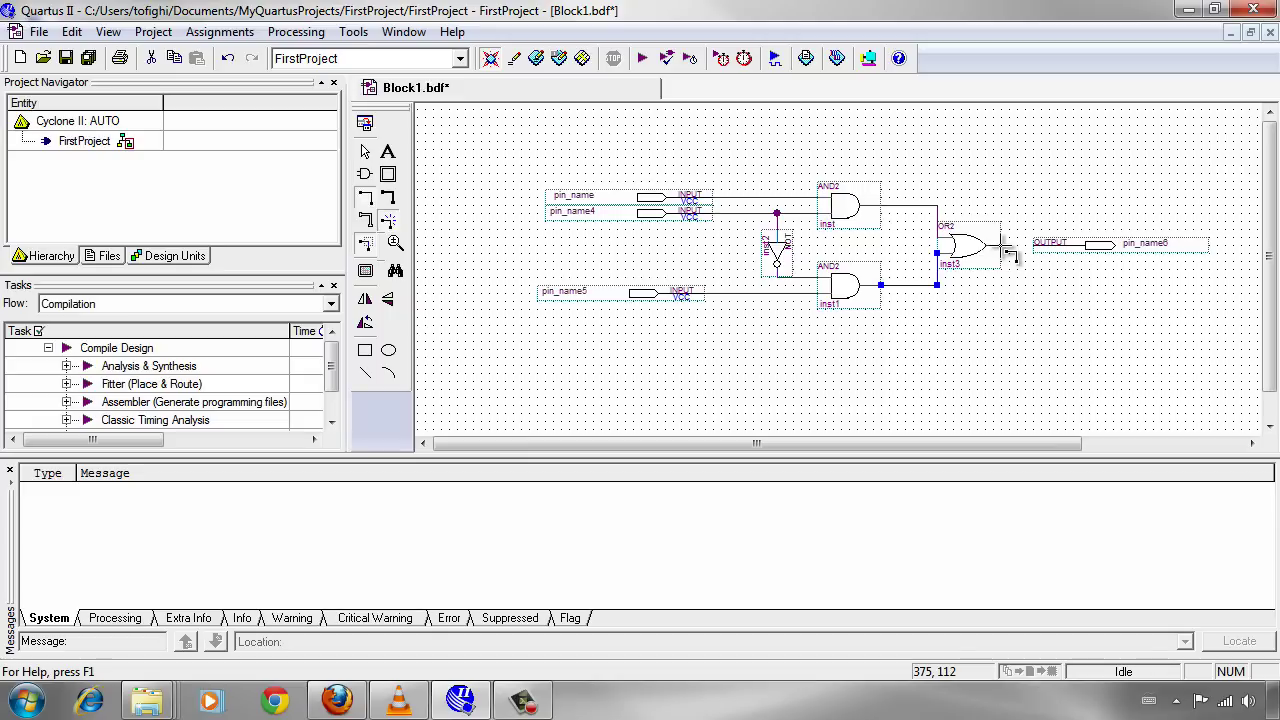
- Wire the OR2 output to the OUTPUT pin pin_name6, redrawing the wire once
left_click_drag(1001, 245, 1051, 245)
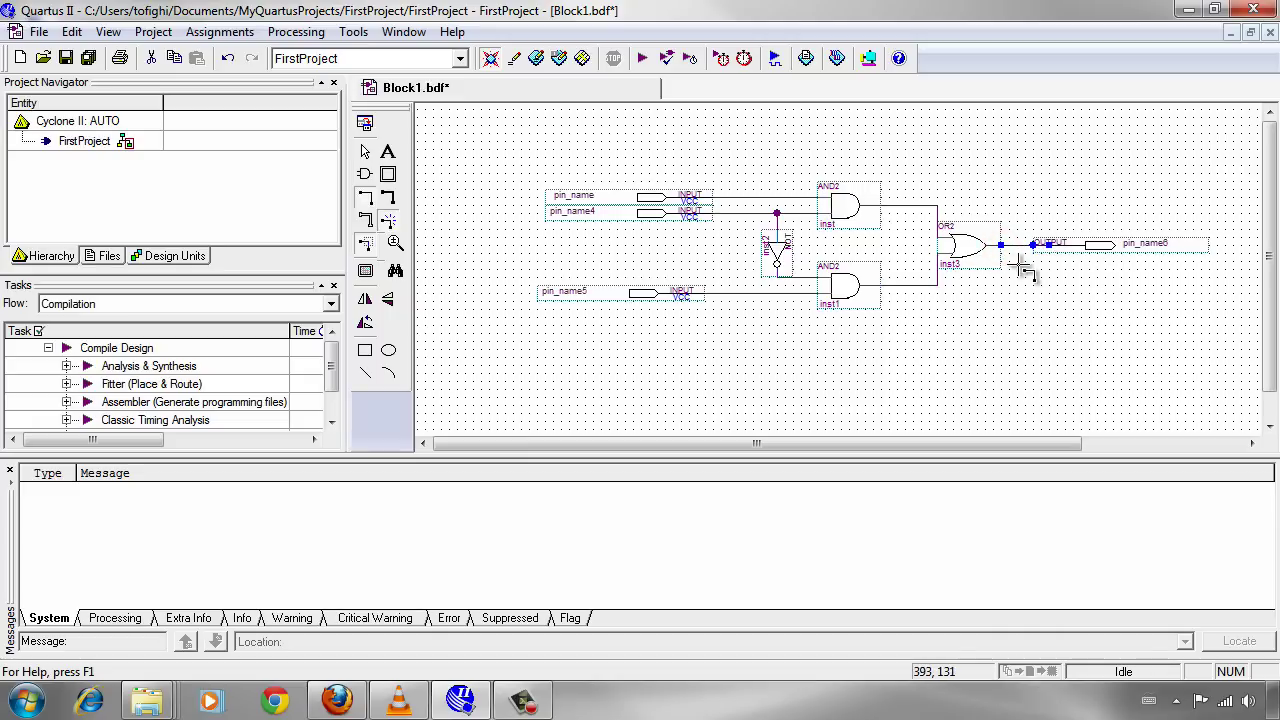
key("Delete")
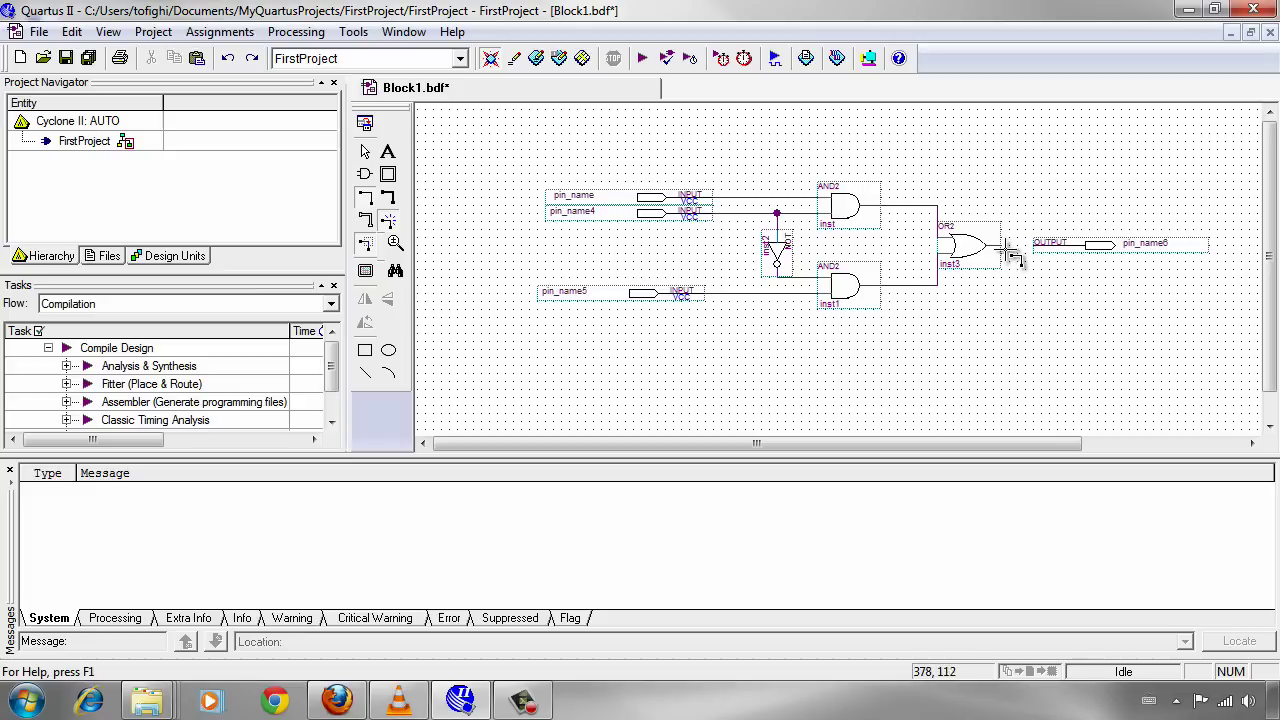
left_click_drag(1001, 245, 1033, 245)
left_click(970, 335)
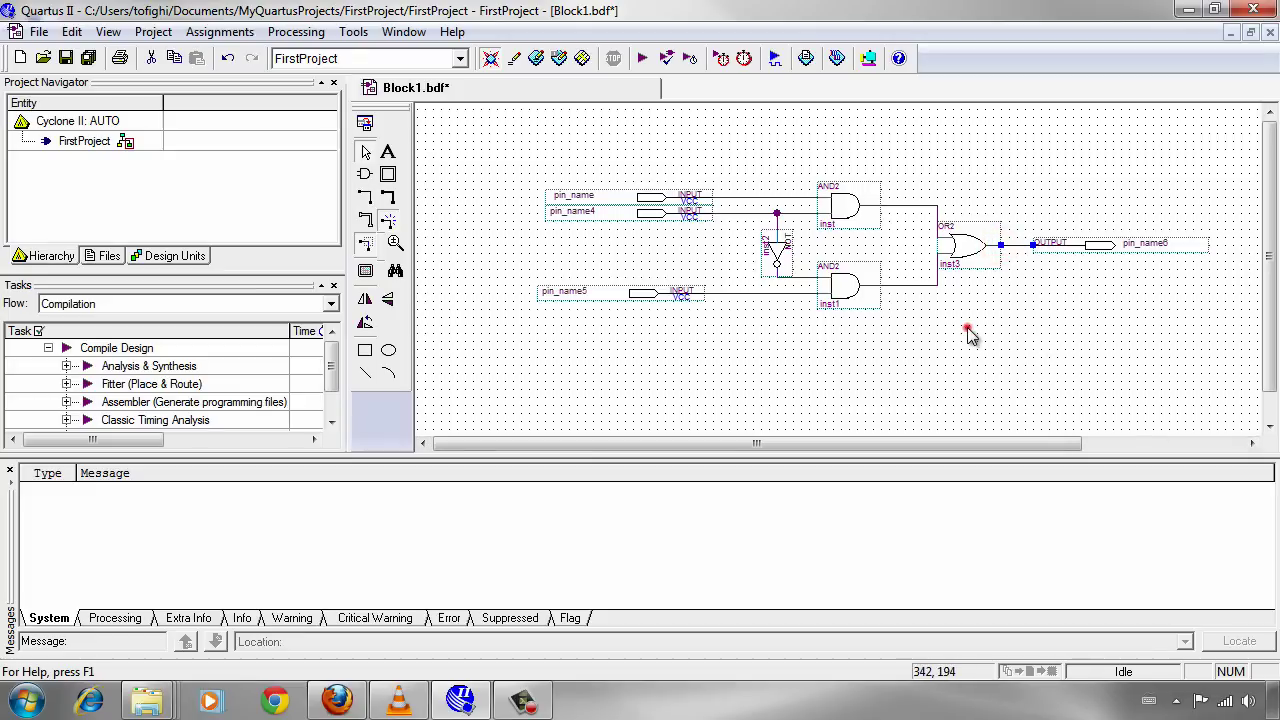
left_click(662, 300)
left_click(722, 364)
left_click(338, 697)
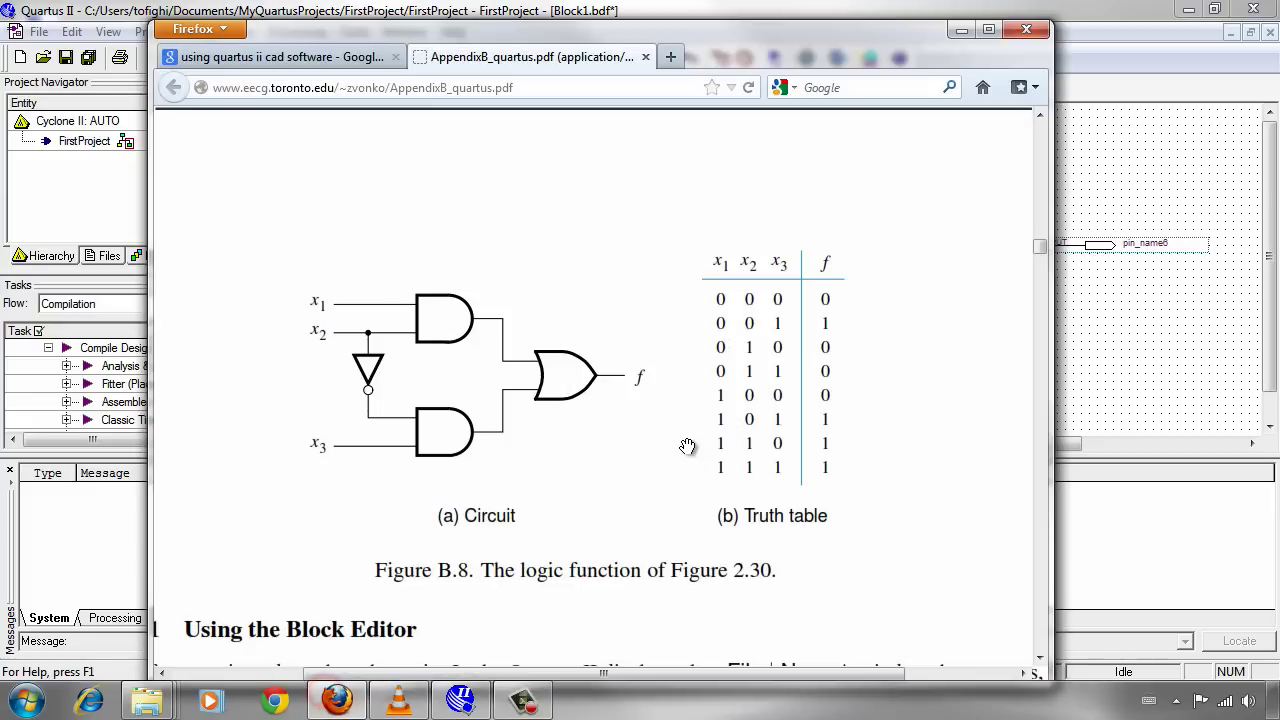
left_click(337, 700)
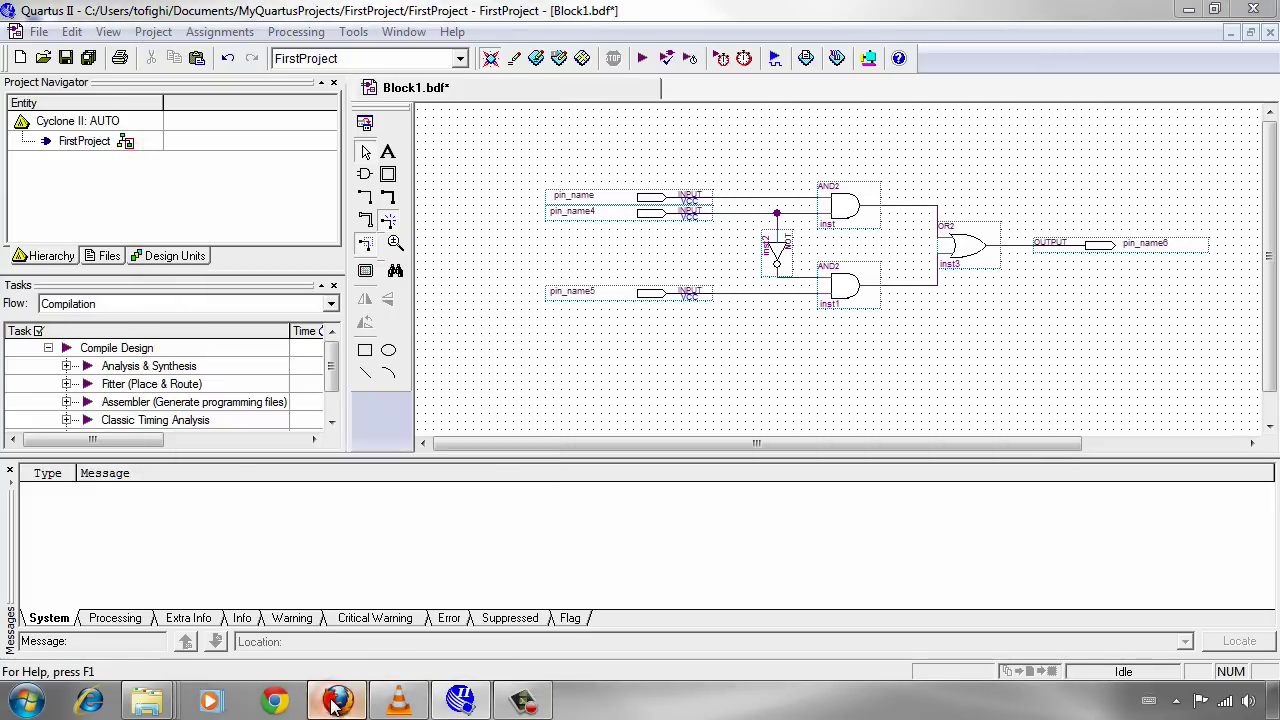
left_click(336, 700)
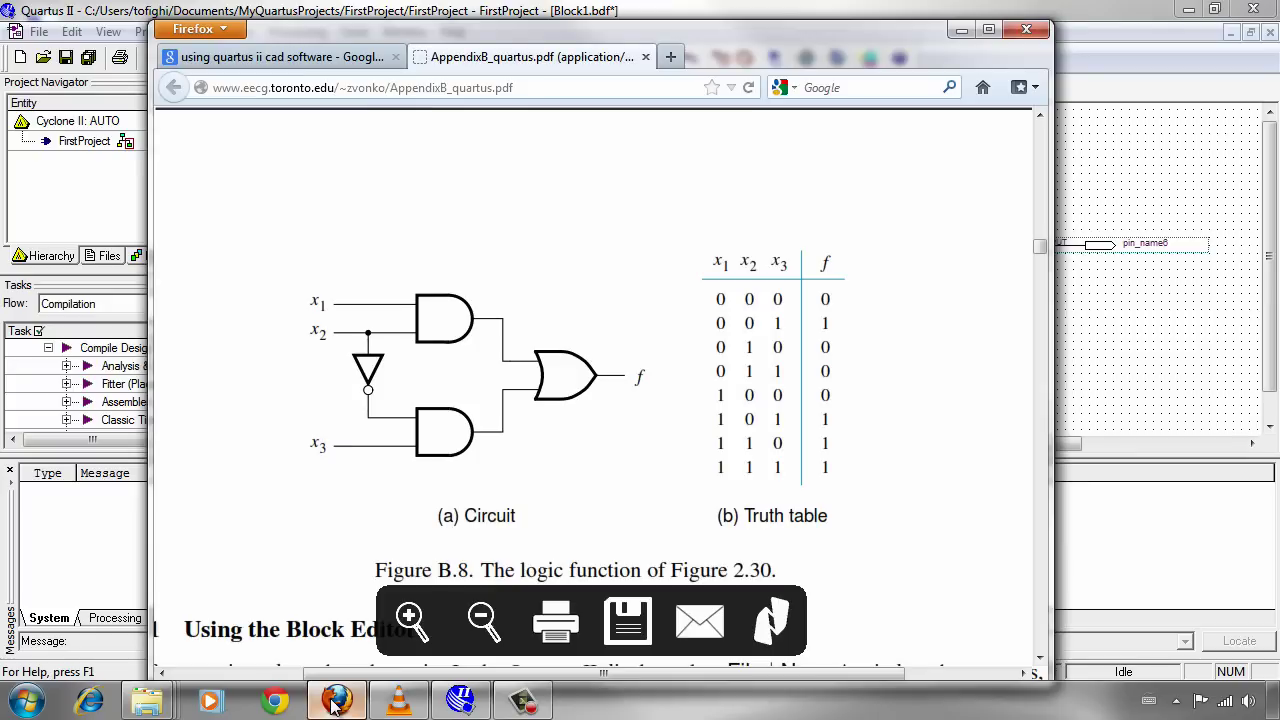
left_click(336, 702)
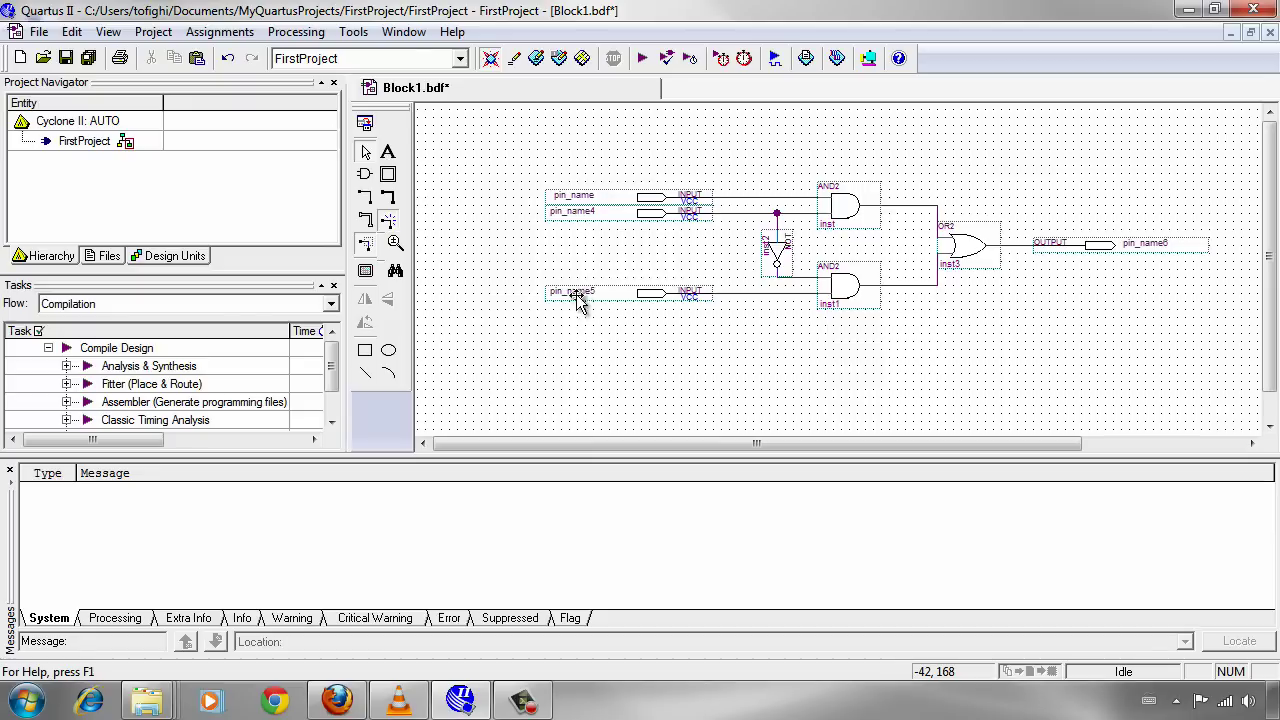
- Rename the three input pins to X1, X2 and X3
double_click(595, 200)
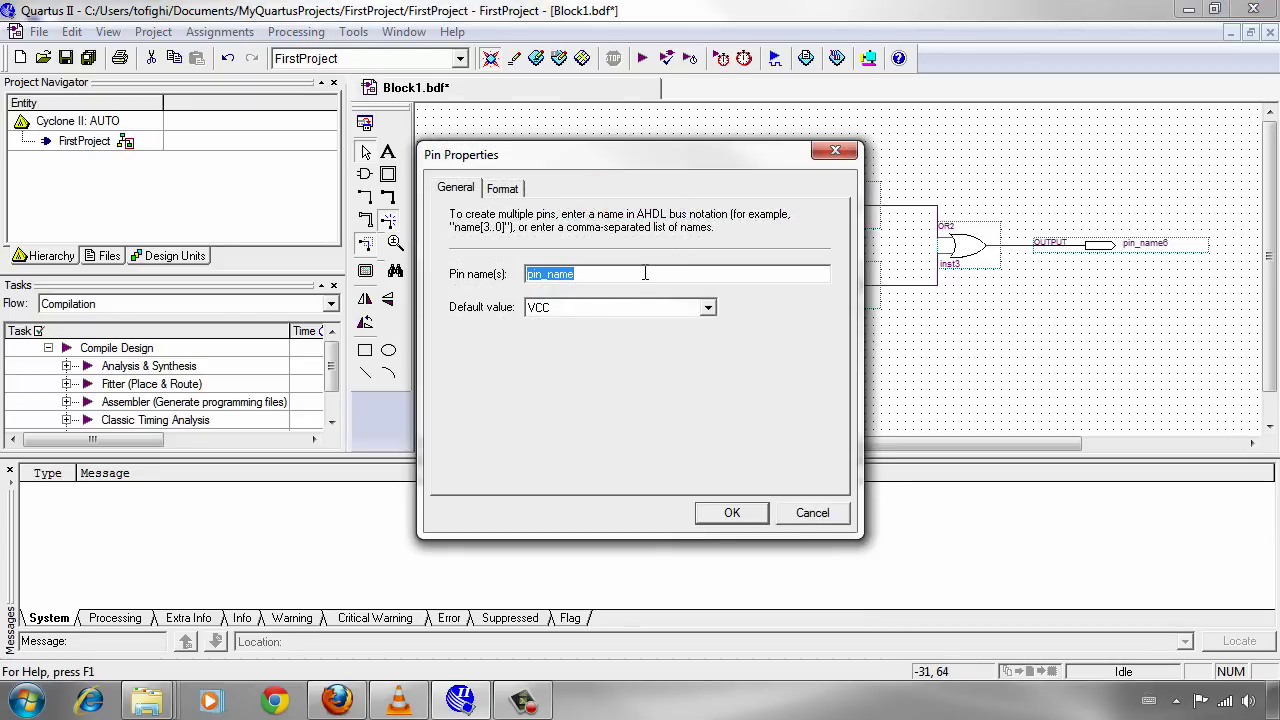
type("x1")
double_click(560, 272)
type("x")
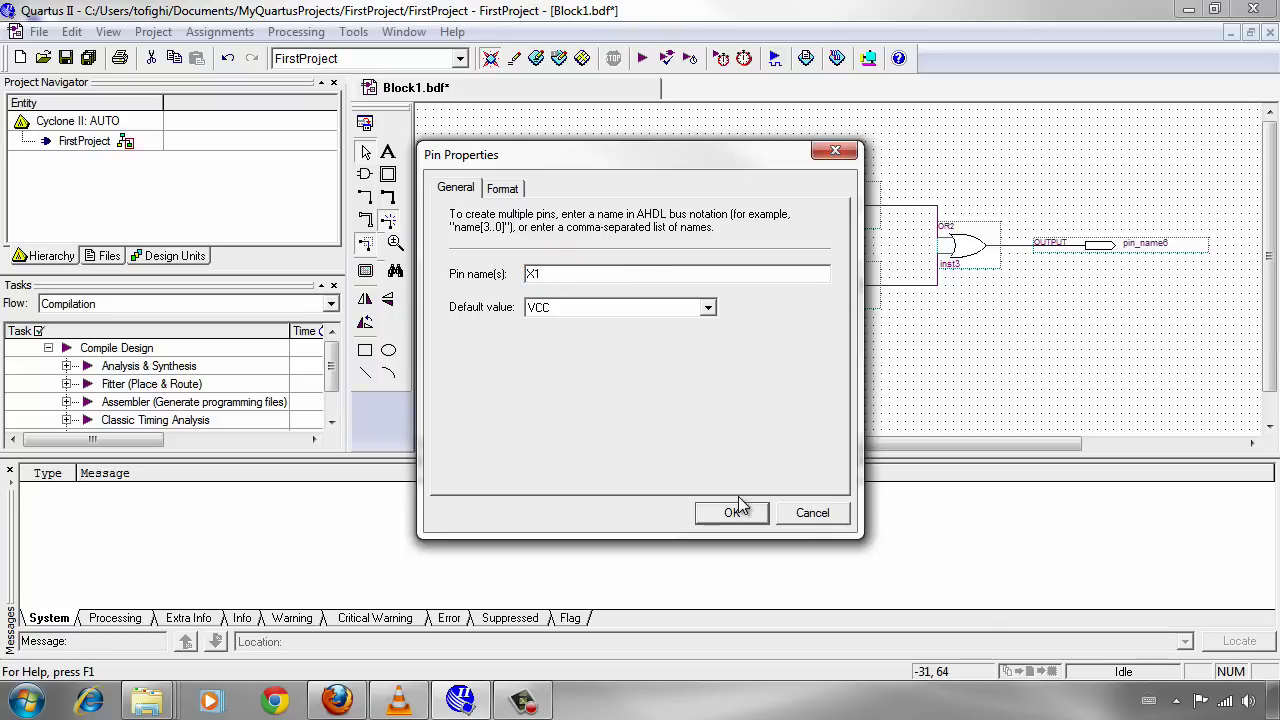
left_click(738, 510)
double_click(560, 210)
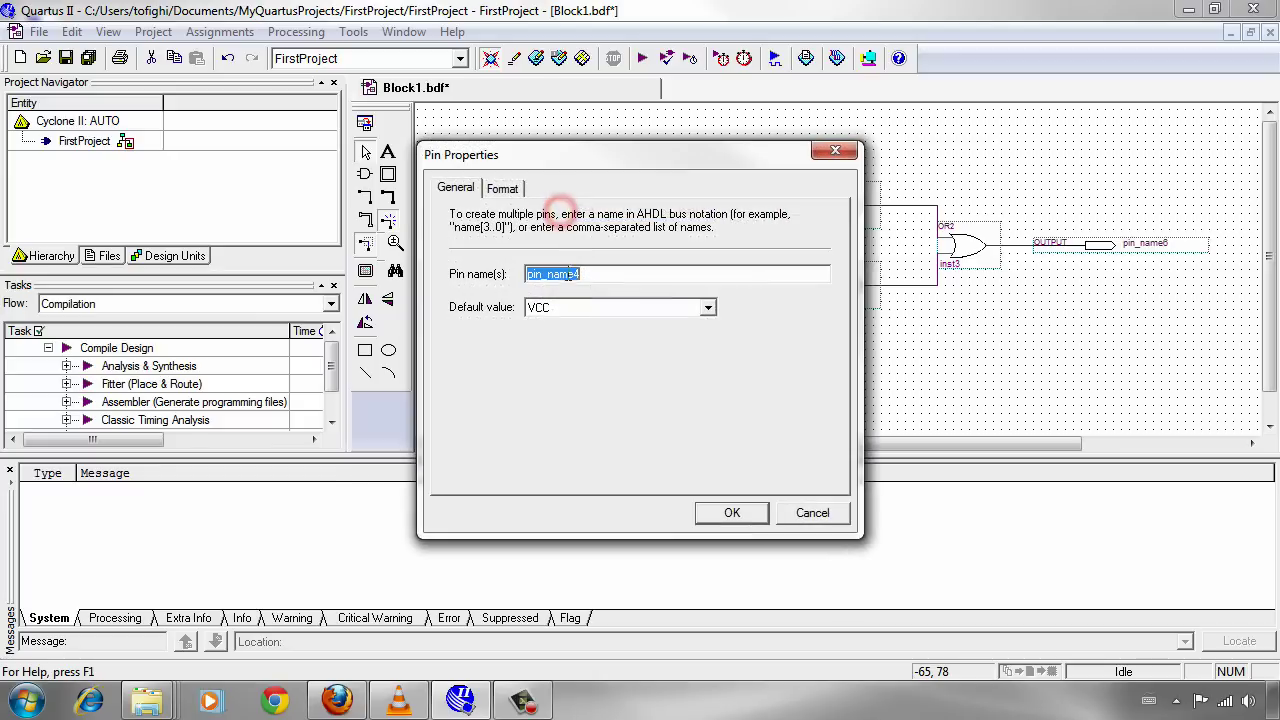
type("X2")
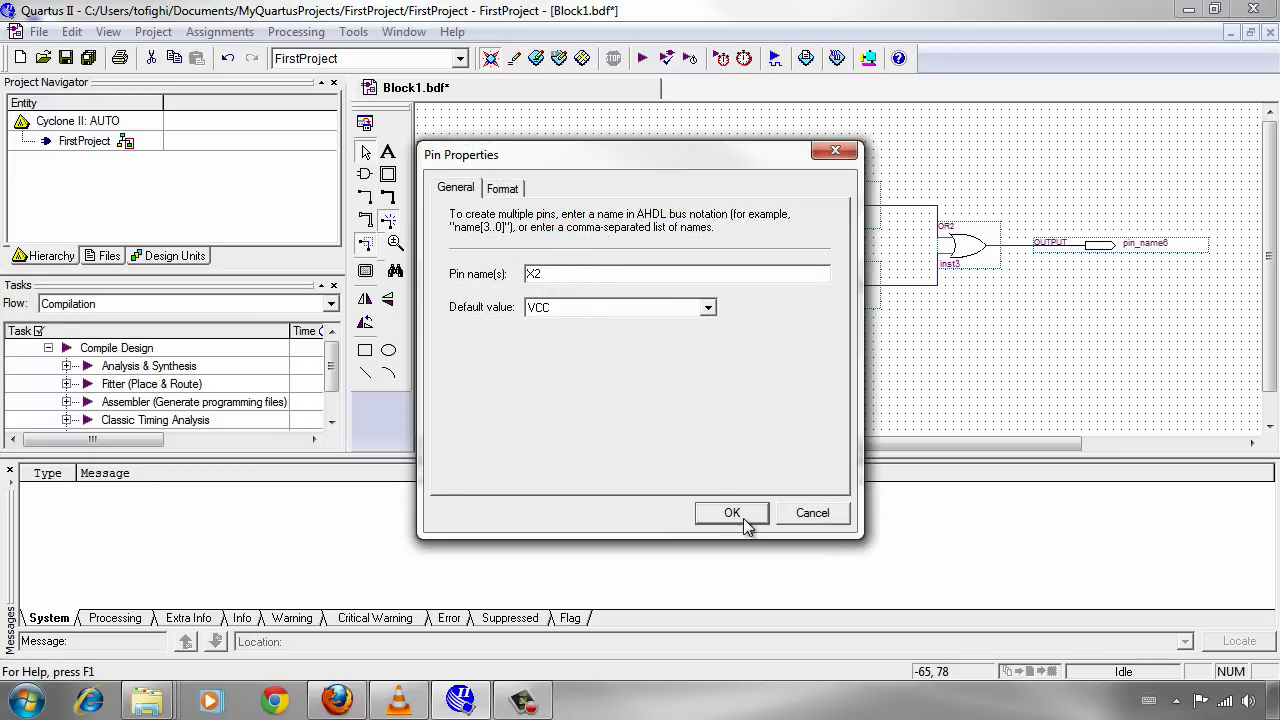
left_click(732, 513)
double_click(582, 288)
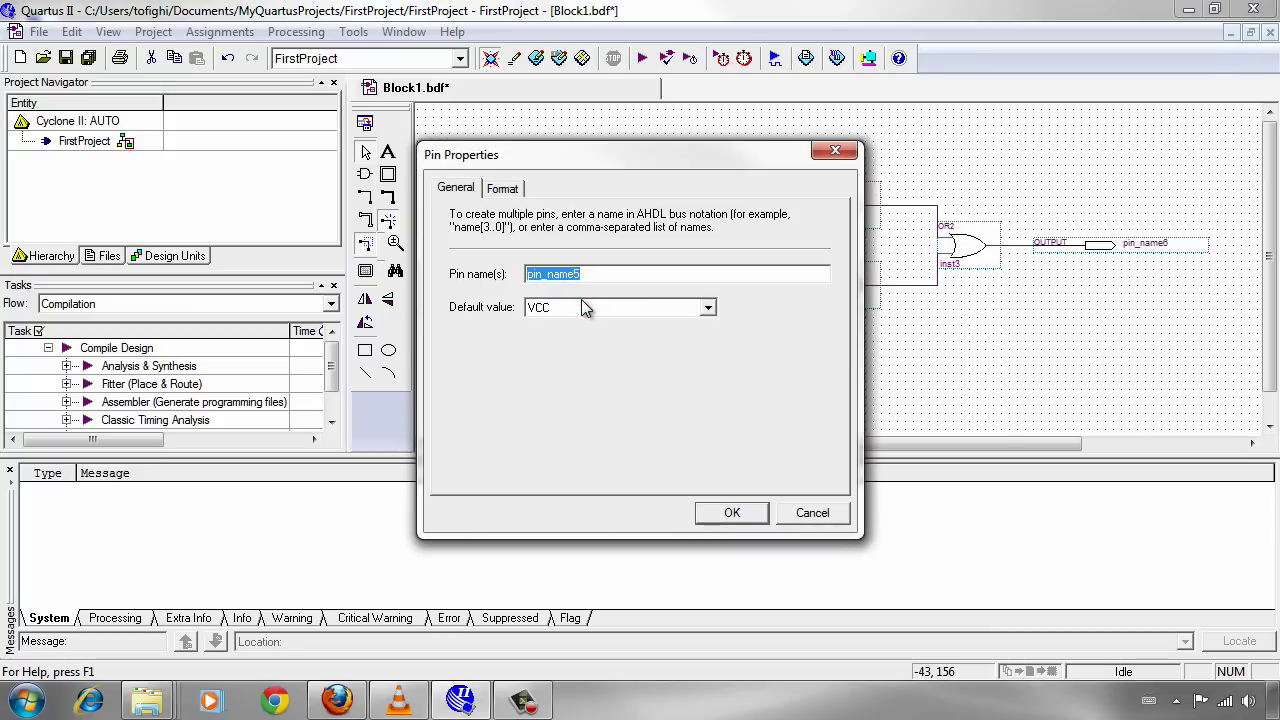
type("X3")
left_click(732, 513)
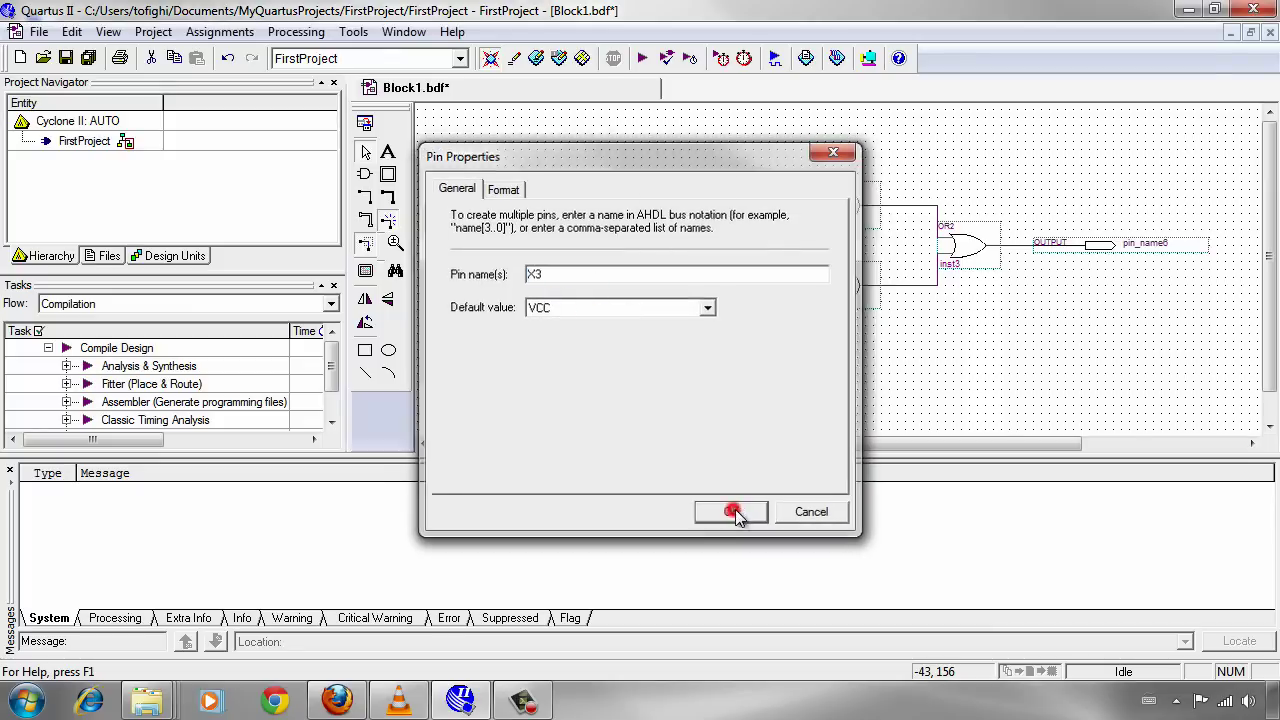
- Type F as the name of the output pin pin_name6
left_click(1152, 243)
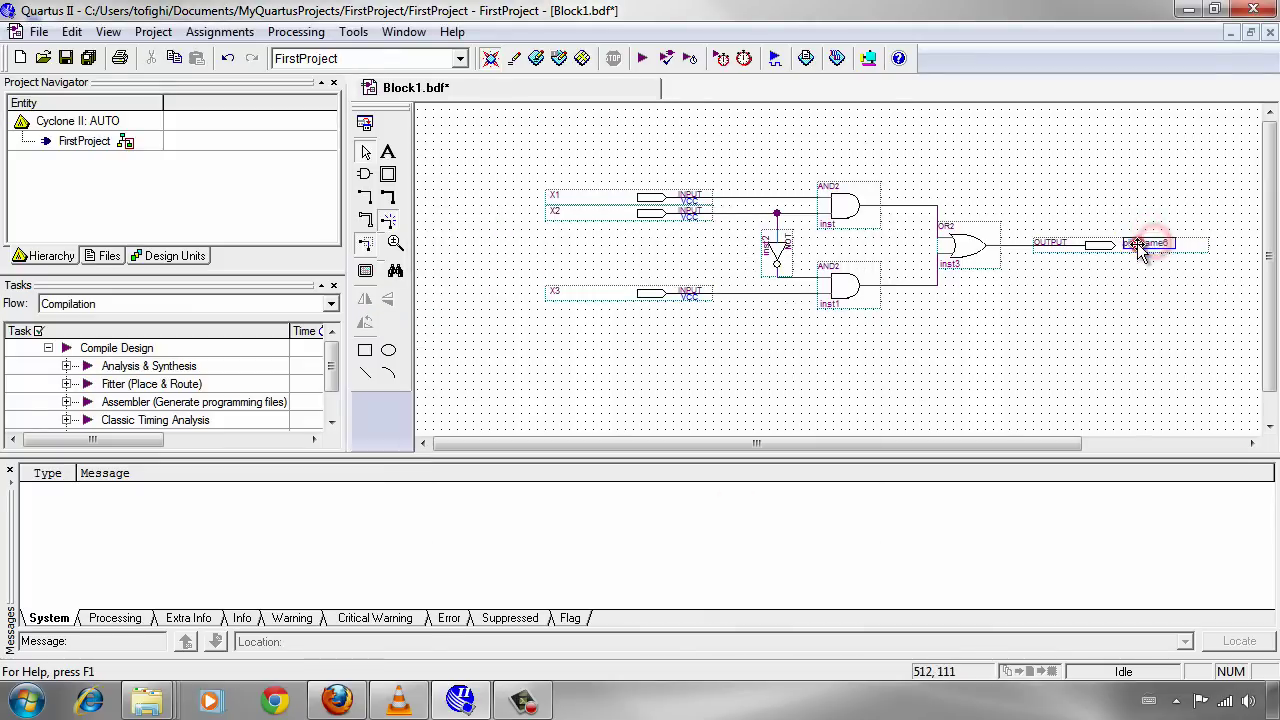
double_click(1066, 247)
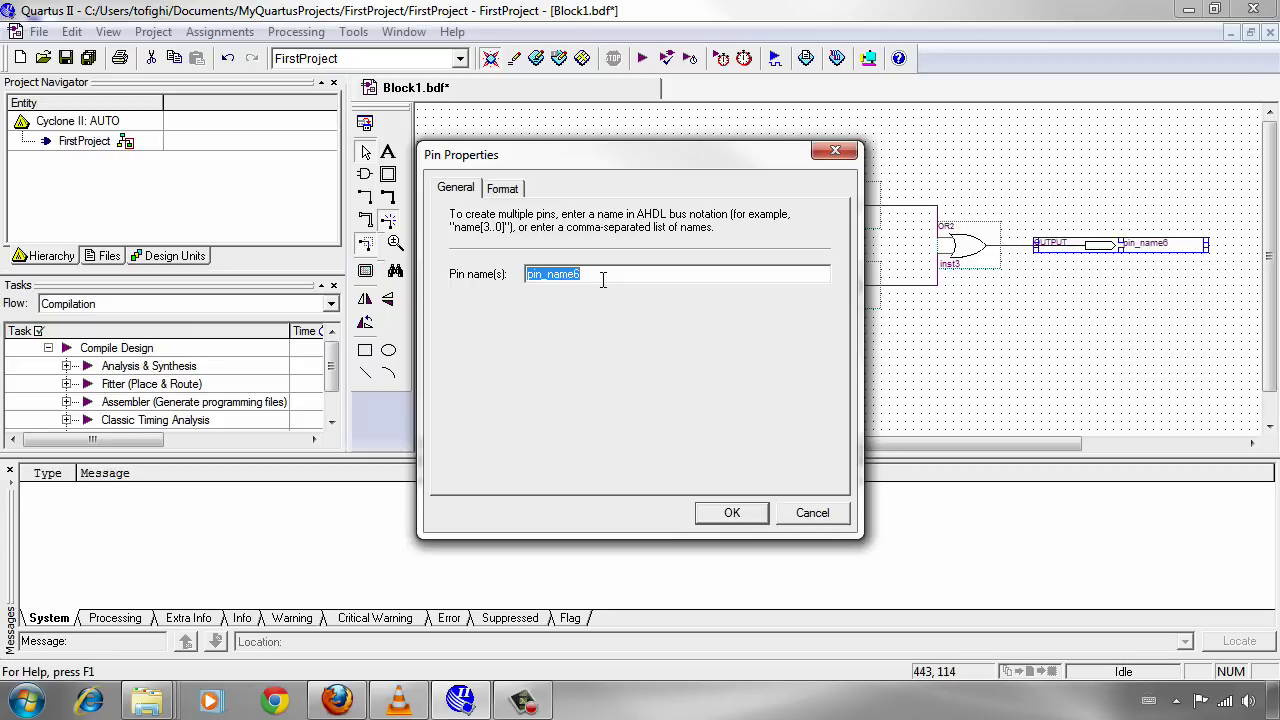
type("F")
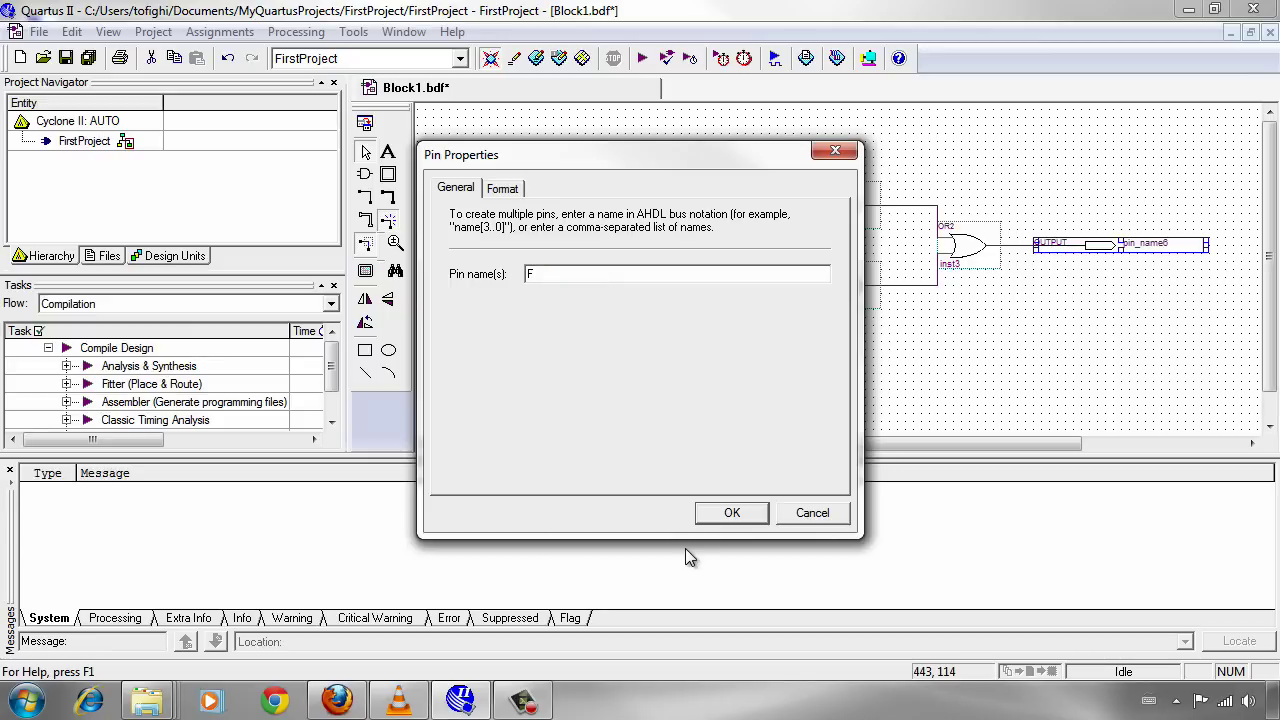